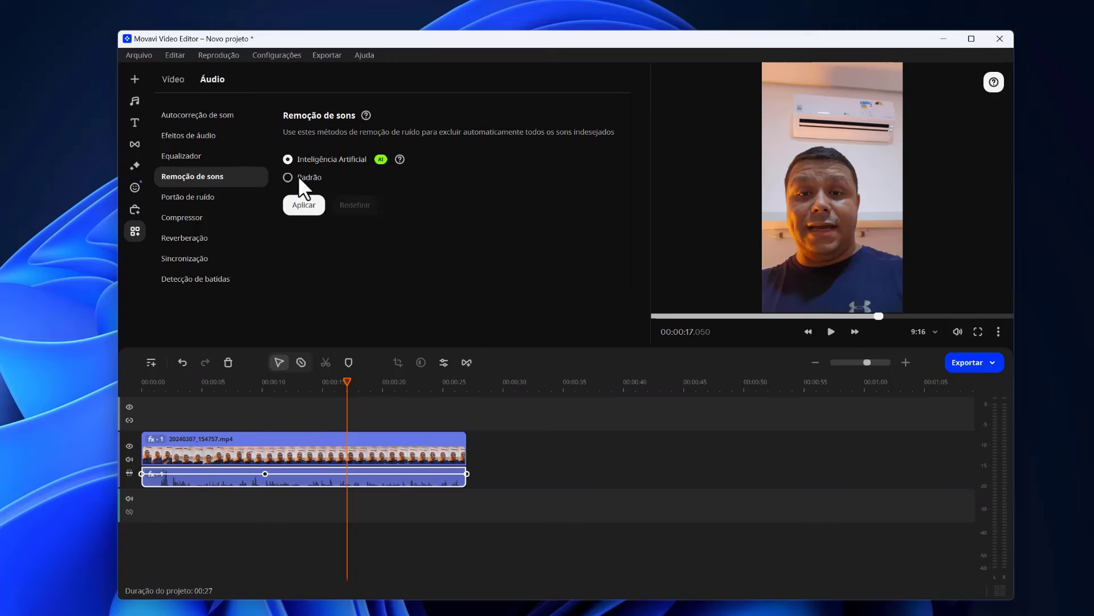
# Step: Apply the Artificial Intelligence sound removal to the clip's audio, and play back the motion-tracked fedora hat project
pyautogui.click(300, 209)
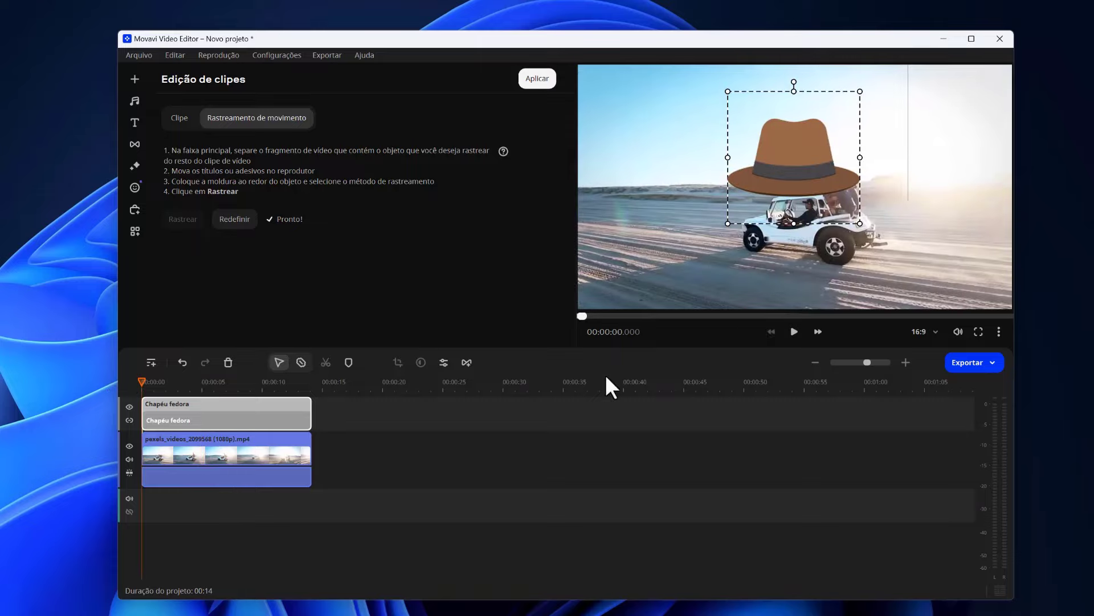
pyautogui.click(794, 331)
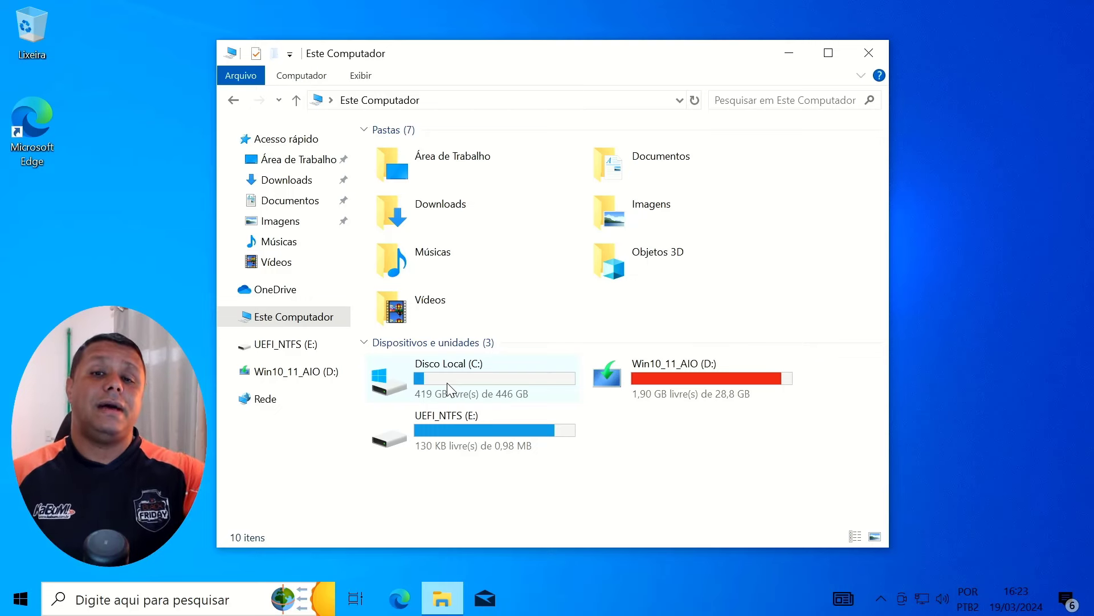
# Step: Open the Run dialog from File Explorer's This PC view and move it to the middle of the desktop
pyautogui.moveTo(448, 390)
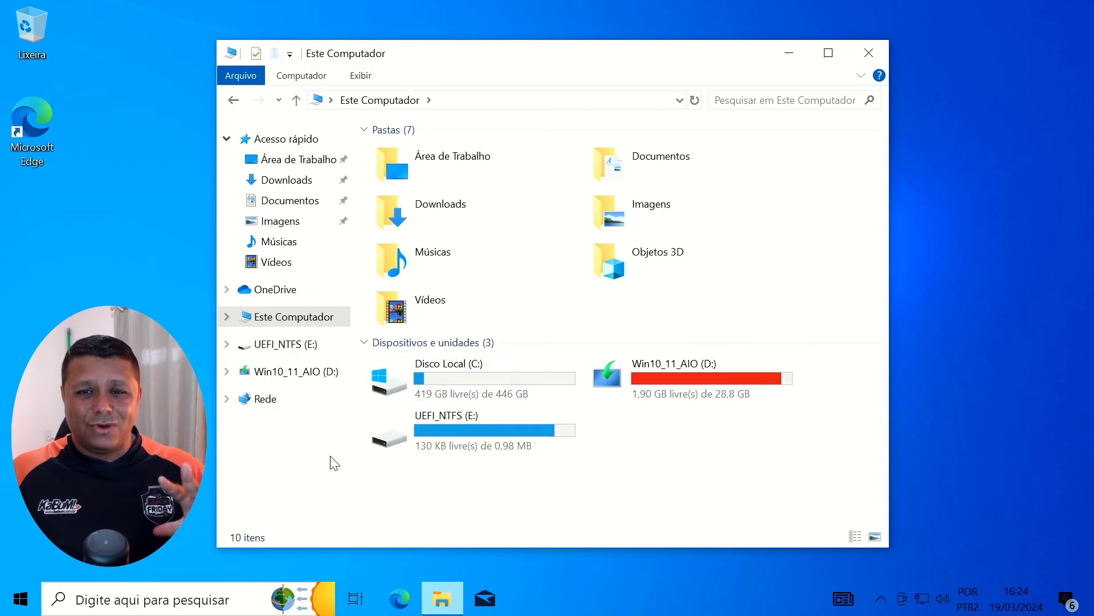
pyautogui.rightClick(21, 599)
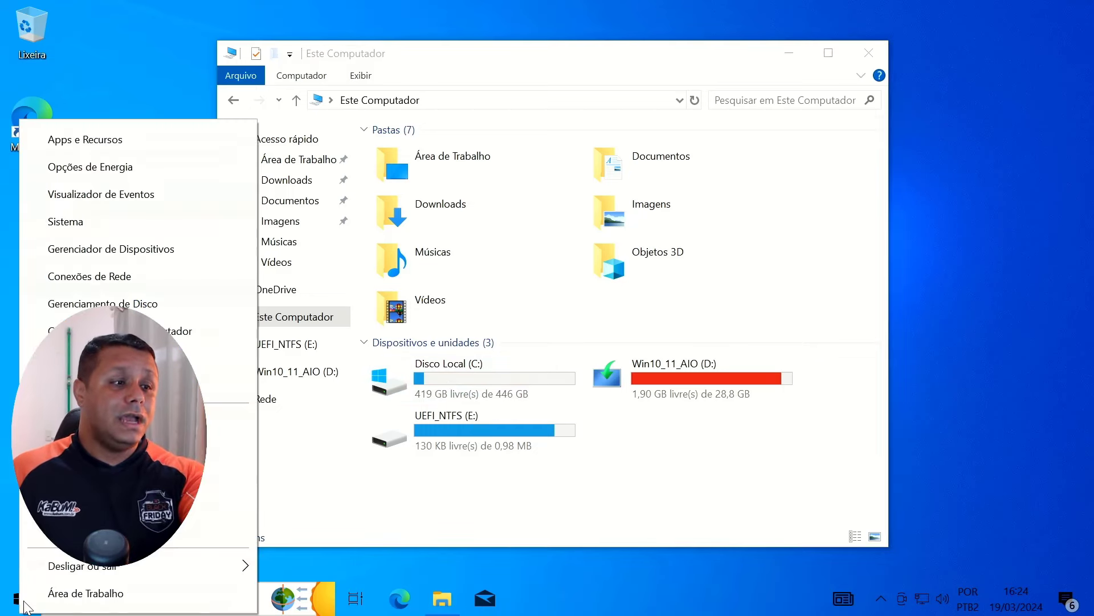
pyautogui.click(50, 541)
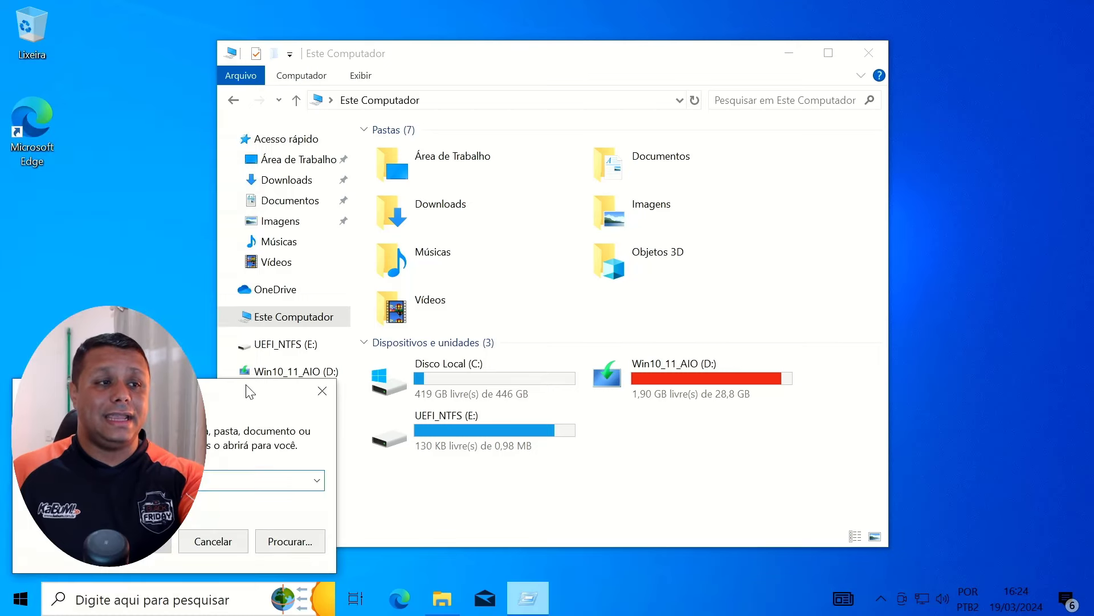
pyautogui.moveTo(249, 392); pyautogui.dragTo(619, 175)
# Step: Examine the processor model and CPU performance details in Task Manager, closing it when done
pyautogui.rightClick(690, 598)
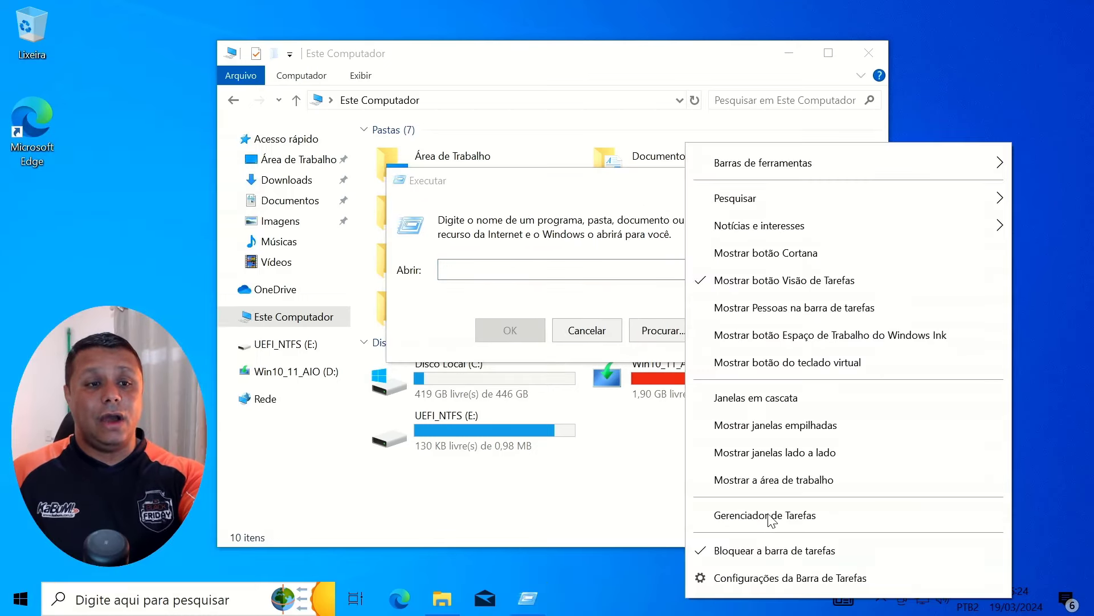
pyautogui.click(769, 516)
pyautogui.moveTo(294, 155); pyautogui.dragTo(500, 93)
pyautogui.click(409, 359)
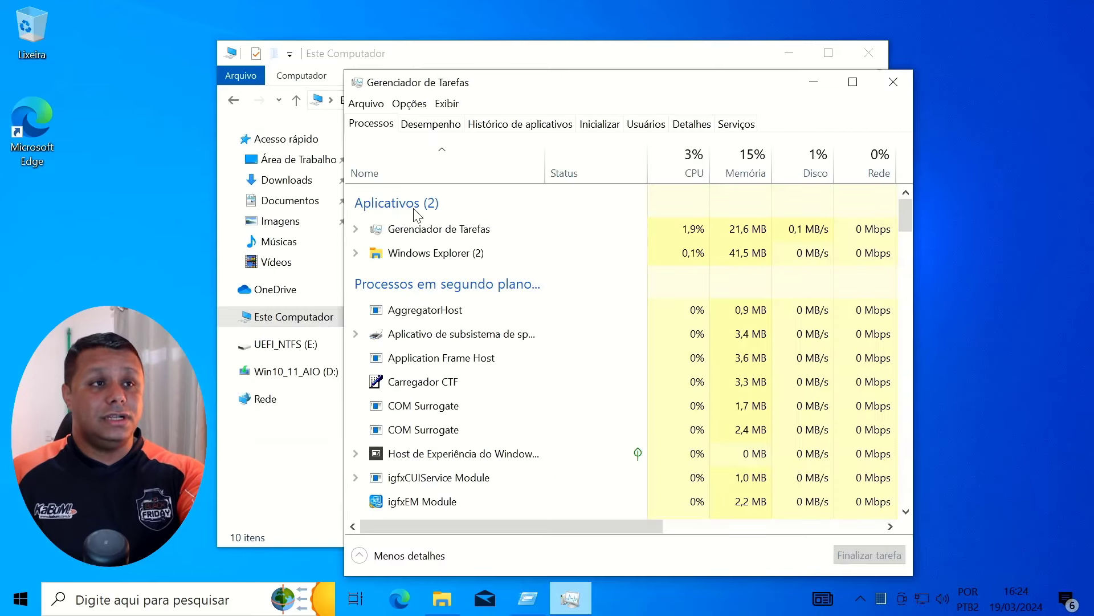
pyautogui.click(429, 124)
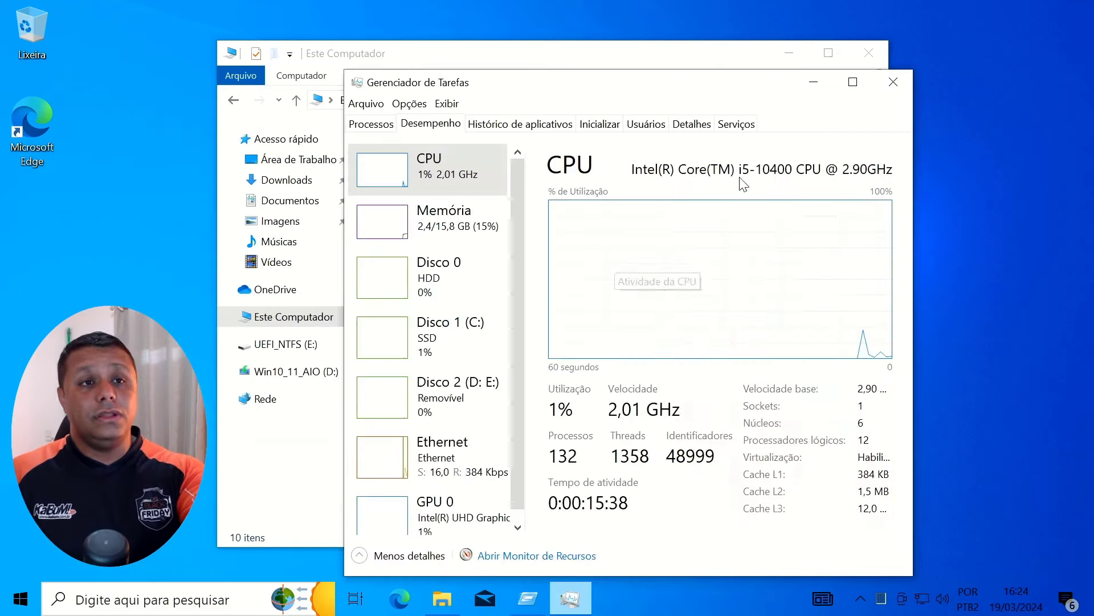
pyautogui.click(902, 86)
# Step: Run winver to check the installed Windows edition and version, and close the About Windows box when done
pyautogui.press('super+r')
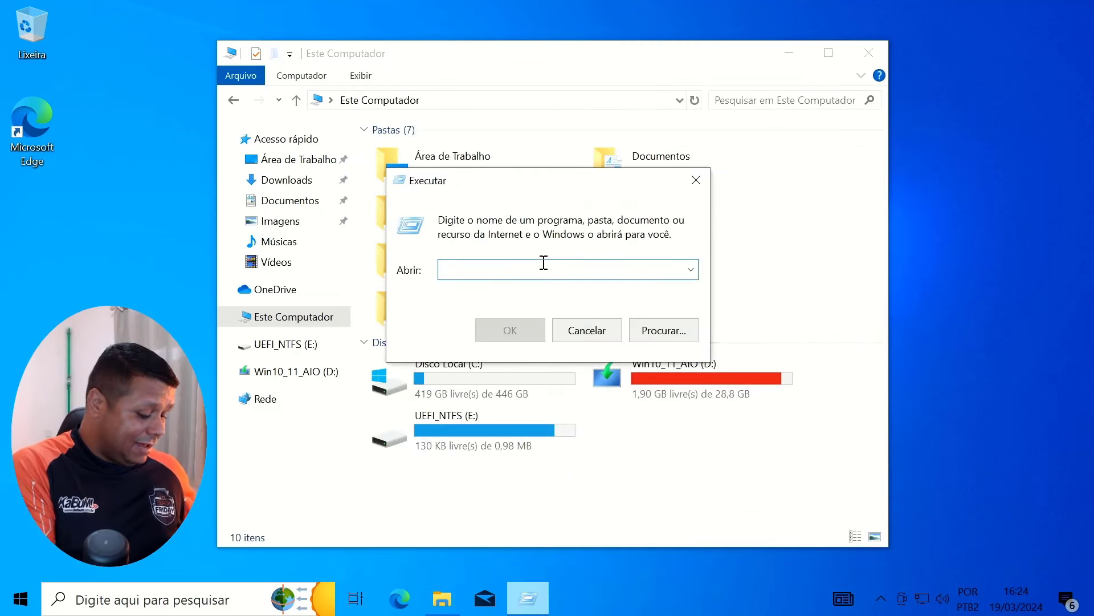
pyautogui.write('winver')
pyautogui.press('Return')
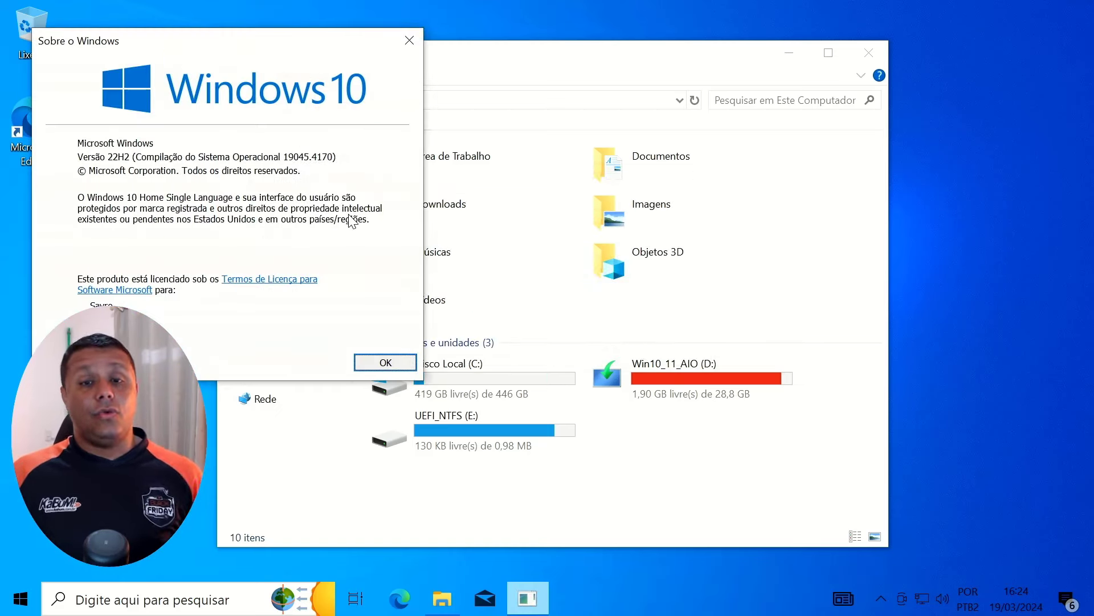
pyautogui.moveTo(341, 48); pyautogui.dragTo(821, 78)
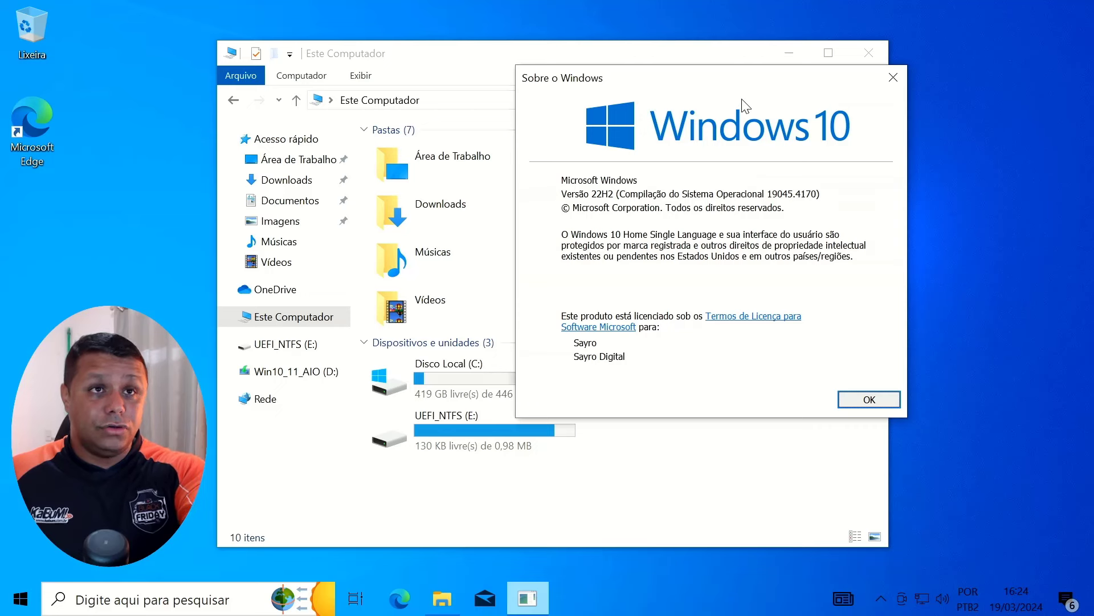
pyautogui.moveTo(742, 80); pyautogui.dragTo(817, 80)
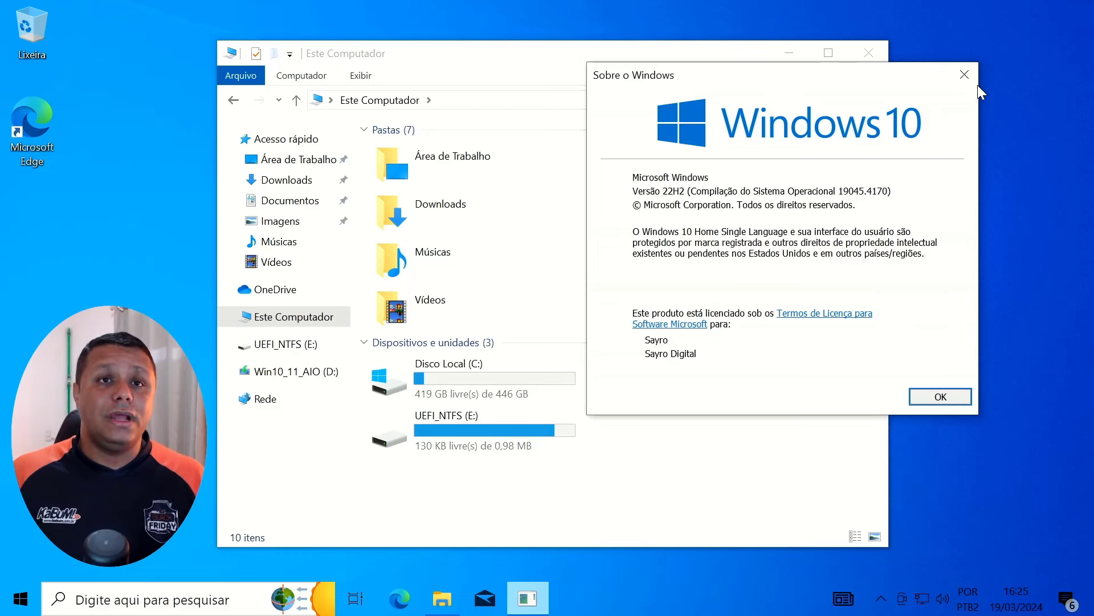
pyautogui.click(966, 74)
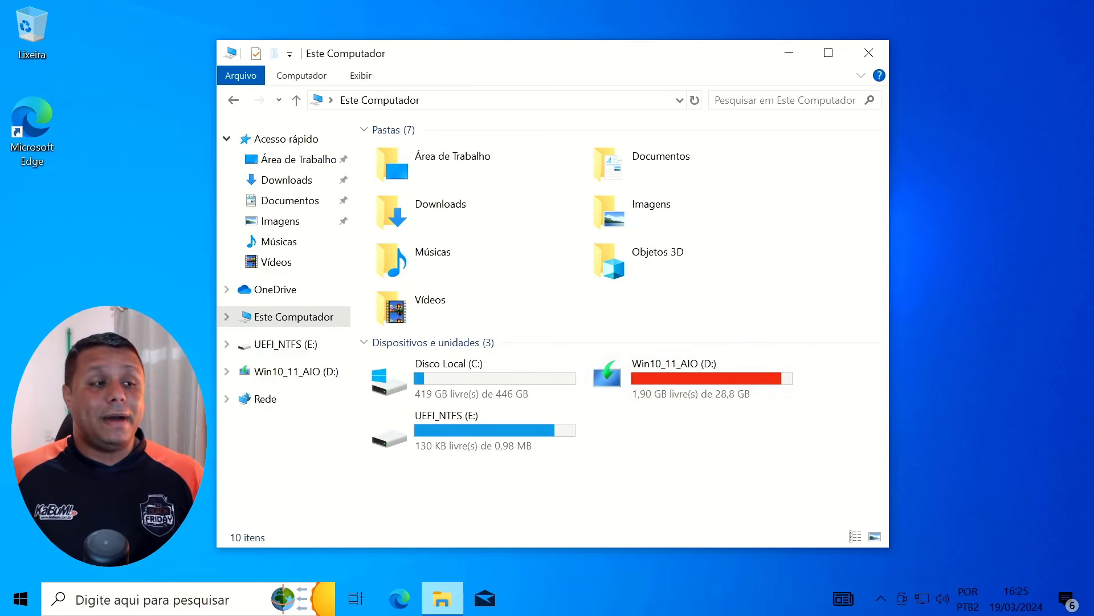
pyautogui.rightClick(22, 599)
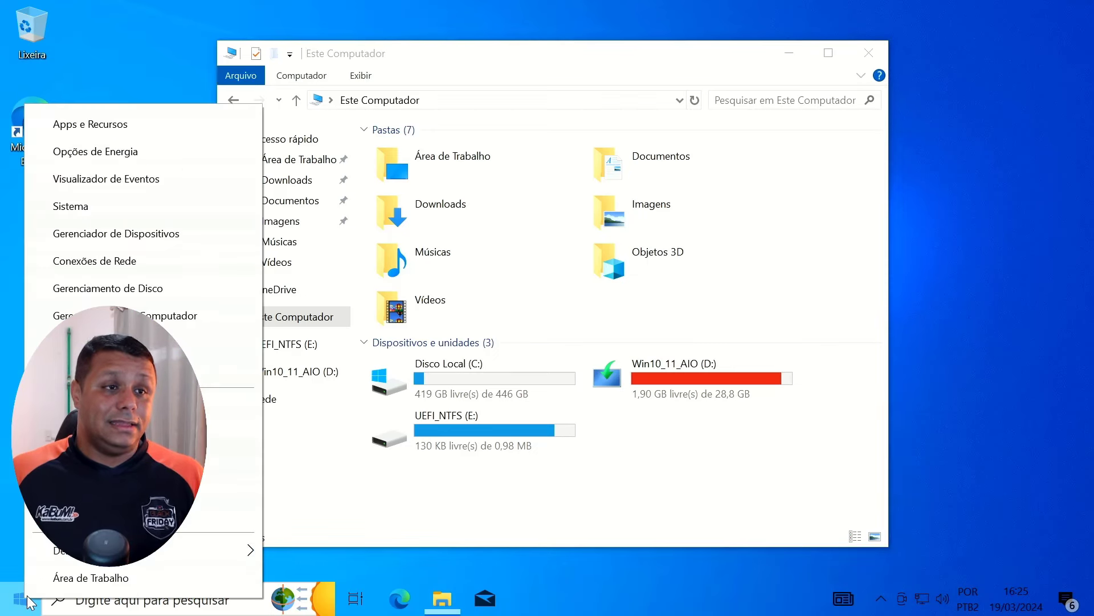
pyautogui.click(500, 491)
pyautogui.click(499, 392)
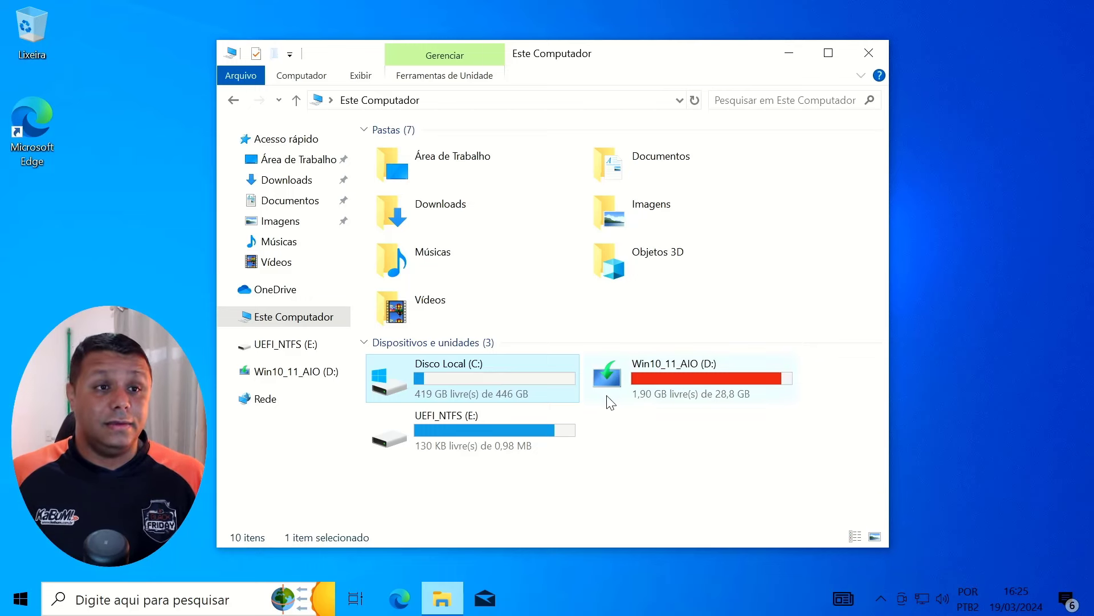
# Step: Safely eject the USB mass storage device holding the Win10_11_AIO and UEFI_NTFS drives
pyautogui.click(881, 598)
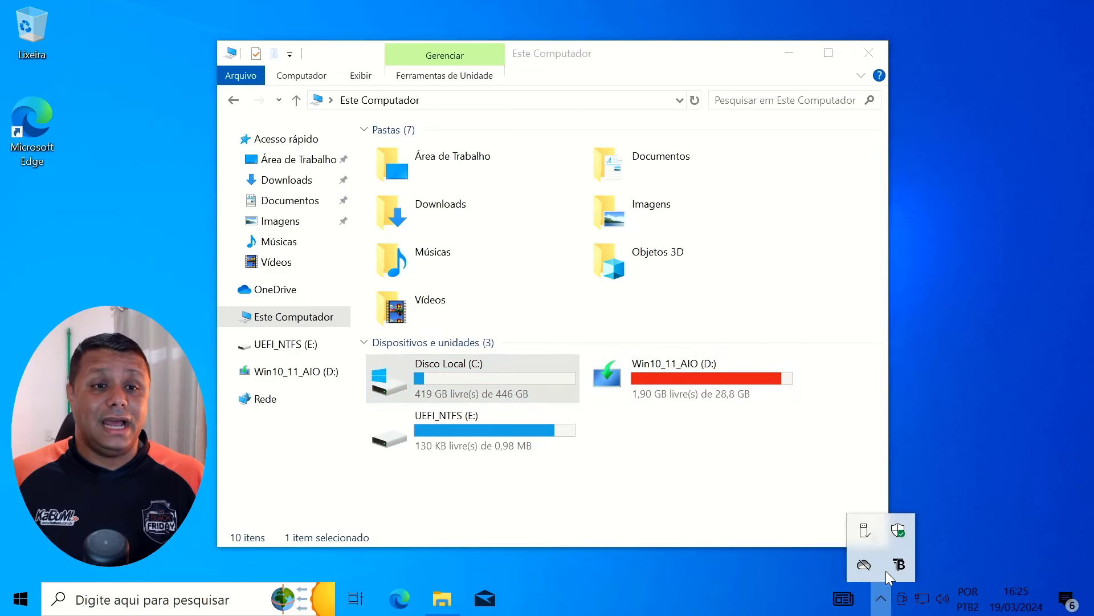
pyautogui.click(864, 530)
pyautogui.click(914, 487)
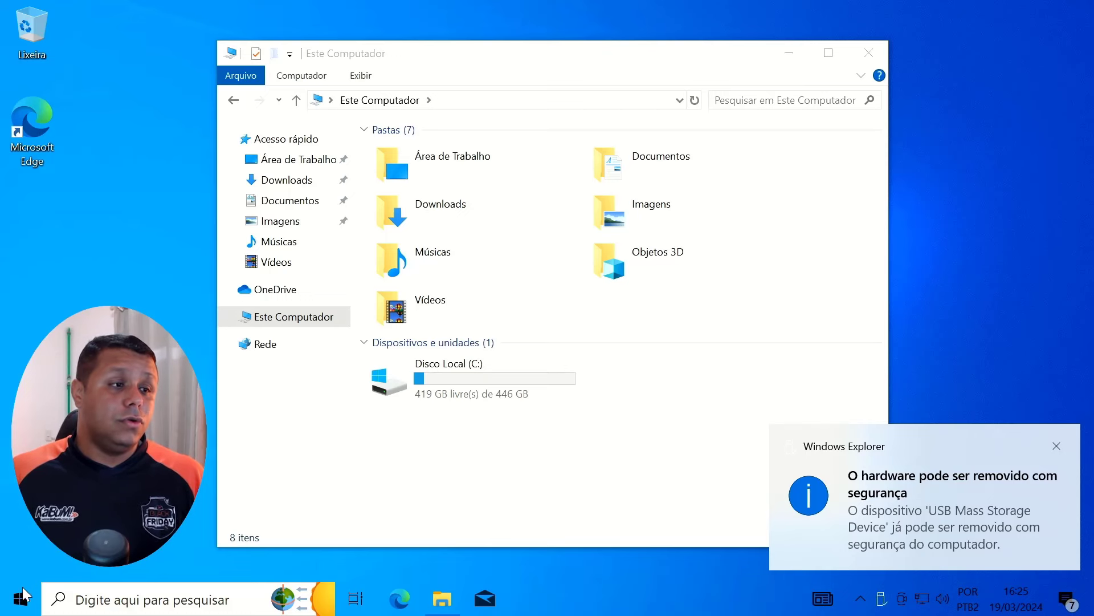
# Step: Open Disk Management and move its window so that the disk labels are unobstructed
pyautogui.press('super+x')
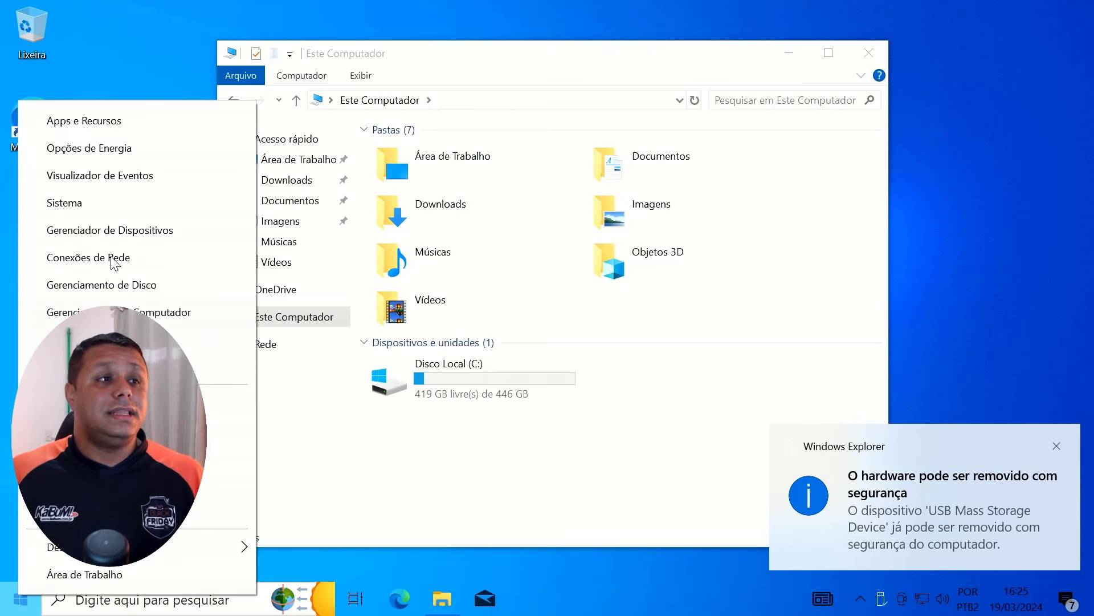
pyautogui.click(102, 285)
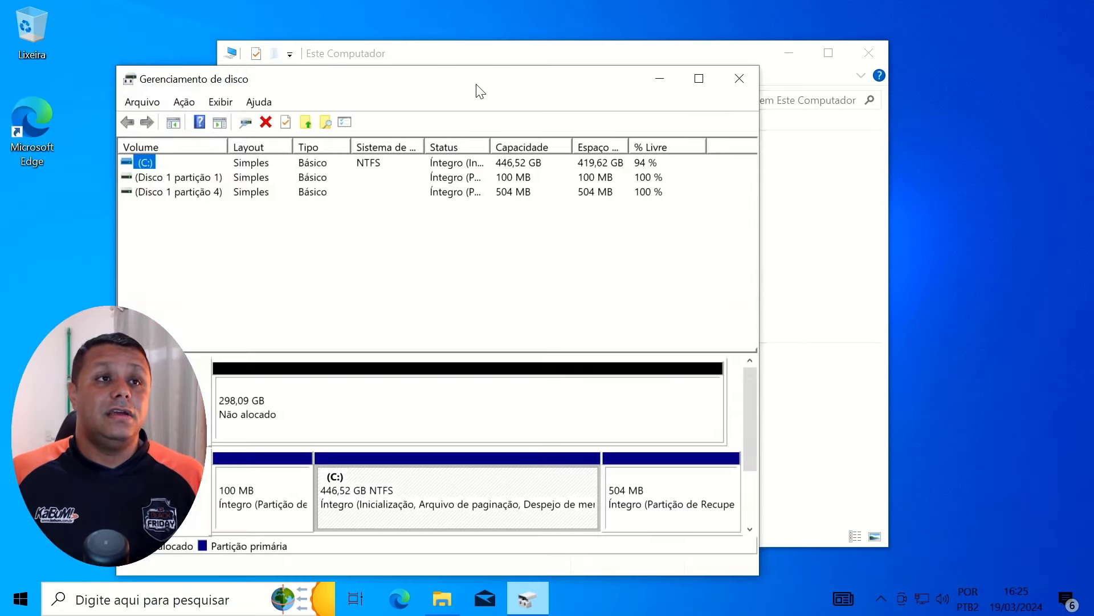
pyautogui.moveTo(479, 89); pyautogui.dragTo(720, 58)
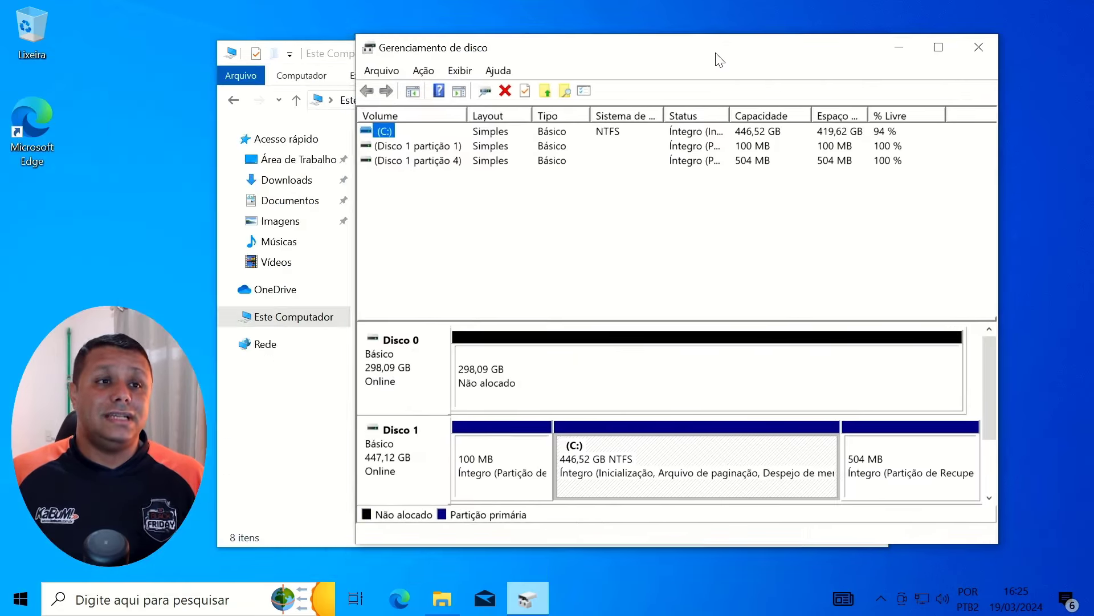
# Step: Shrink the C: volume on Disk 1 by 11000 MB to free unallocated space
pyautogui.click(619, 477)
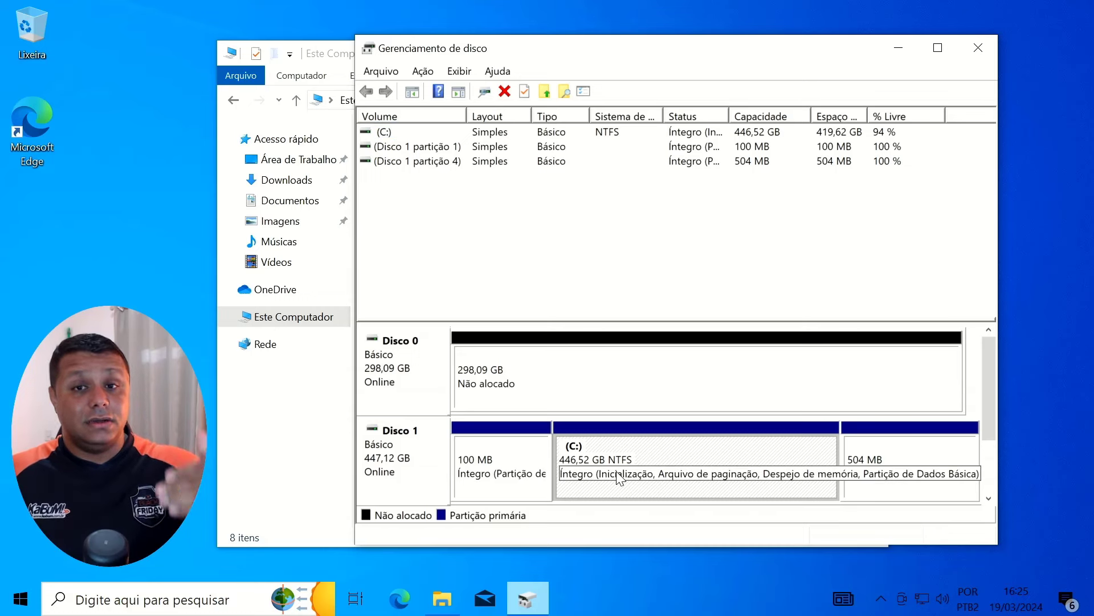
pyautogui.rightClick(584, 477)
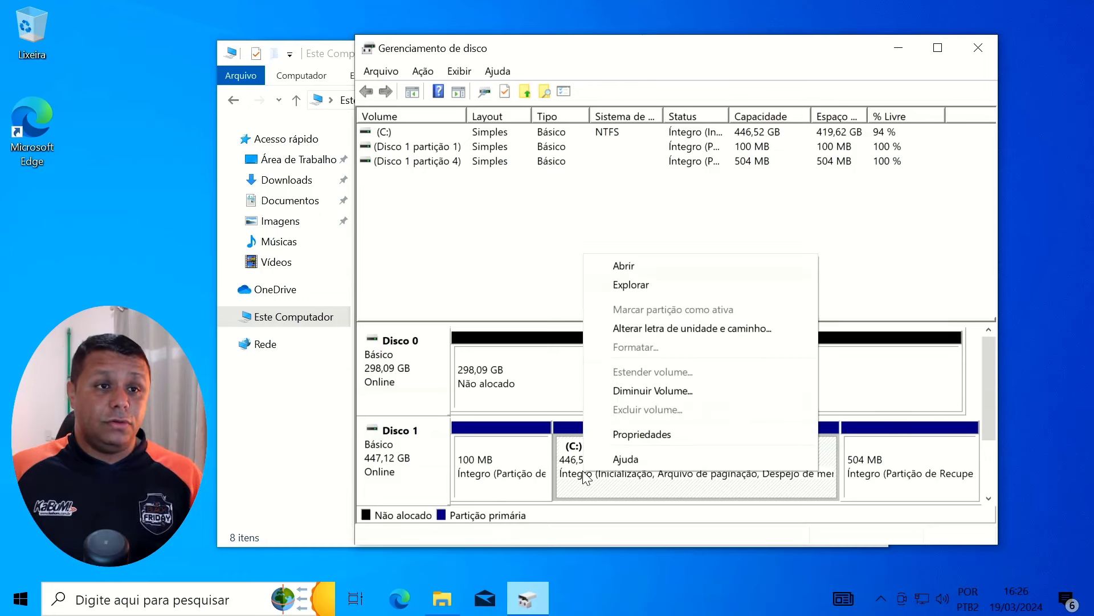
pyautogui.click(630, 391)
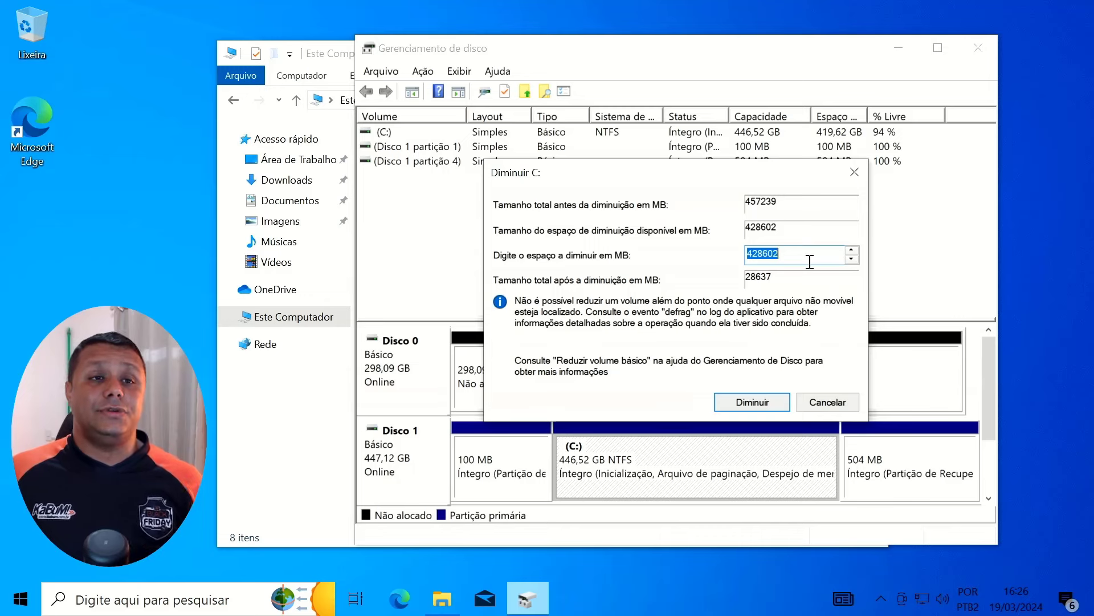
pyautogui.moveTo(821, 255); pyautogui.dragTo(740, 256)
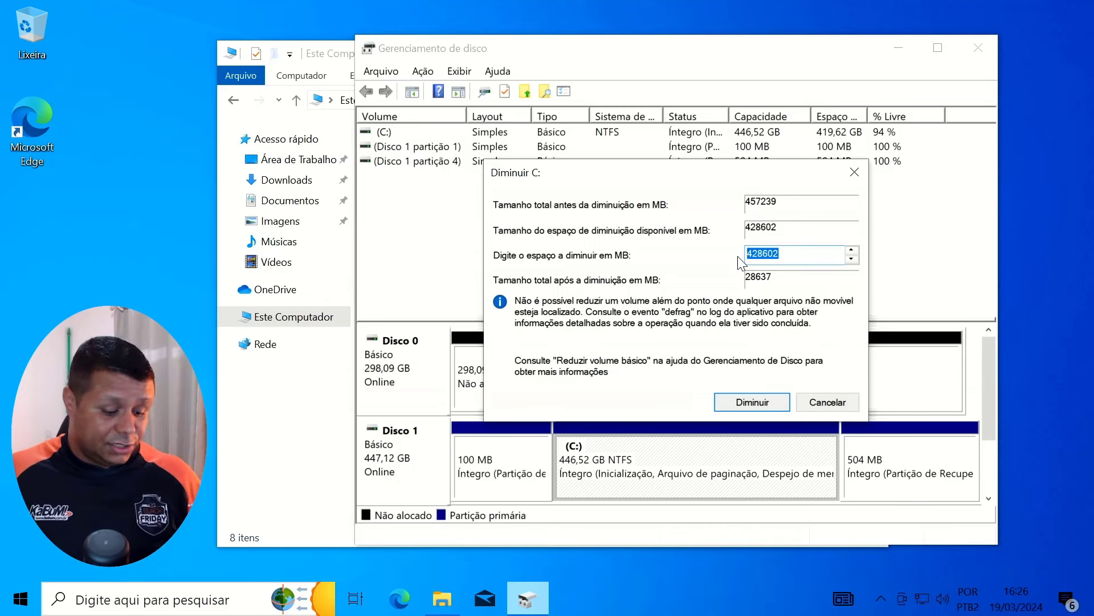
pyautogui.press('BackSpace')
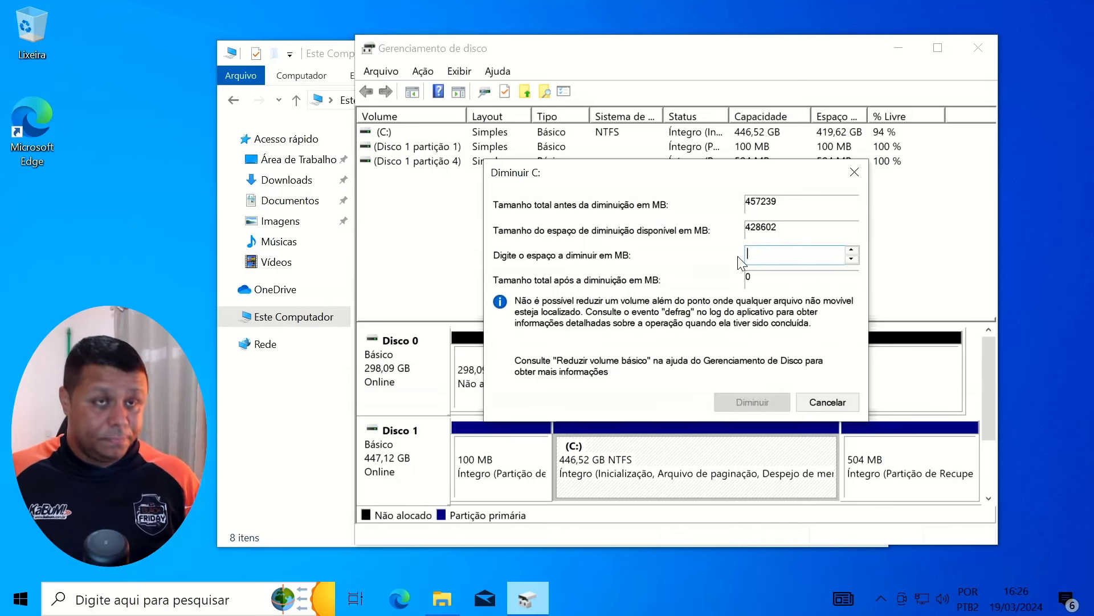
pyautogui.write('11')
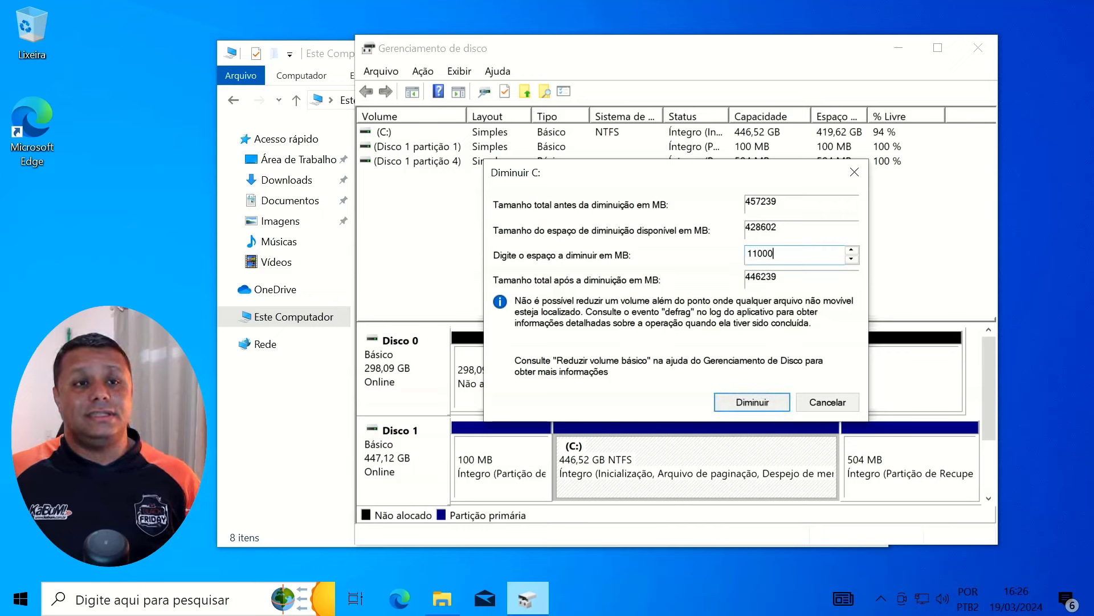
pyautogui.write('000')
pyautogui.moveTo(778, 253); pyautogui.dragTo(723, 252)
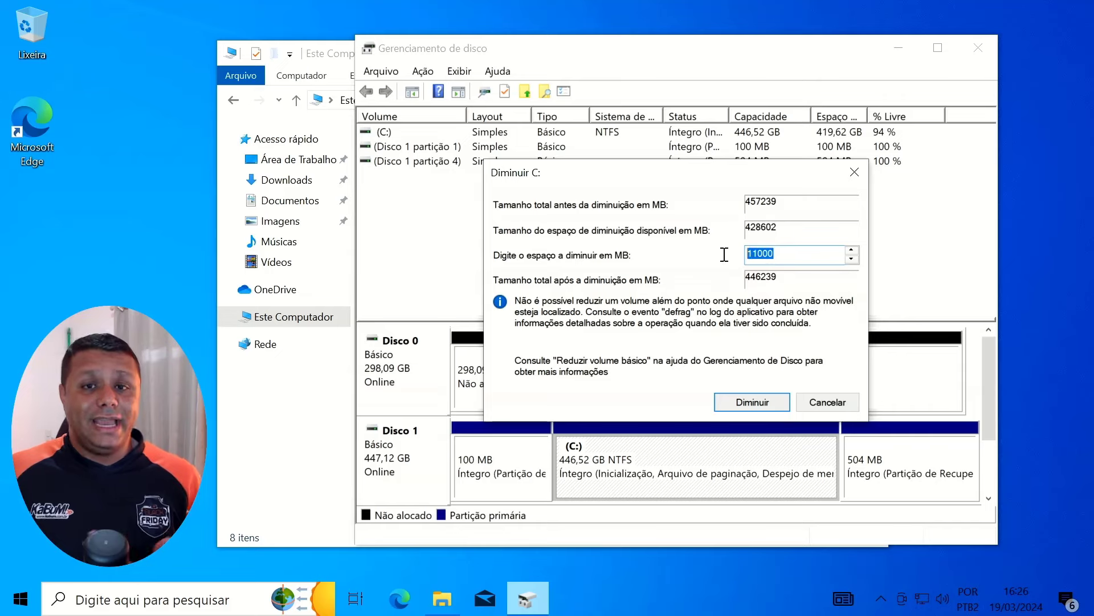
pyautogui.click(736, 400)
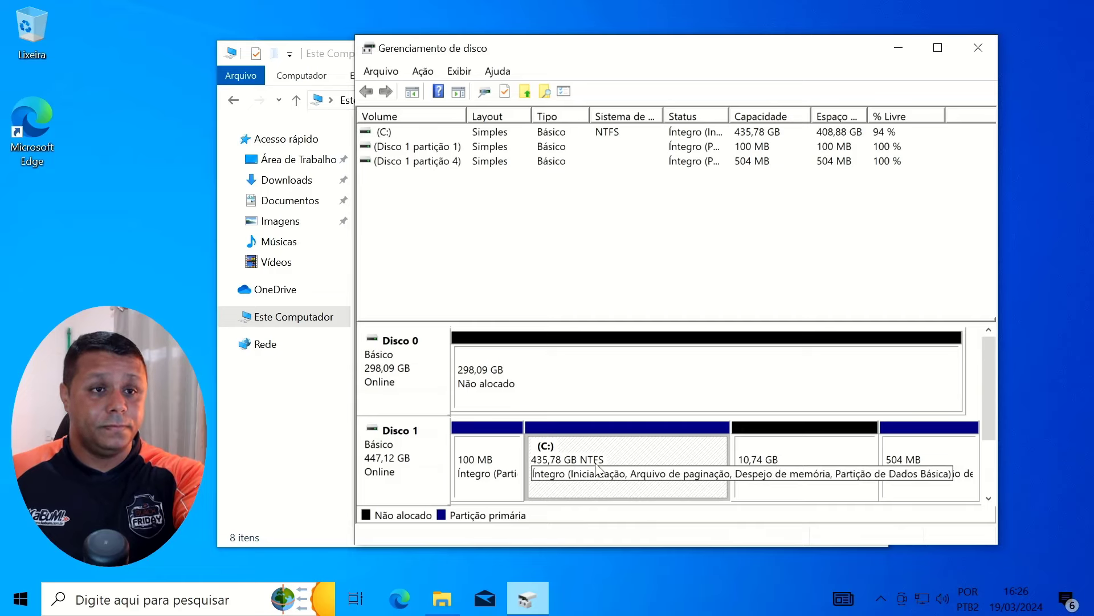
# Step: Start a new simple volume in Disk 1's unallocated space, using the full 10999 MB
pyautogui.click(764, 469)
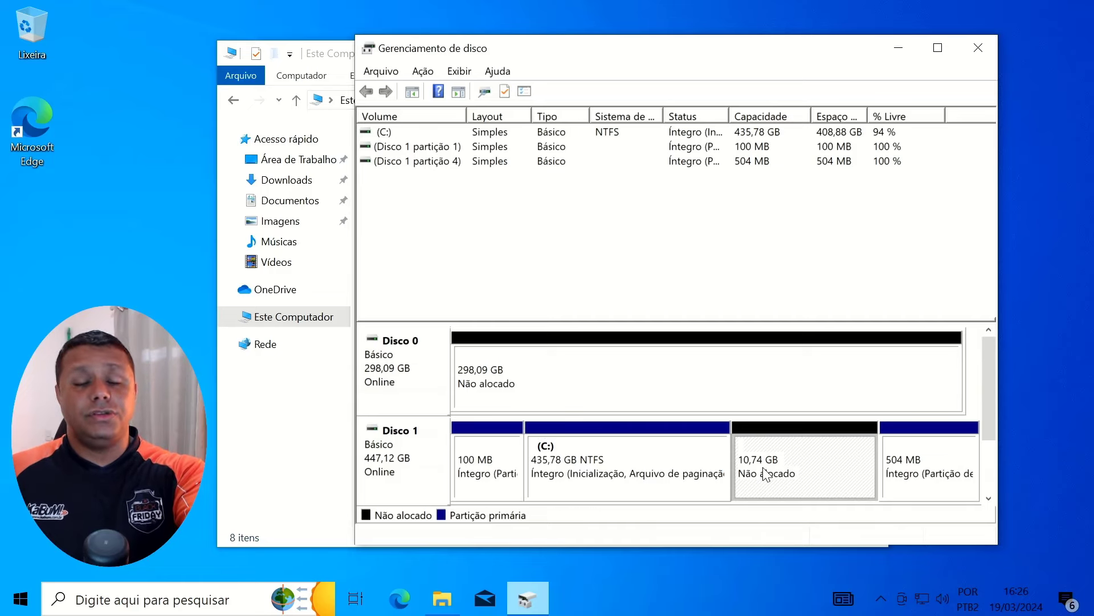
pyautogui.rightClick(765, 473)
pyautogui.click(809, 479)
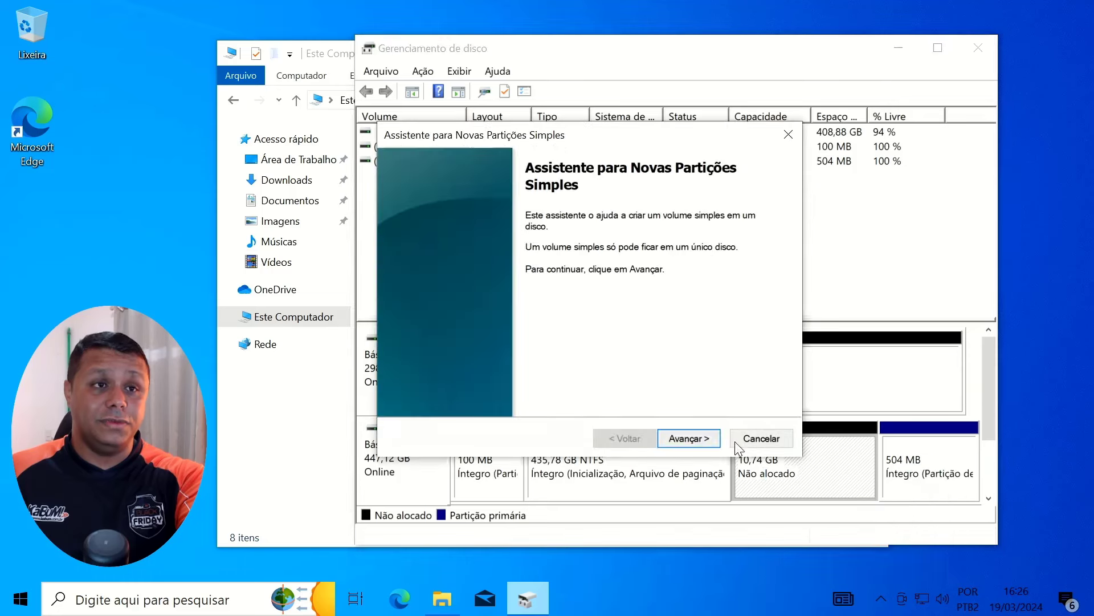
pyautogui.click(679, 438)
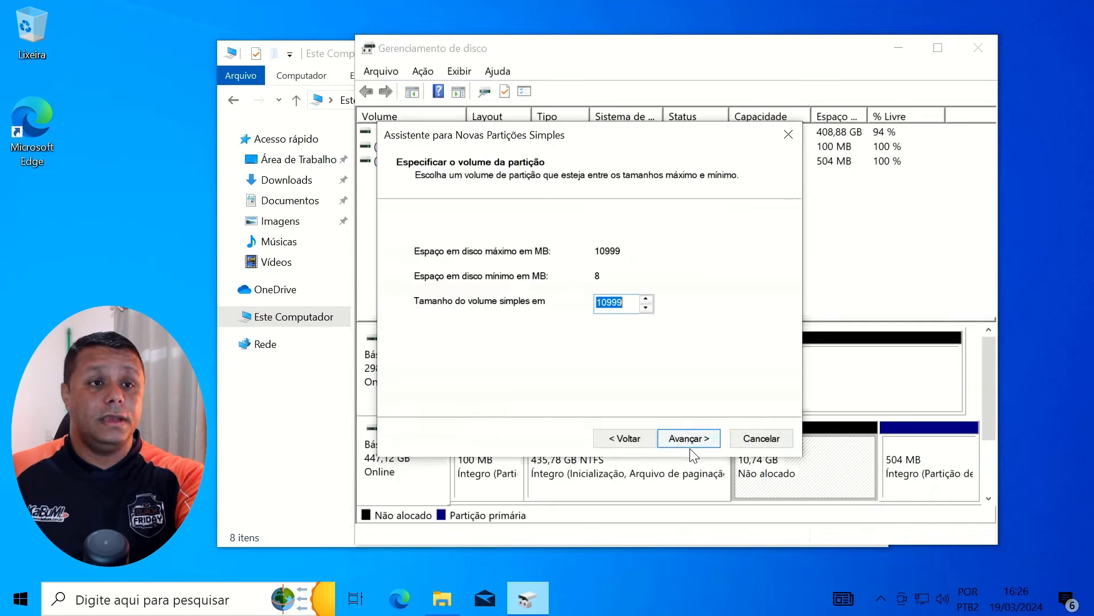
pyautogui.click(691, 442)
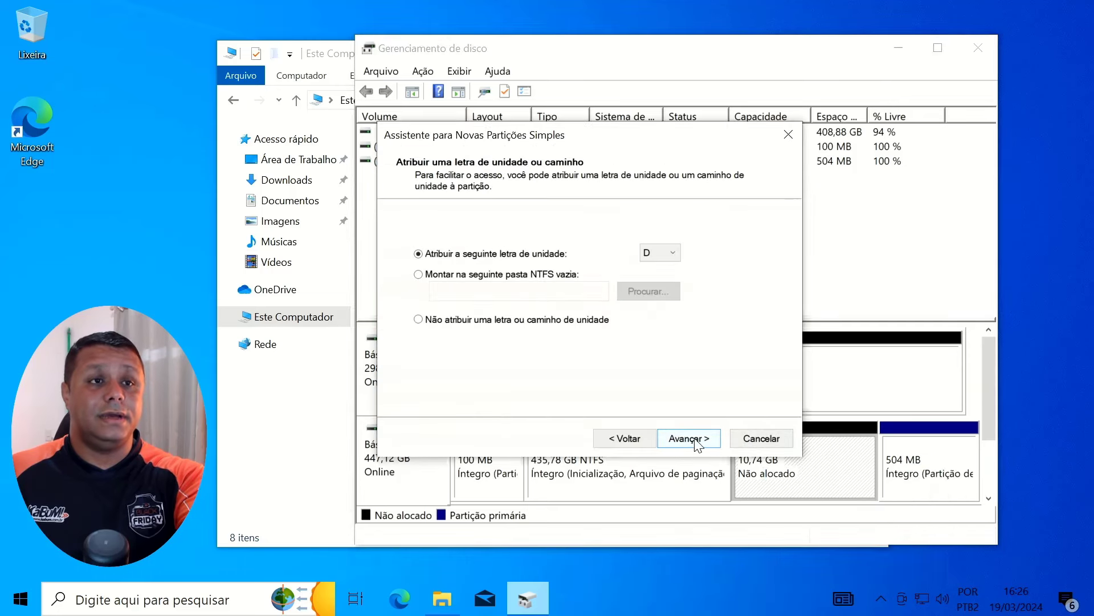
# Step: Finish the new volume with drive letter D, NTFS quick format and the label ISO, then dismiss the AutoPlay notification
pyautogui.click(664, 253)
pyautogui.click(666, 254)
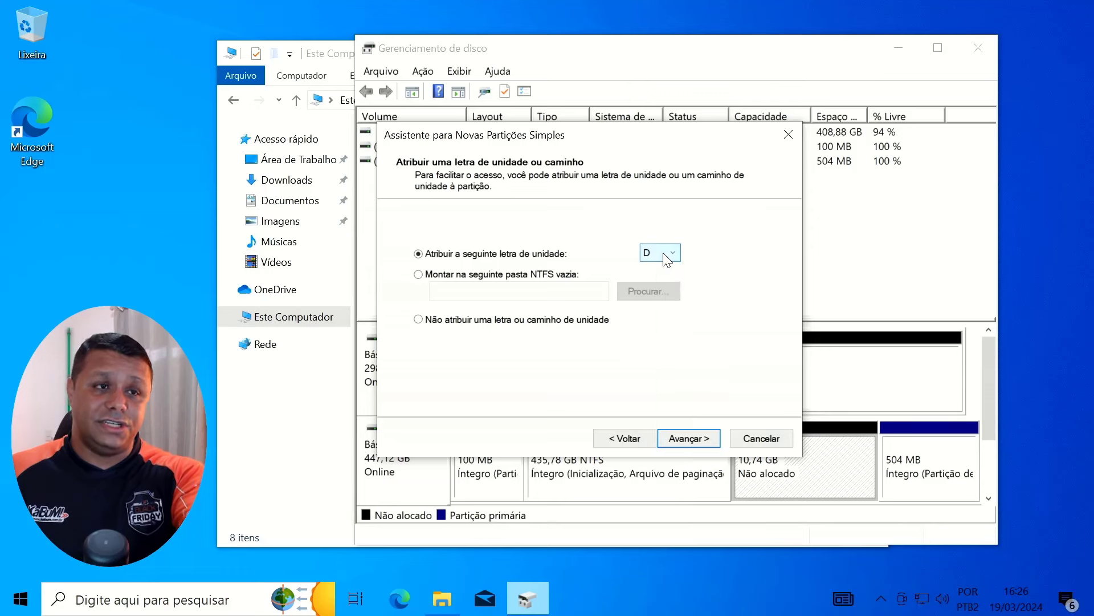
pyautogui.click(677, 442)
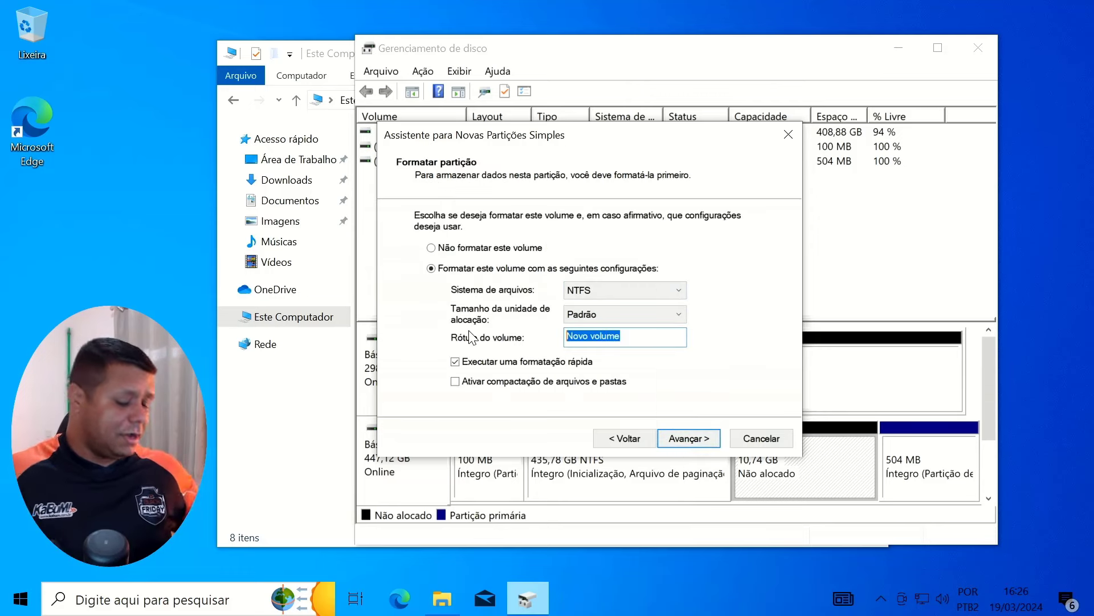
pyautogui.write('ISO')
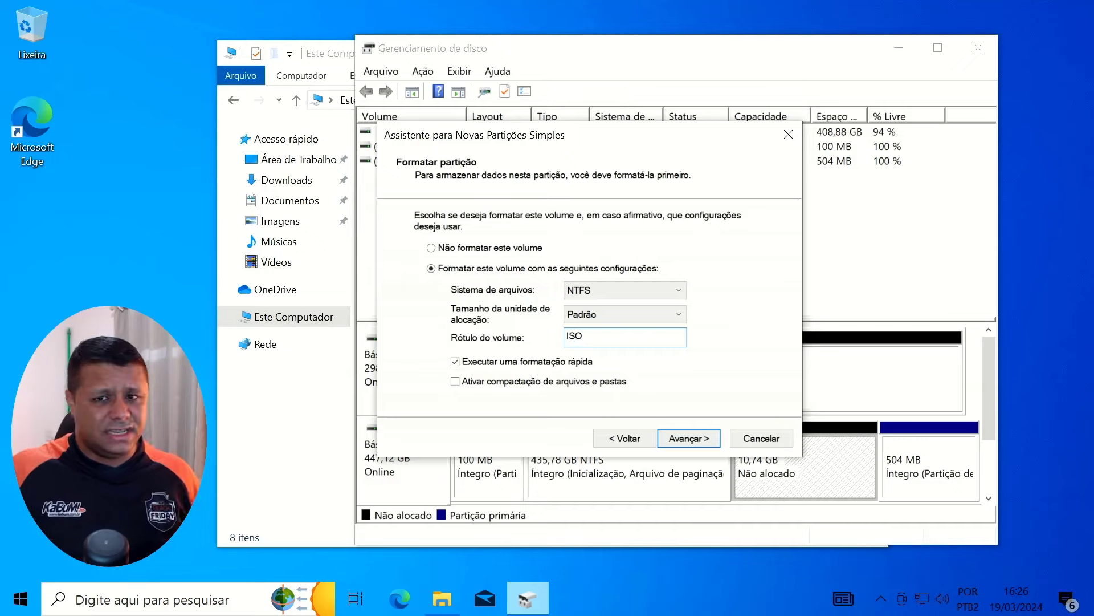
pyautogui.click(687, 438)
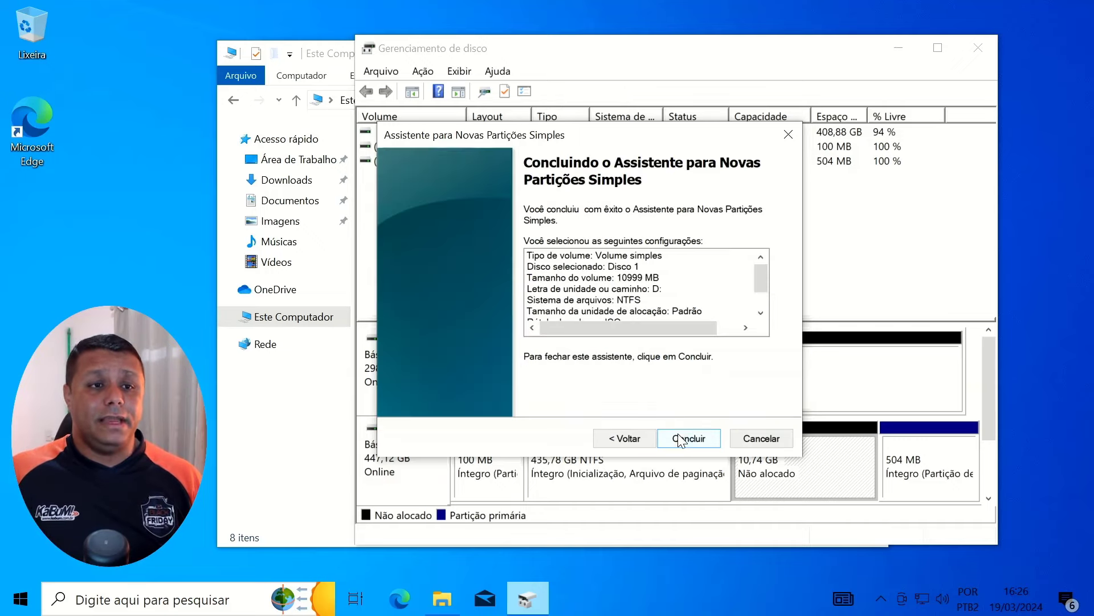
pyautogui.click(693, 438)
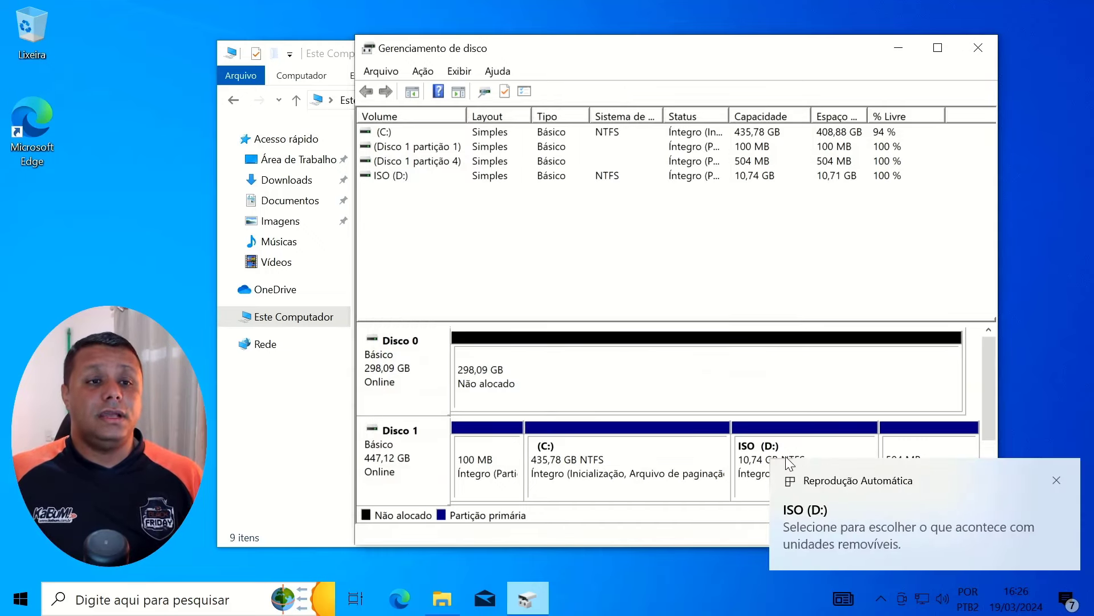
pyautogui.click(1062, 481)
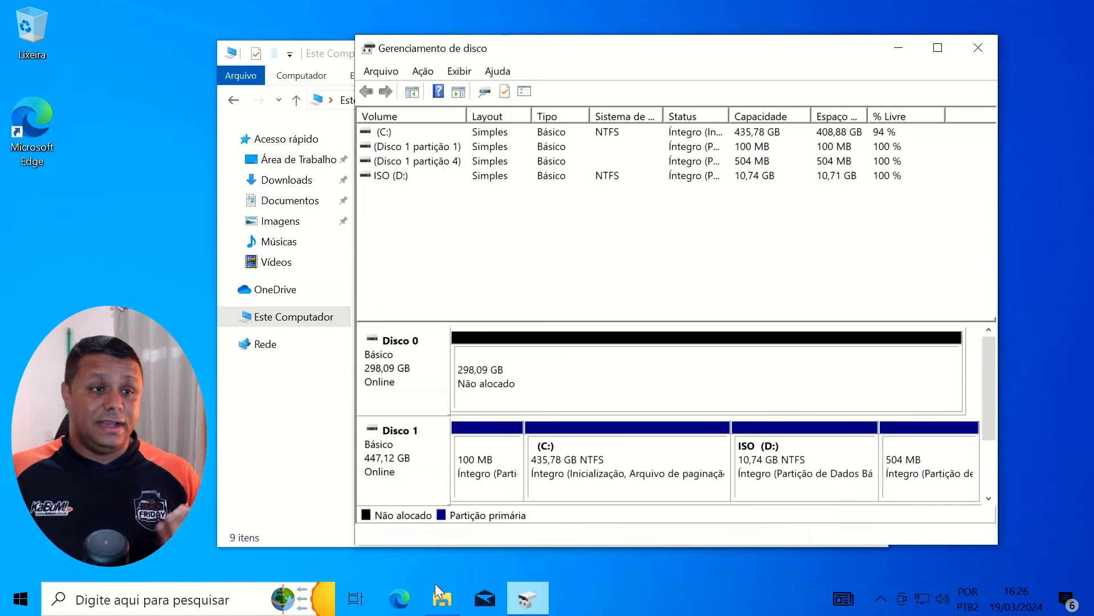
# Step: Switch to Microsoft Edge, search for 7-zip and download the 64-bit Windows x64 .exe installer from 7-zip.org
pyautogui.click(400, 598)
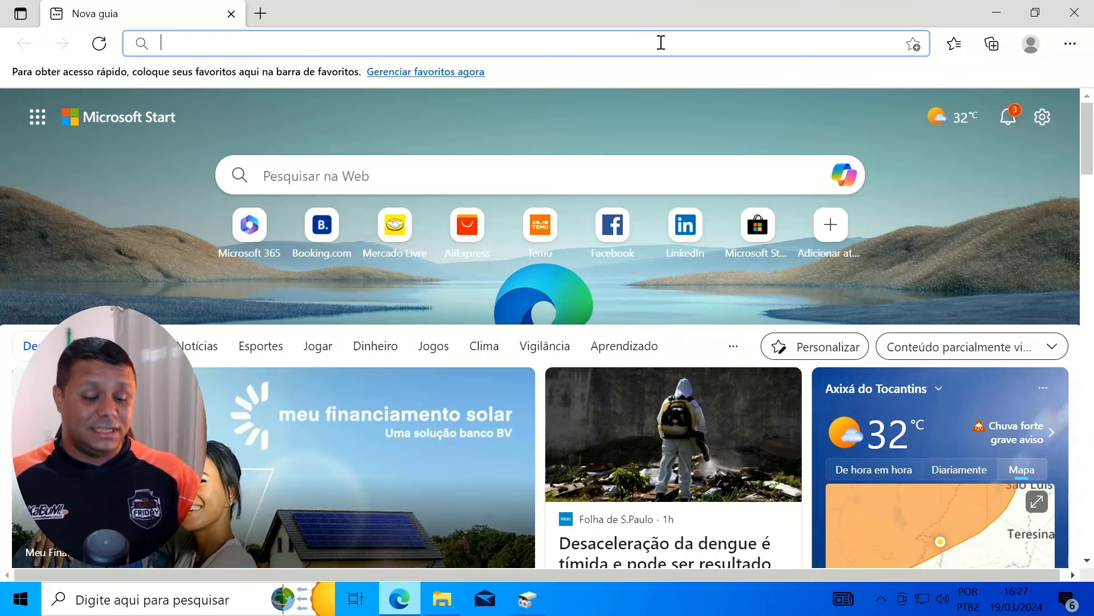
pyautogui.write('7')
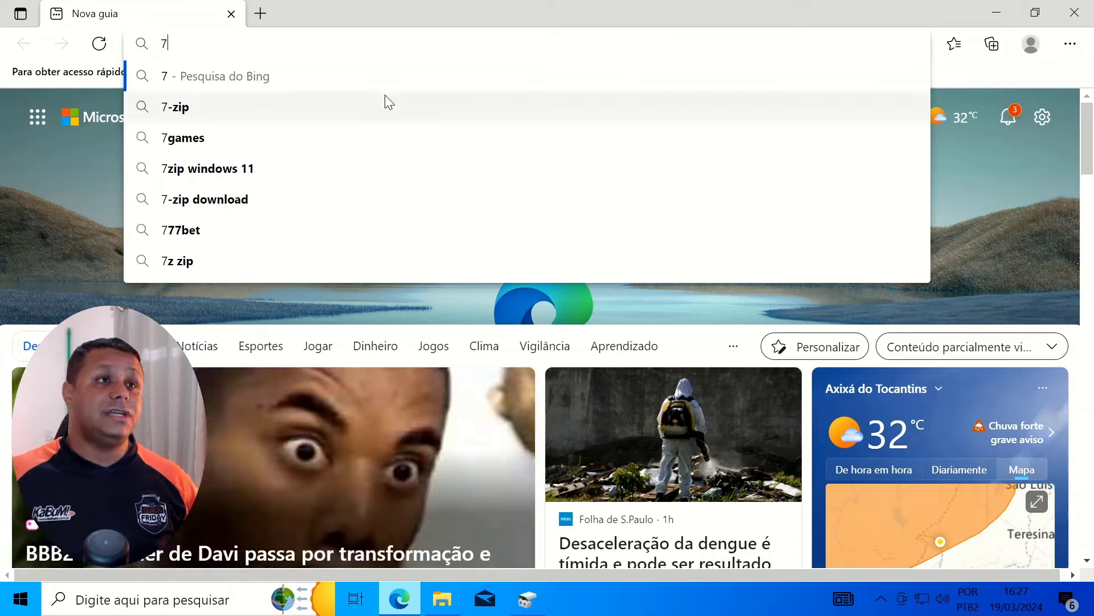
pyautogui.click(383, 107)
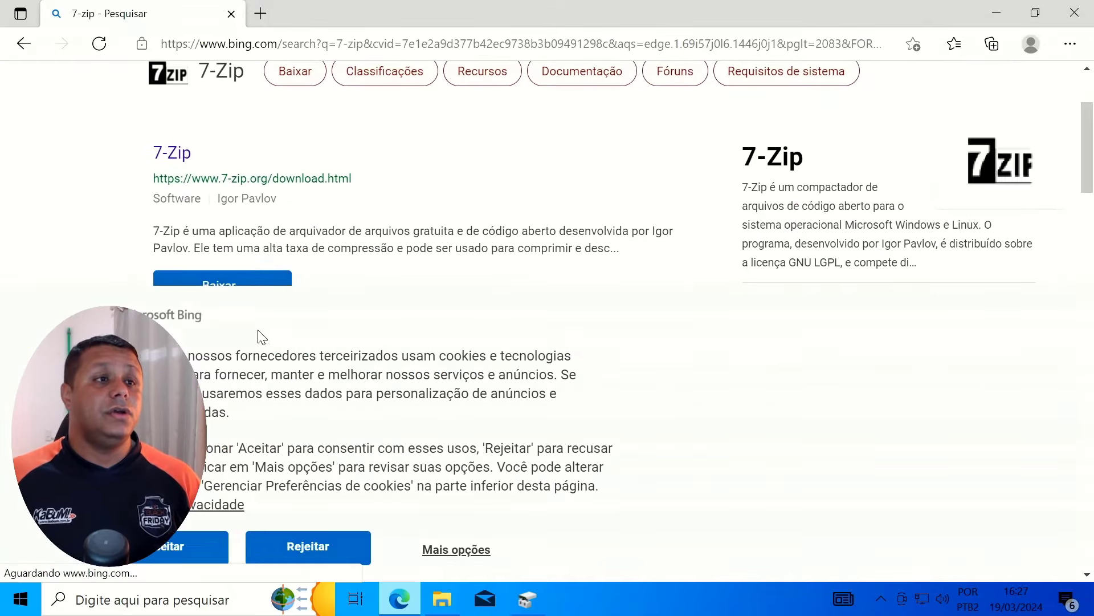
pyautogui.click(264, 185)
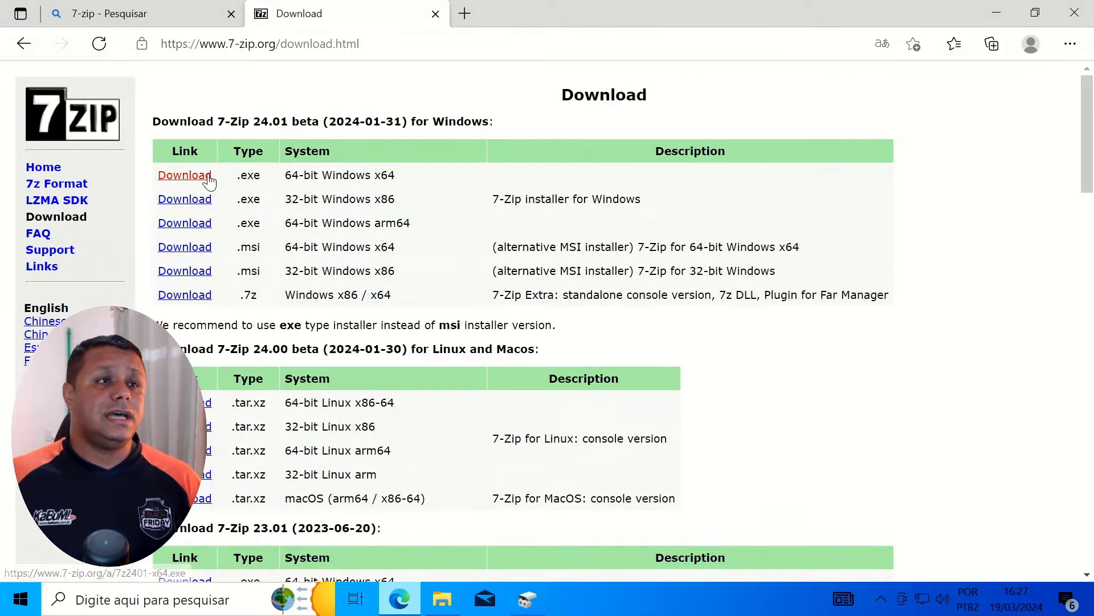
pyautogui.click(207, 176)
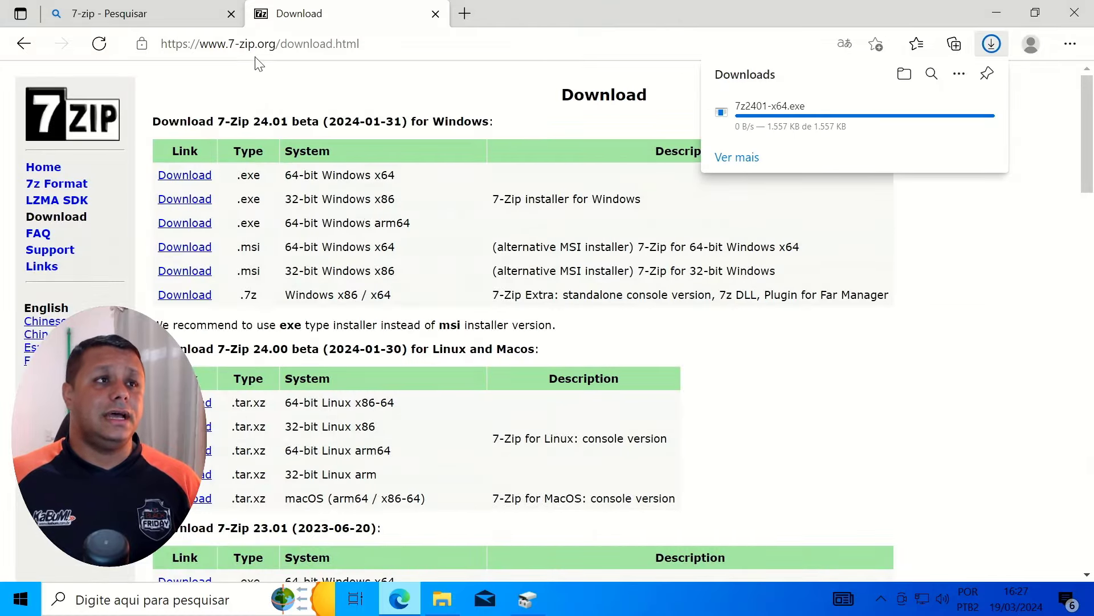
# Step: Return to the Bing results, search for windows 11 and open Microsoft's "Baixe o Windows 11" page
pyautogui.click(182, 15)
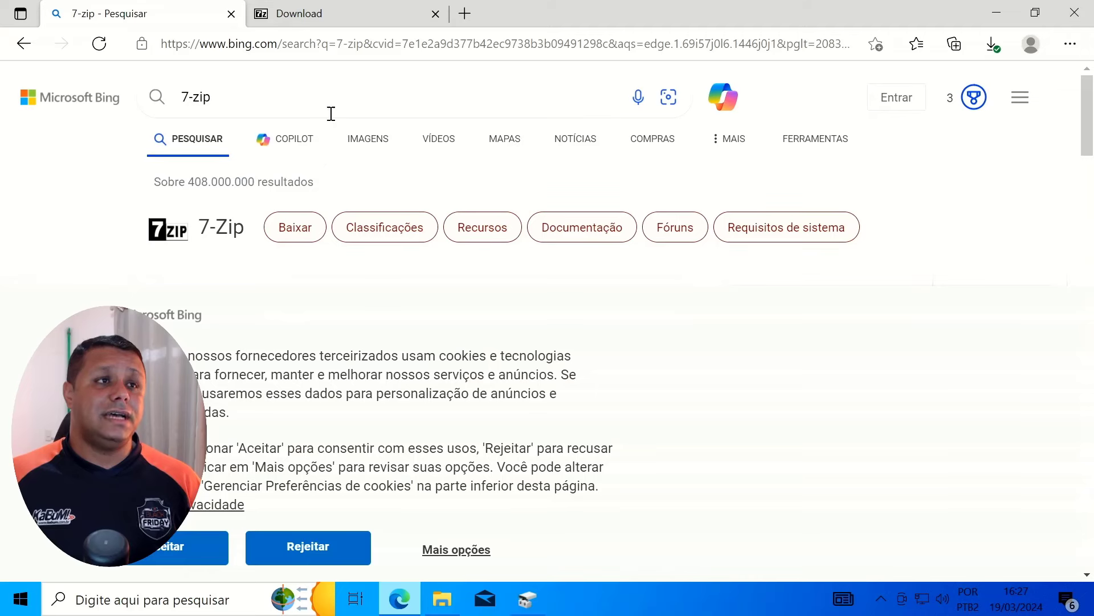
pyautogui.click(330, 112)
pyautogui.write('windo')
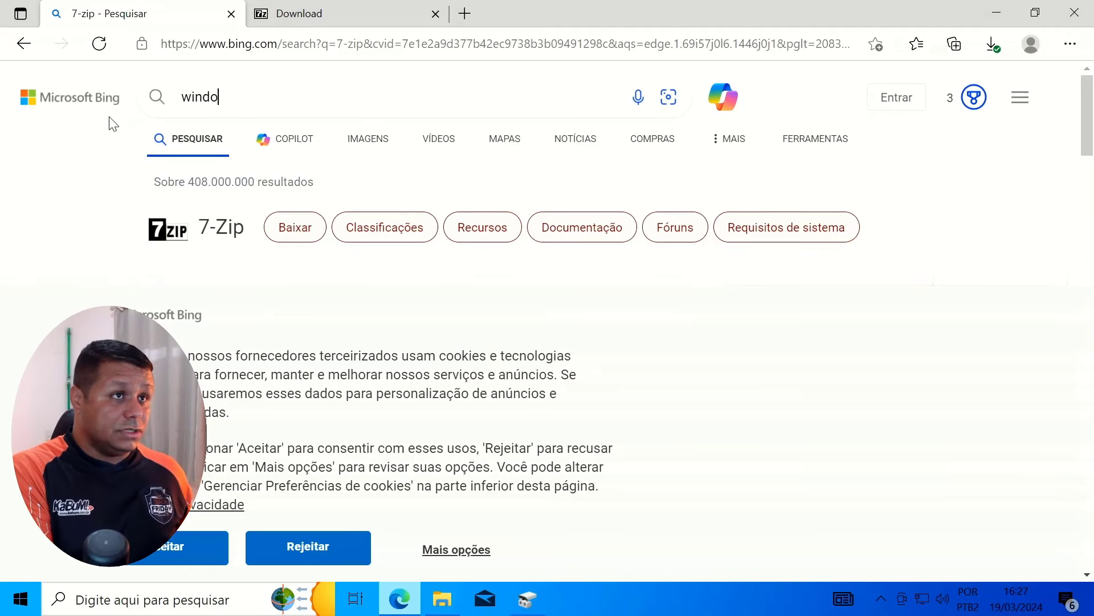
pyautogui.write('wsd')
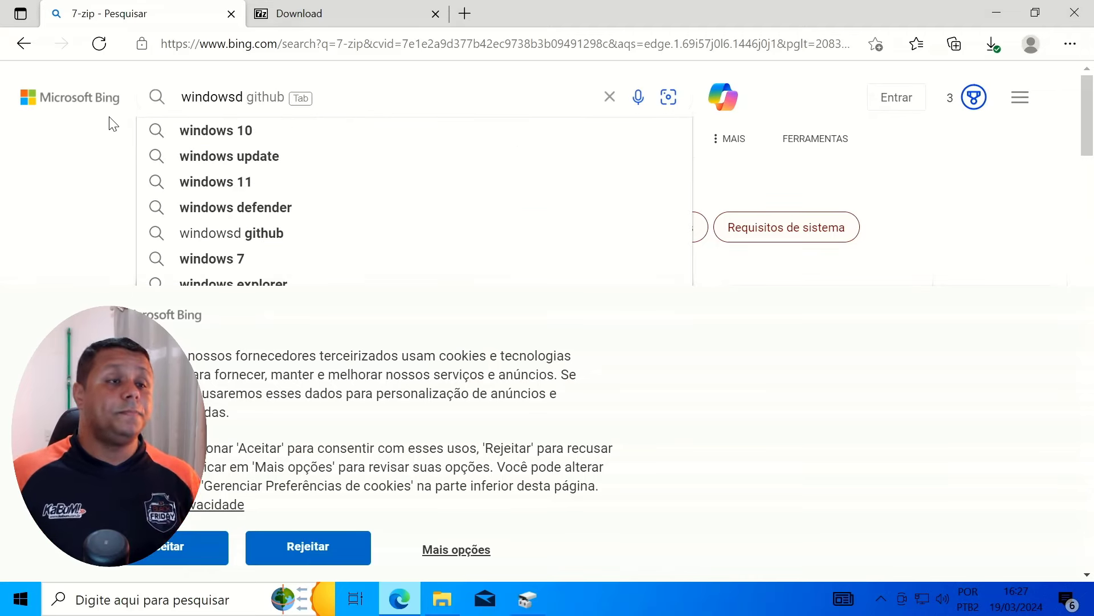
pyautogui.click(196, 182)
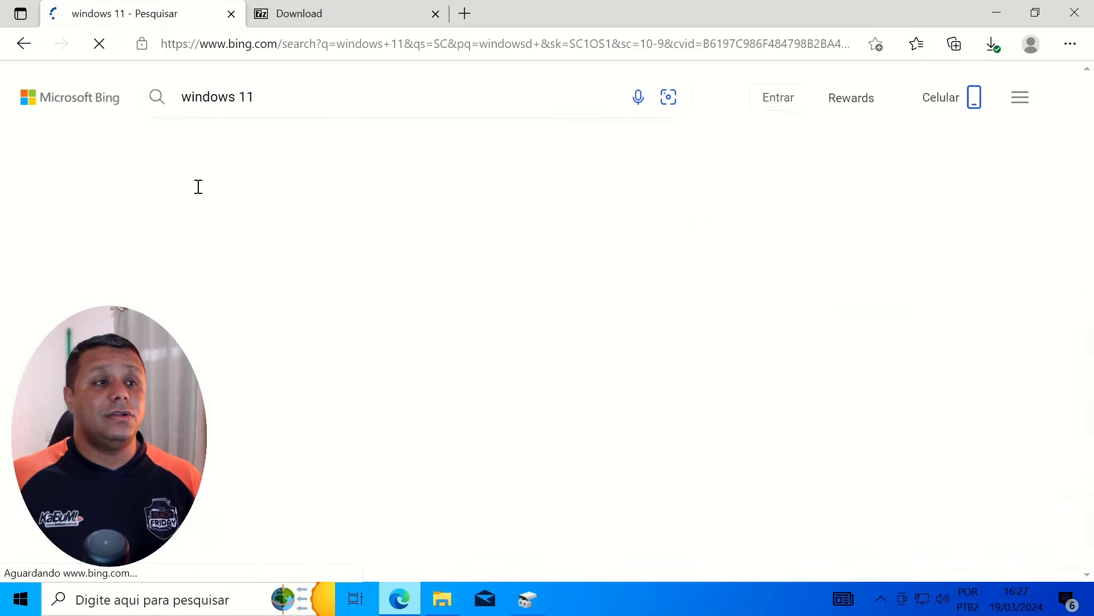
pyautogui.scroll(-5, 287, 283)
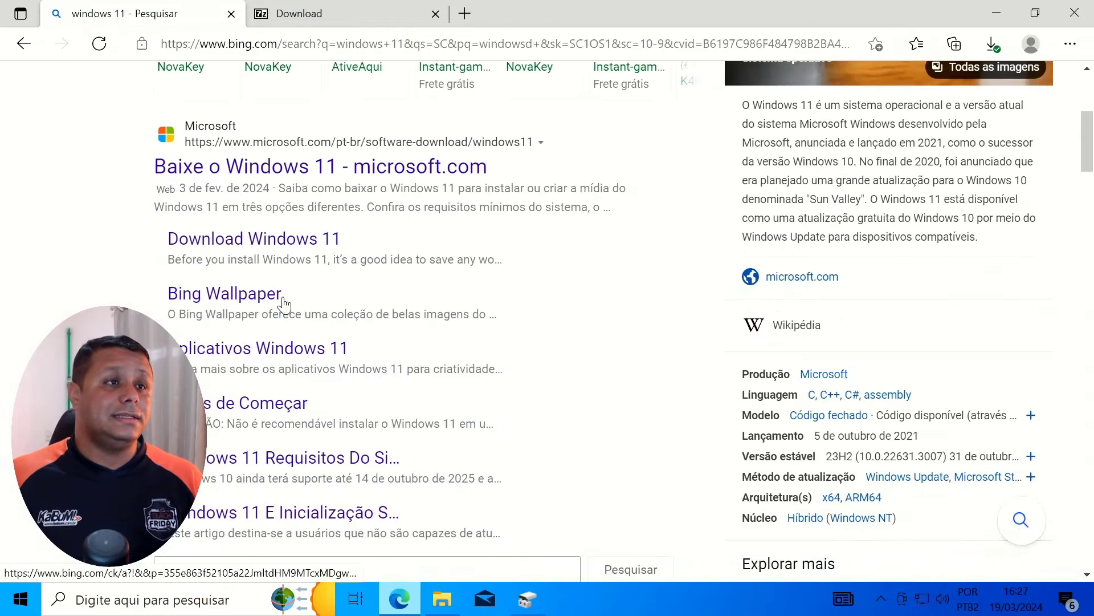
pyautogui.click(331, 171)
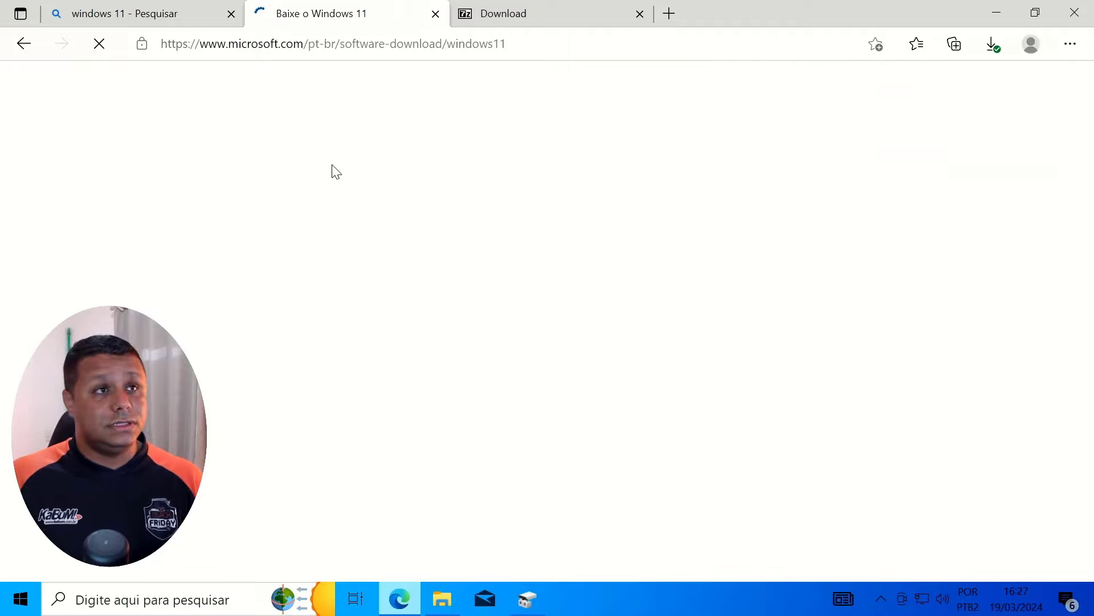
# Step: Request the Windows 11 (multi-edition ISO) download in the page's disk image section
pyautogui.scroll(-15, 476, 339)
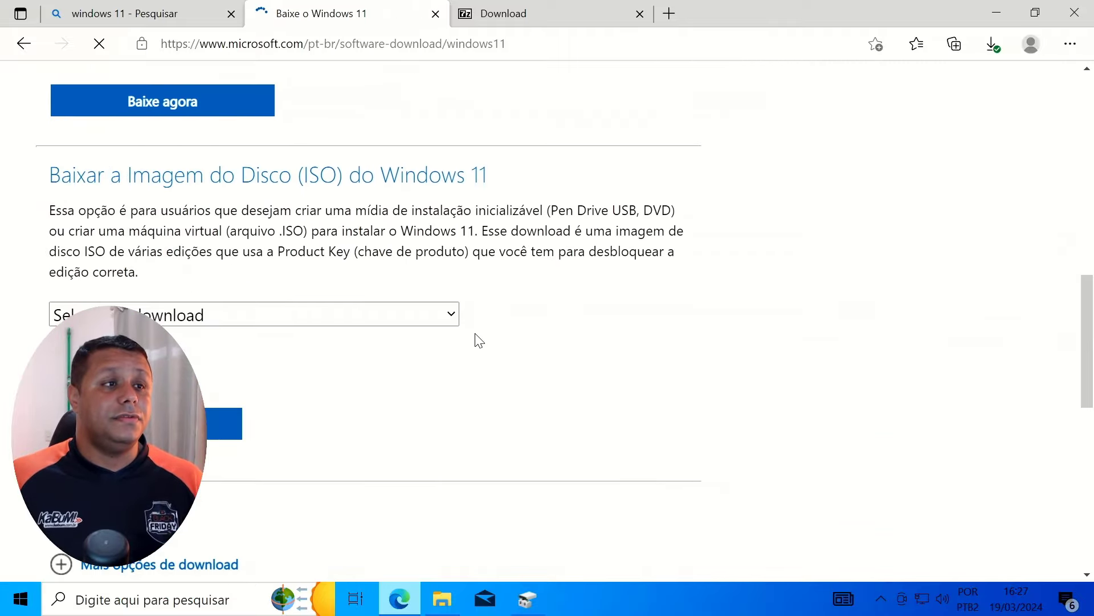
pyautogui.scroll(4, 381, 226)
pyautogui.click(286, 230)
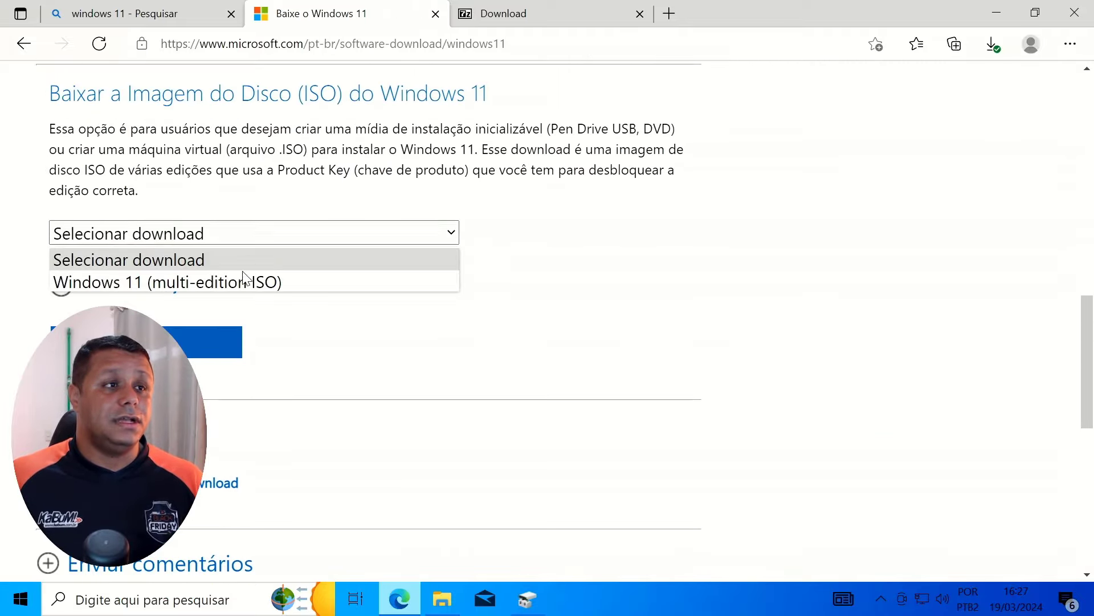
pyautogui.click(345, 285)
pyautogui.scroll(-3, 345, 288)
pyautogui.click(196, 193)
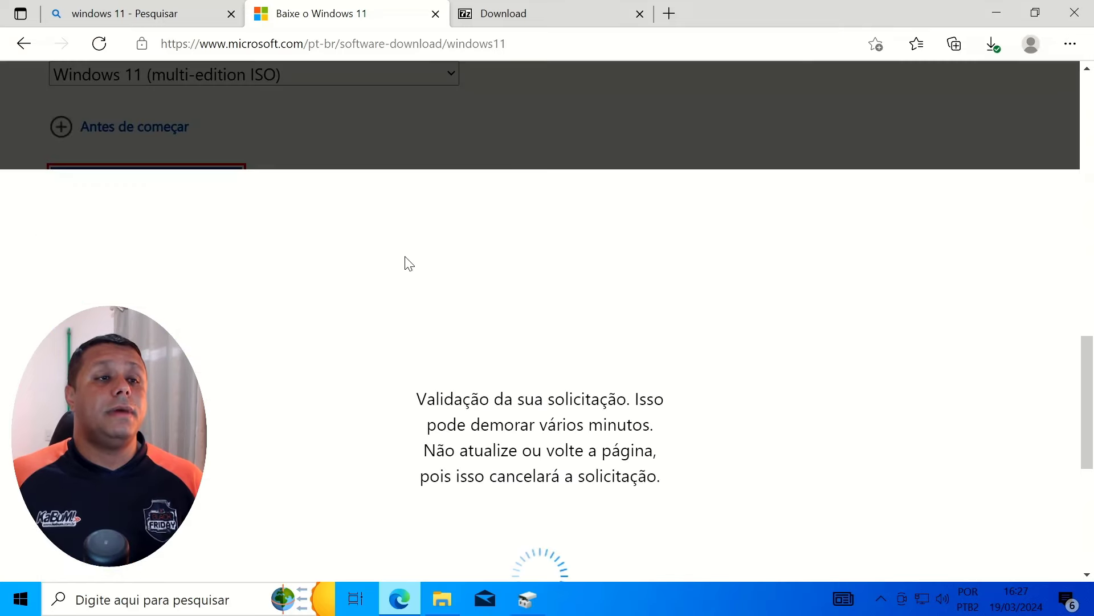
# Step: Confirm Português (Brasil) as the product language and start the 64-bit Windows 11 ISO download
pyautogui.scroll(-3, 396, 292)
pyautogui.click(381, 195)
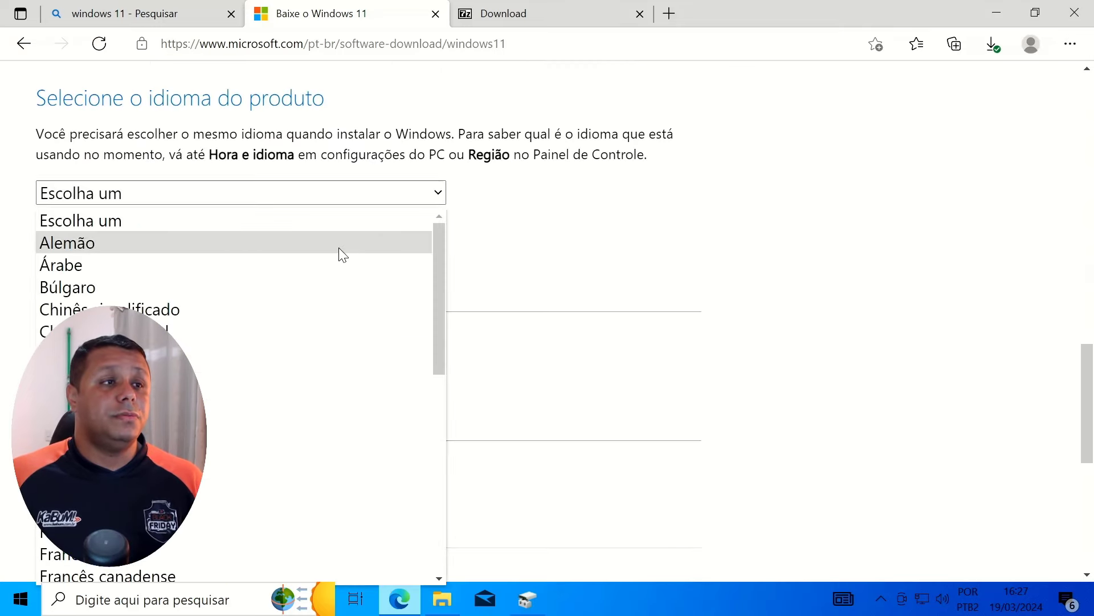
pyautogui.scroll(-7, 347, 273)
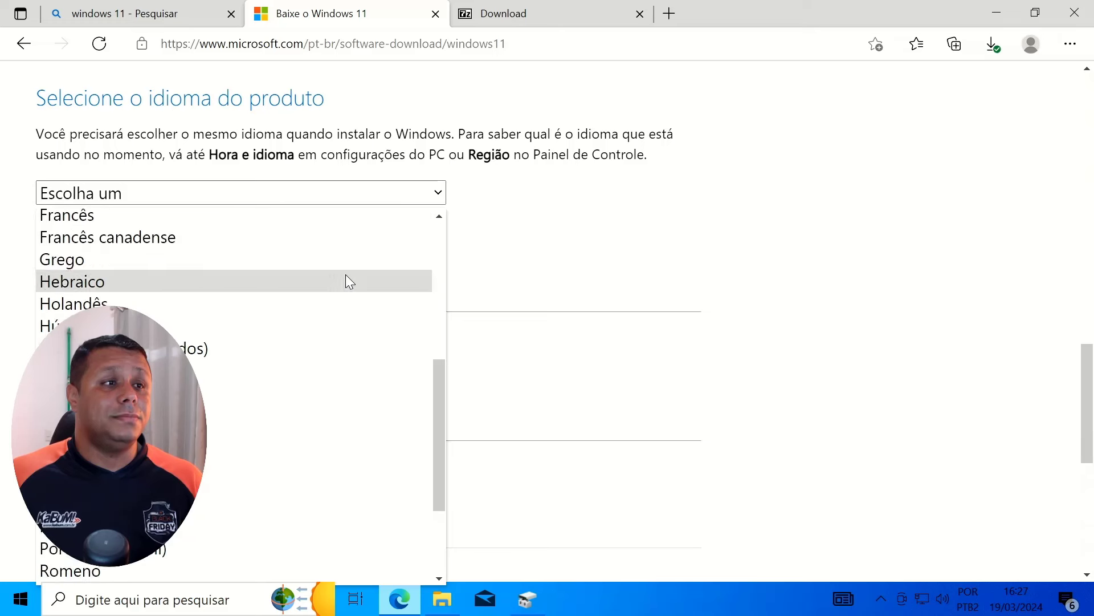
pyautogui.scroll(-1, 348, 279)
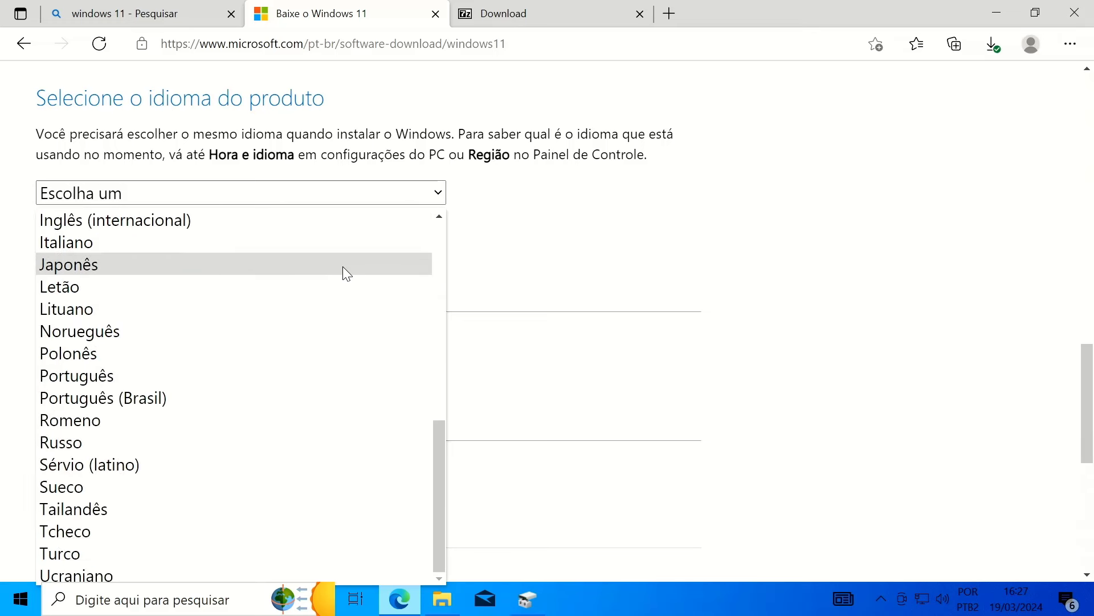
pyautogui.click(217, 398)
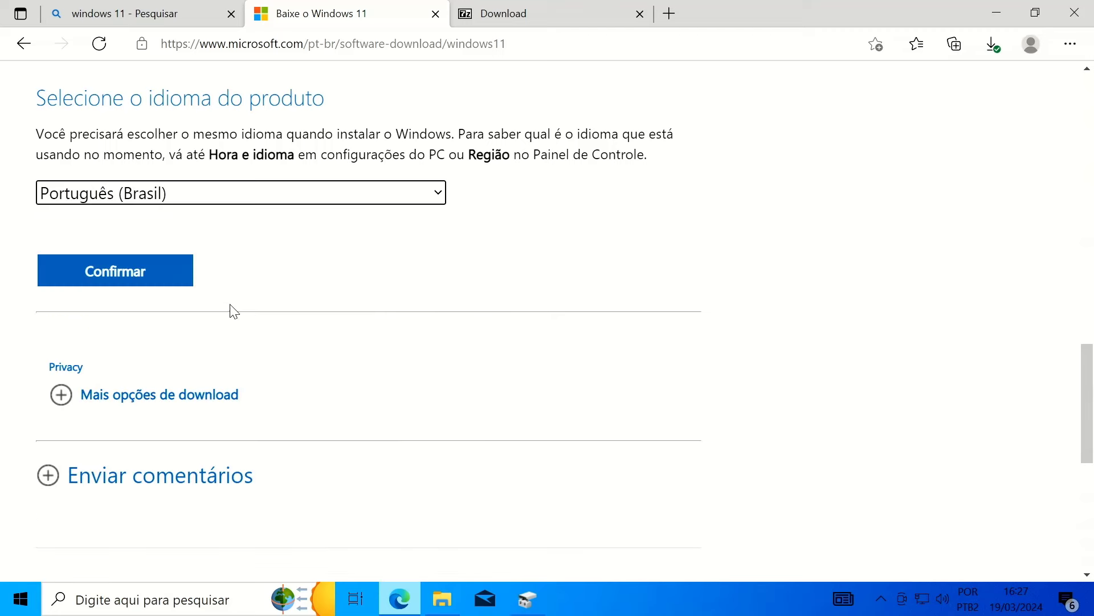
pyautogui.click(159, 283)
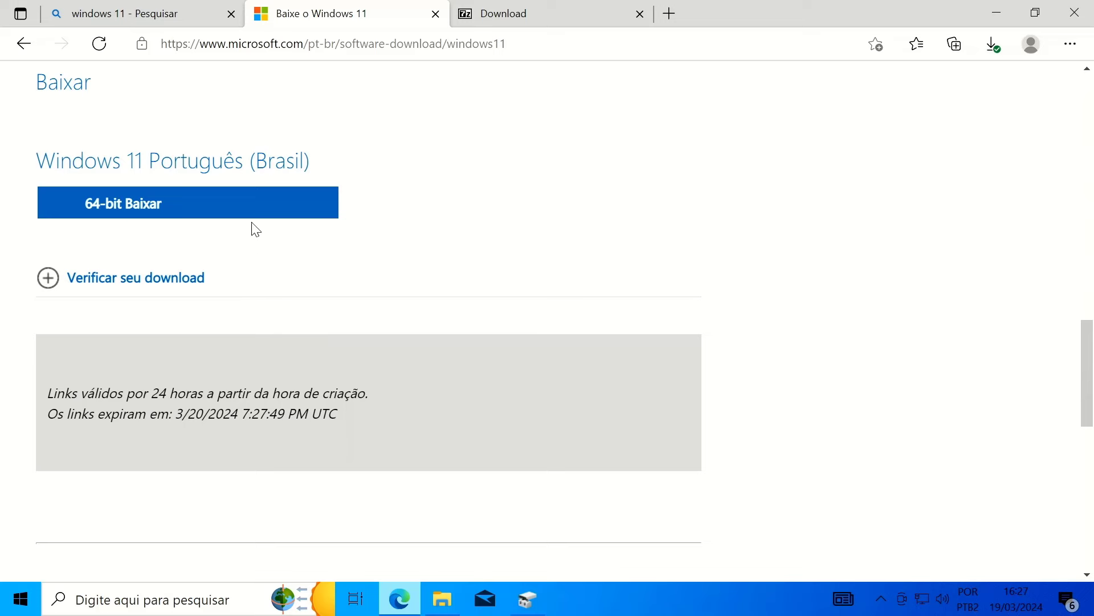
pyautogui.click(253, 220)
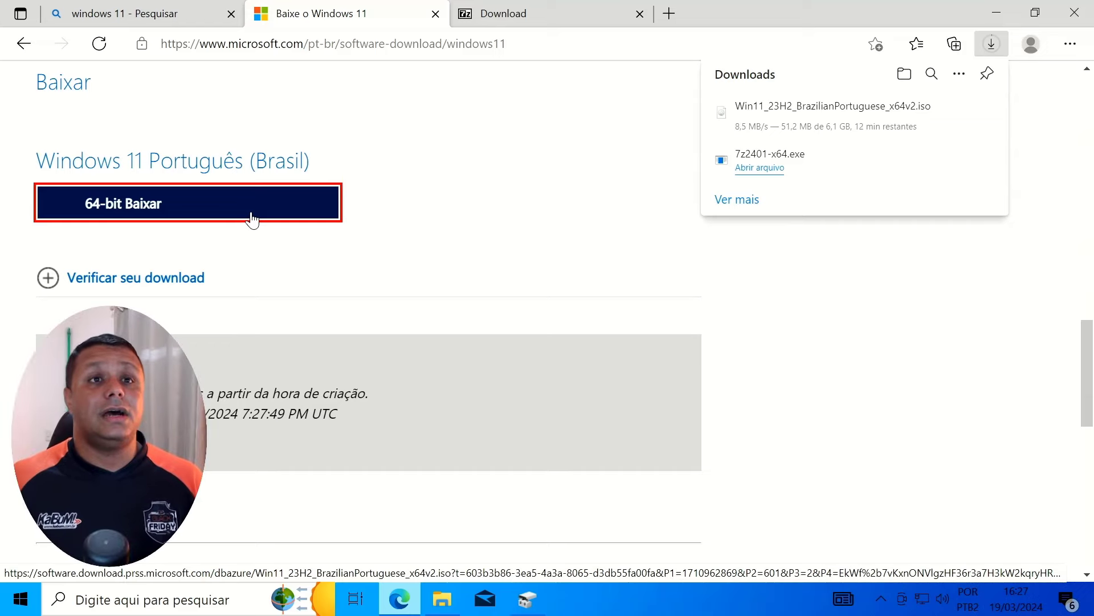
# Step: Run the downloaded 7z2401-x64.exe, install 7-Zip in C:\Program Files\7-Zip\ and close the setup
pyautogui.click(759, 170)
pyautogui.click(490, 420)
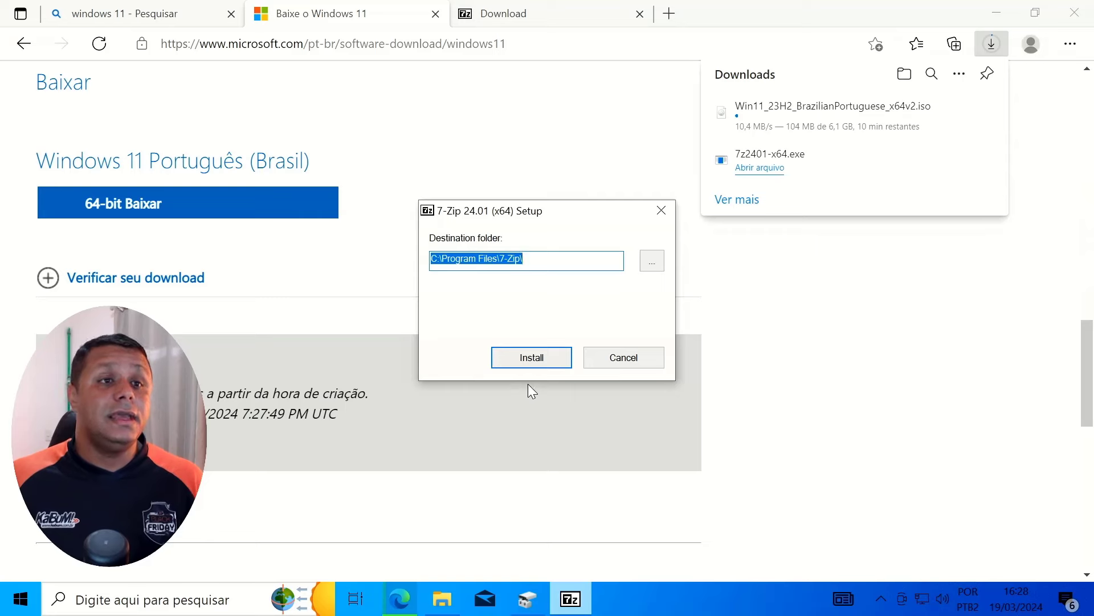
pyautogui.click(536, 365)
pyautogui.click(553, 359)
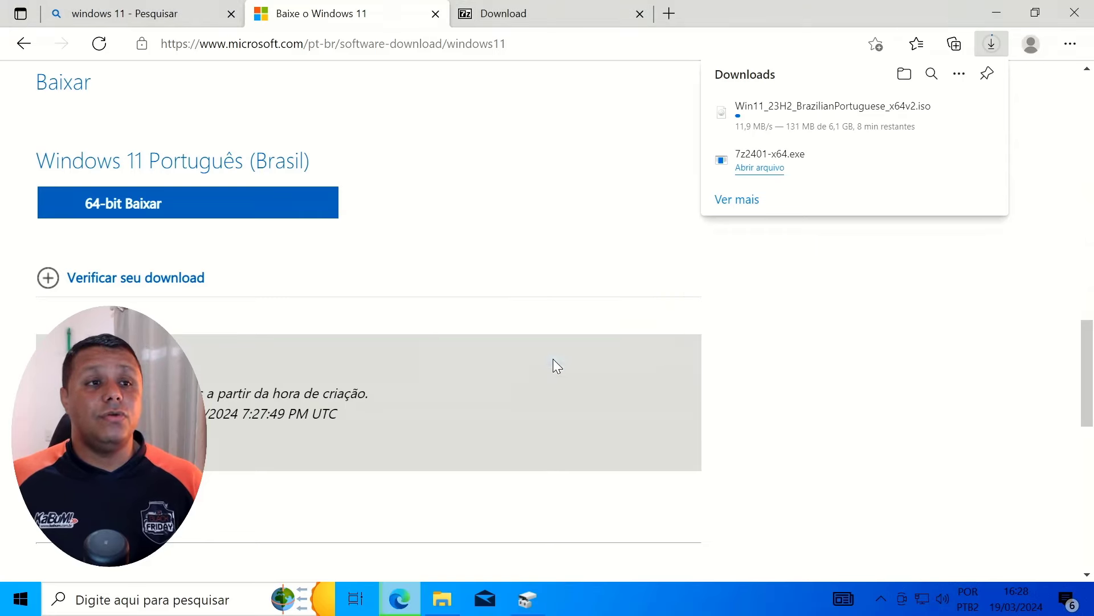
# Step: Search for sayro downloads in a new tab, open the Sayro Digital downloads site and locate its In-Place Upgrade Helper entry
pyautogui.click(668, 14)
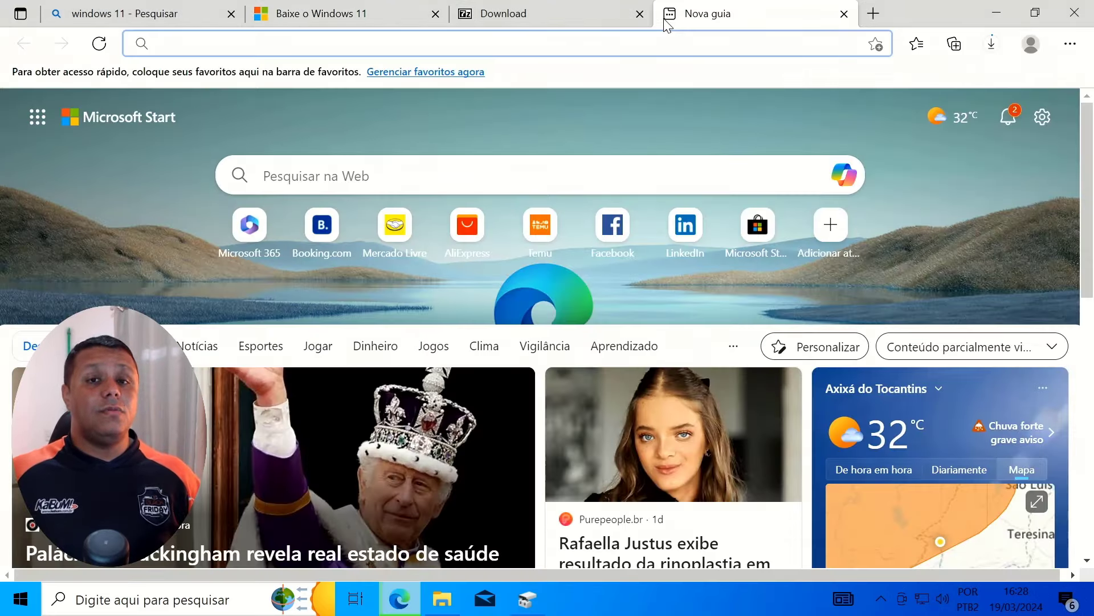
pyautogui.write('sayro')
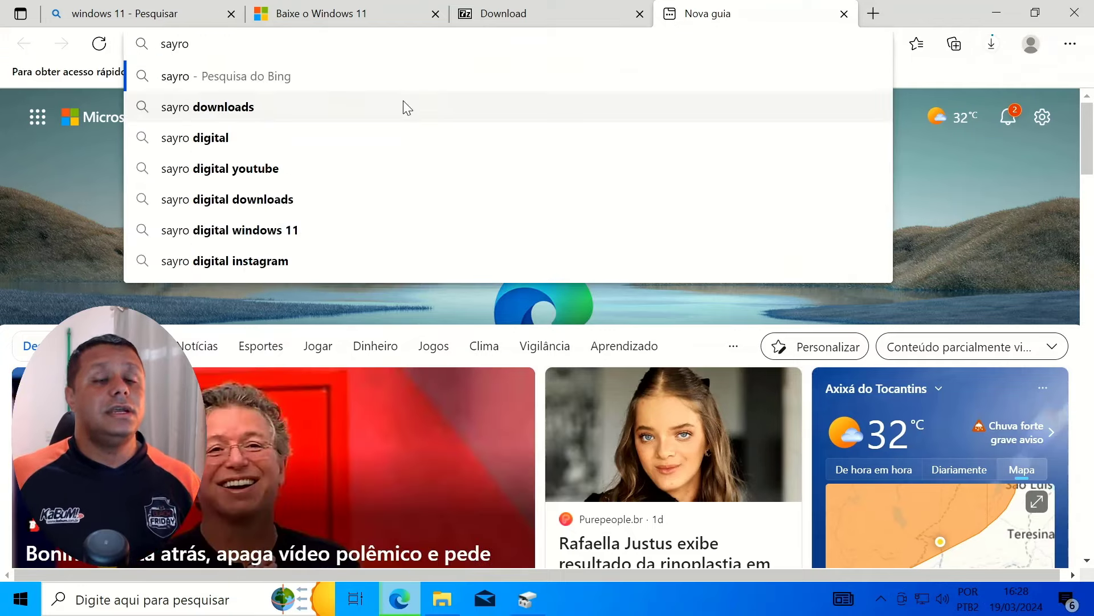
pyautogui.click(404, 104)
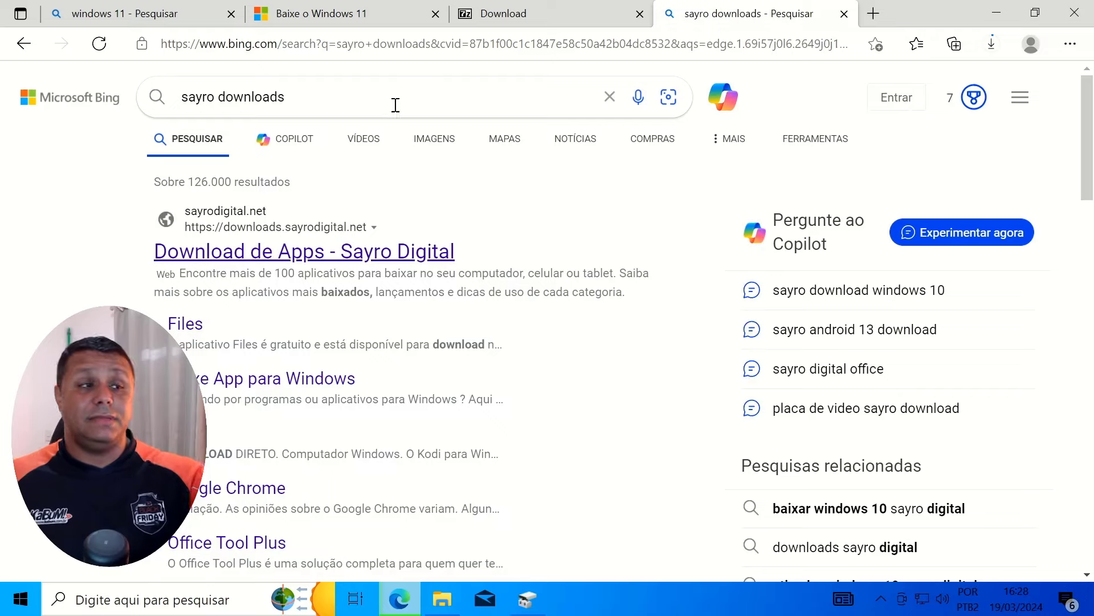
pyautogui.click(361, 250)
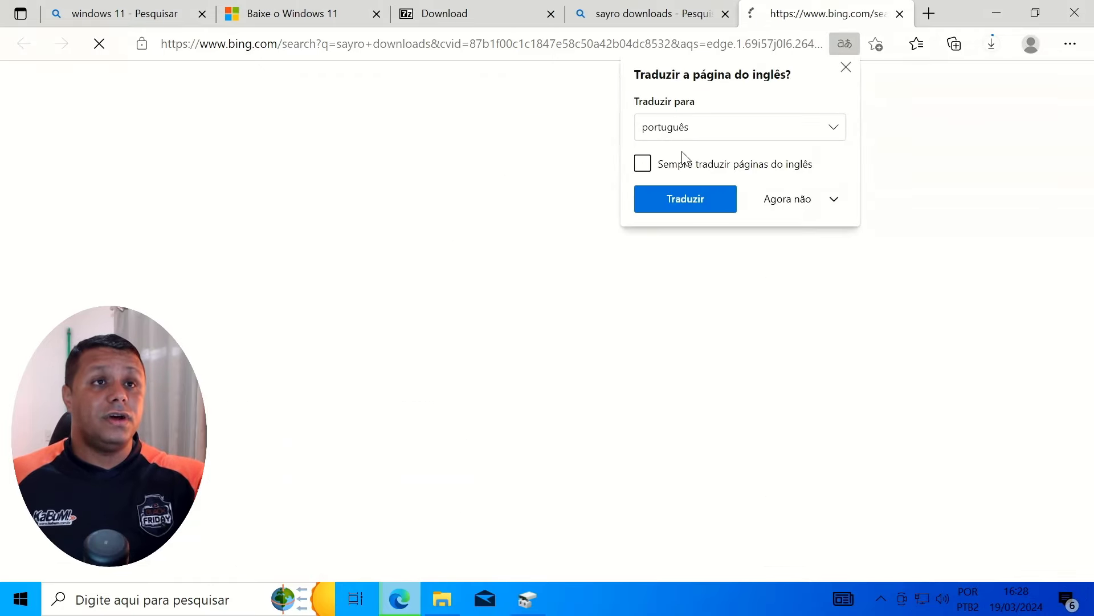
pyautogui.scroll(-5, 673, 214)
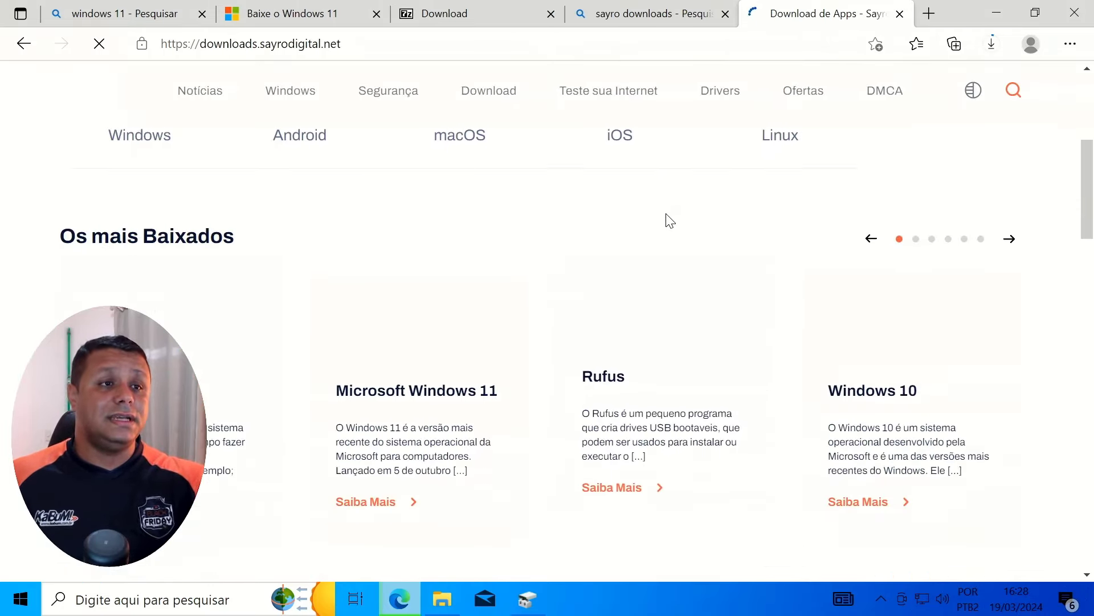
pyautogui.scroll(-10, 656, 224)
pyautogui.scroll(1, 425, 236)
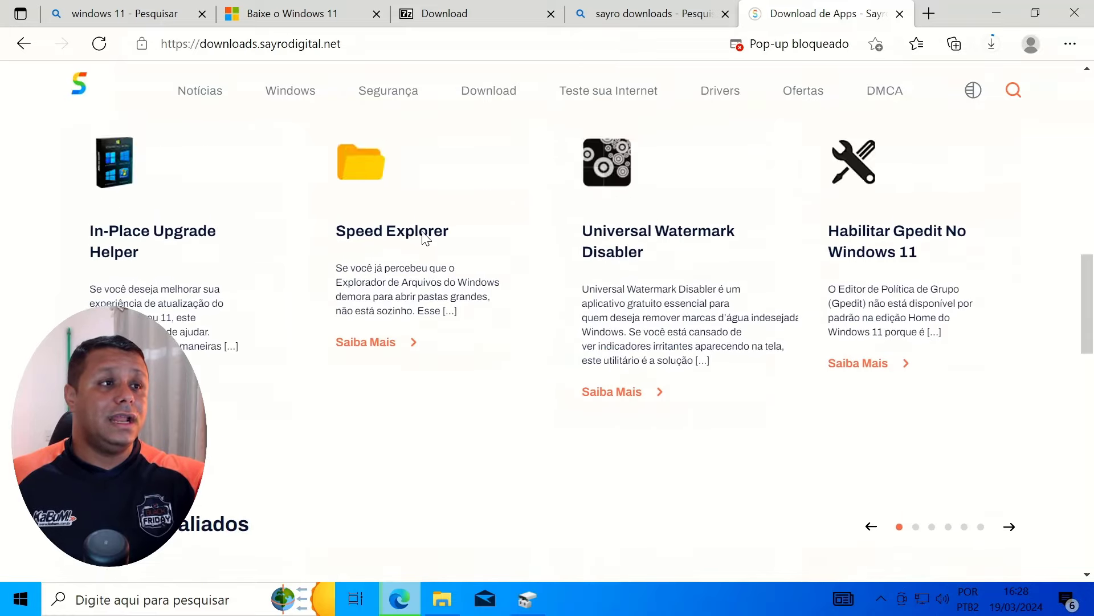
pyautogui.scroll(-1, 425, 237)
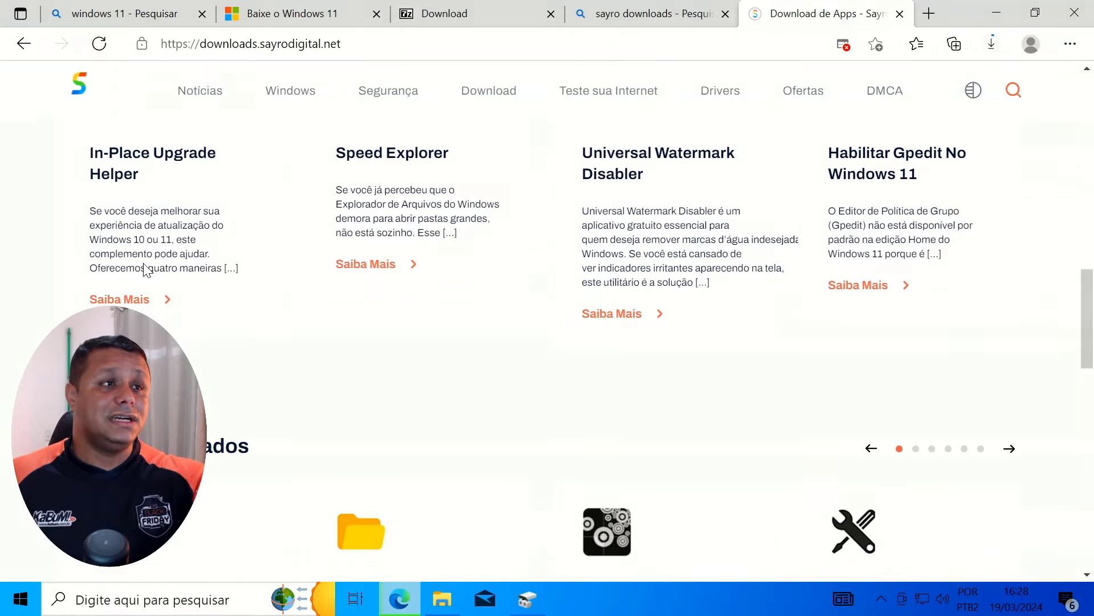
# Step: Open the In-Place Upgrade Helper page, dismissing the advertisement, and follow its download link to the GitHub repository
pyautogui.click(160, 286)
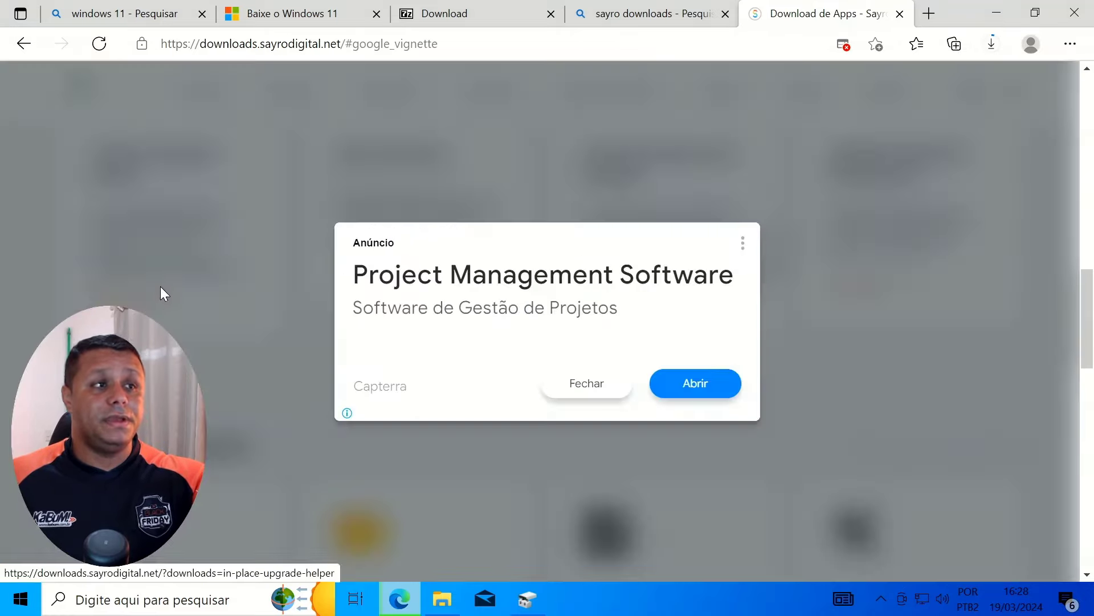
pyautogui.click(588, 387)
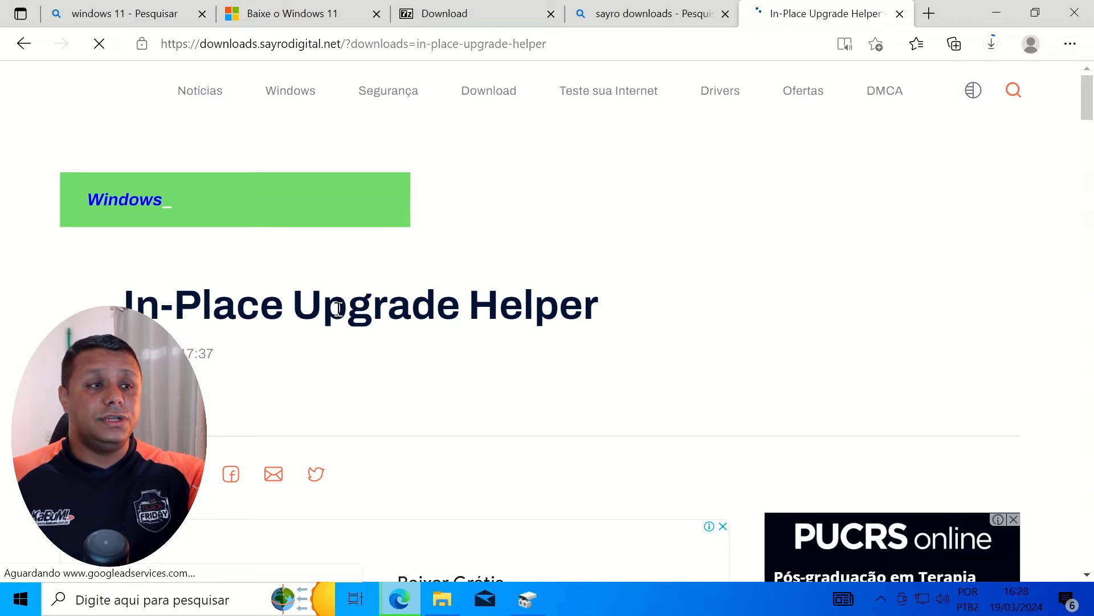
pyautogui.moveTo(285, 308); pyautogui.dragTo(591, 308)
pyautogui.scroll(-3, 594, 326)
pyautogui.scroll(-20, 587, 328)
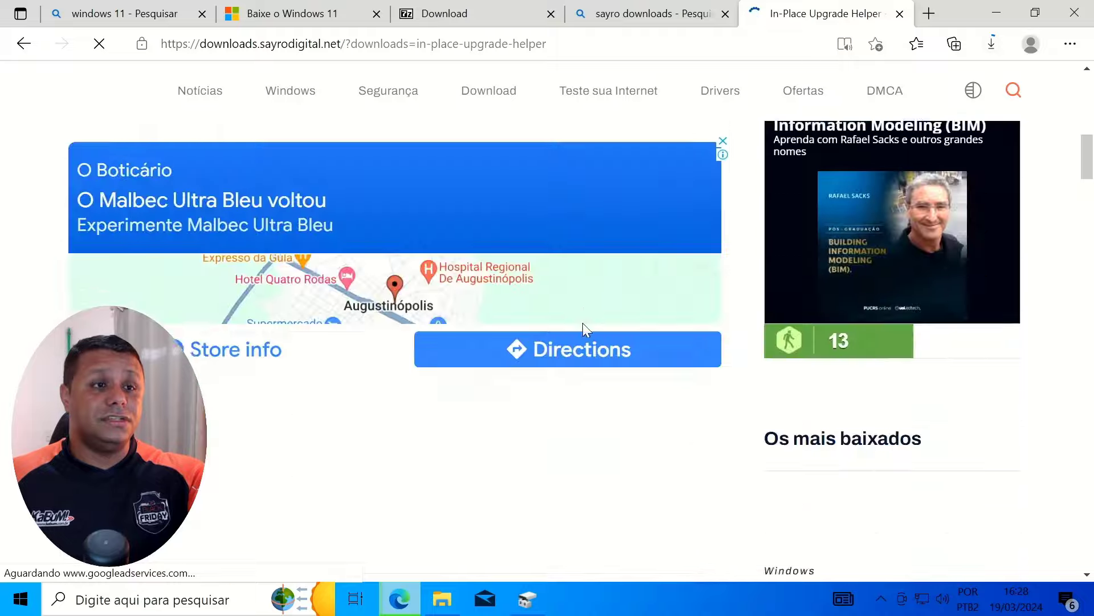
pyautogui.scroll(-20, 582, 330)
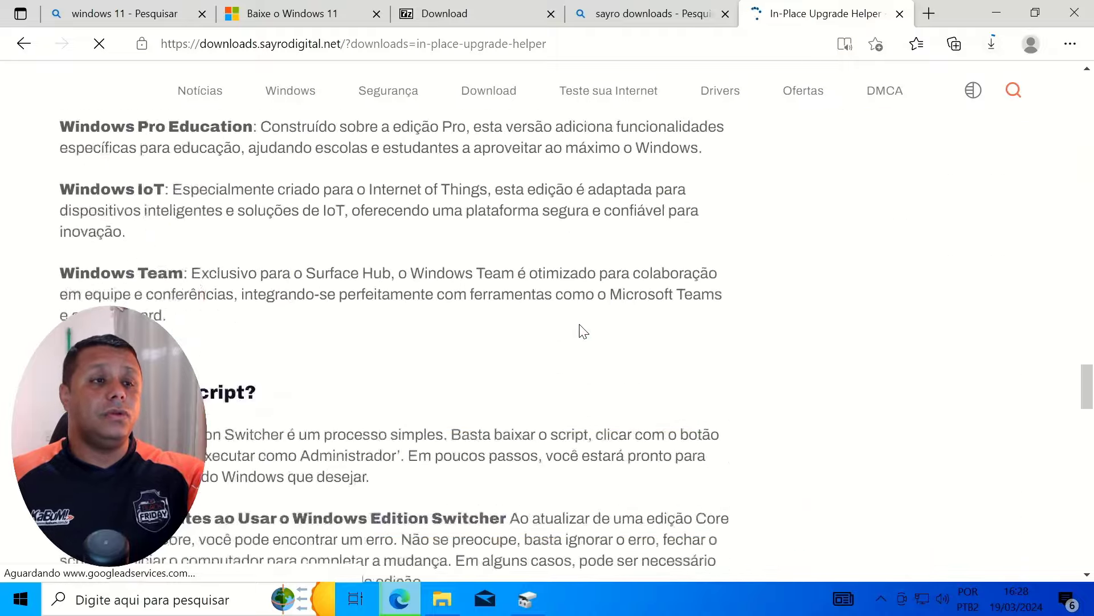
pyautogui.scroll(2, 278, 258)
pyautogui.scroll(3, 279, 258)
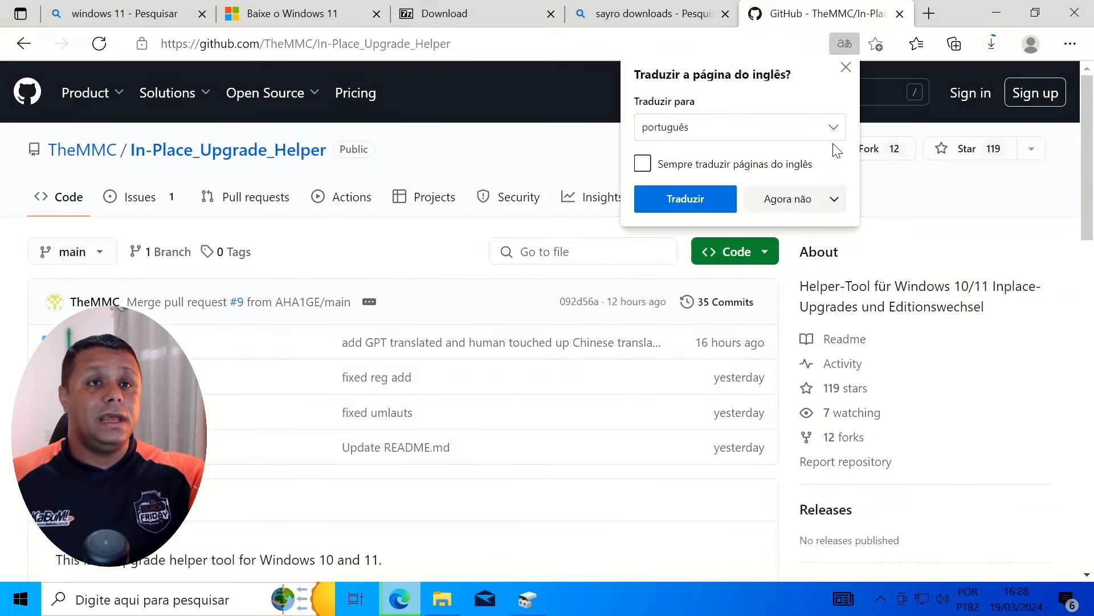
# Step: Dismiss the translation offer and download the In-Place_Upgrade_Helper repository as a ZIP file
pyautogui.click(846, 68)
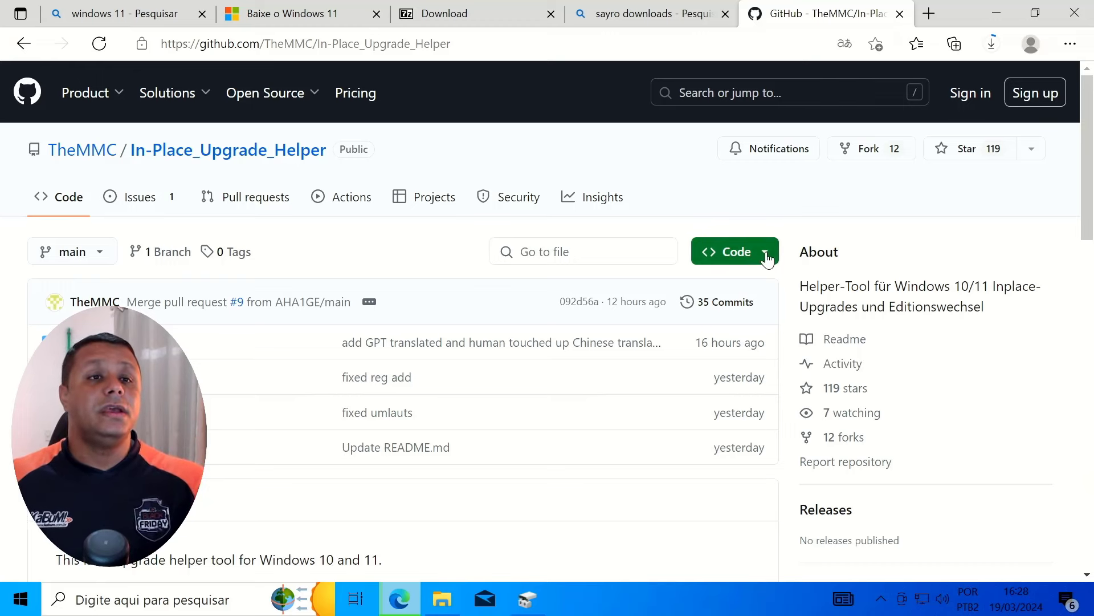
pyautogui.click(733, 259)
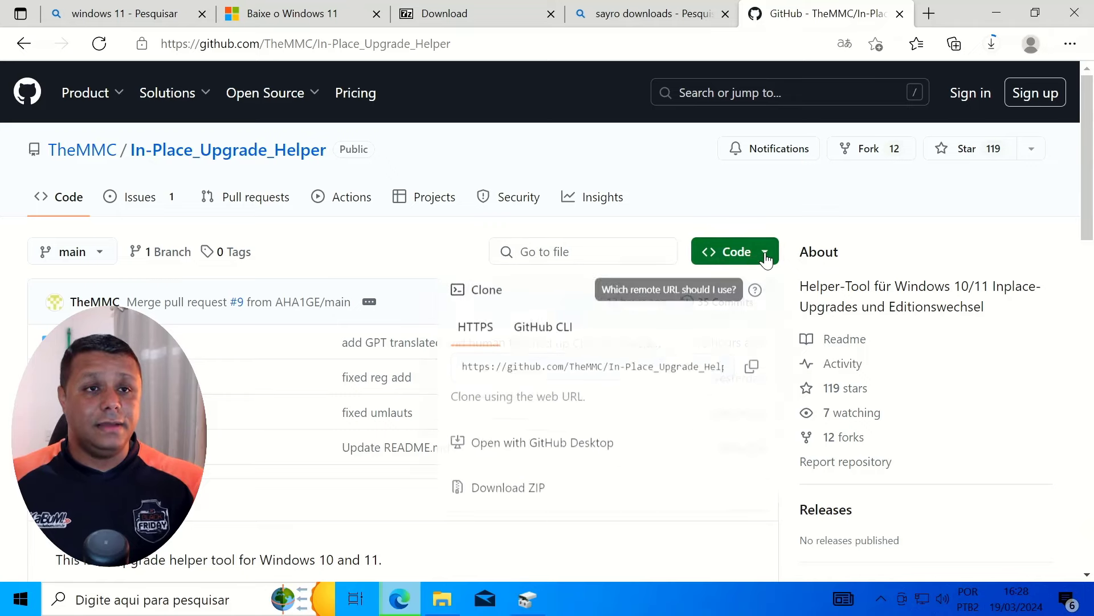
pyautogui.click(523, 488)
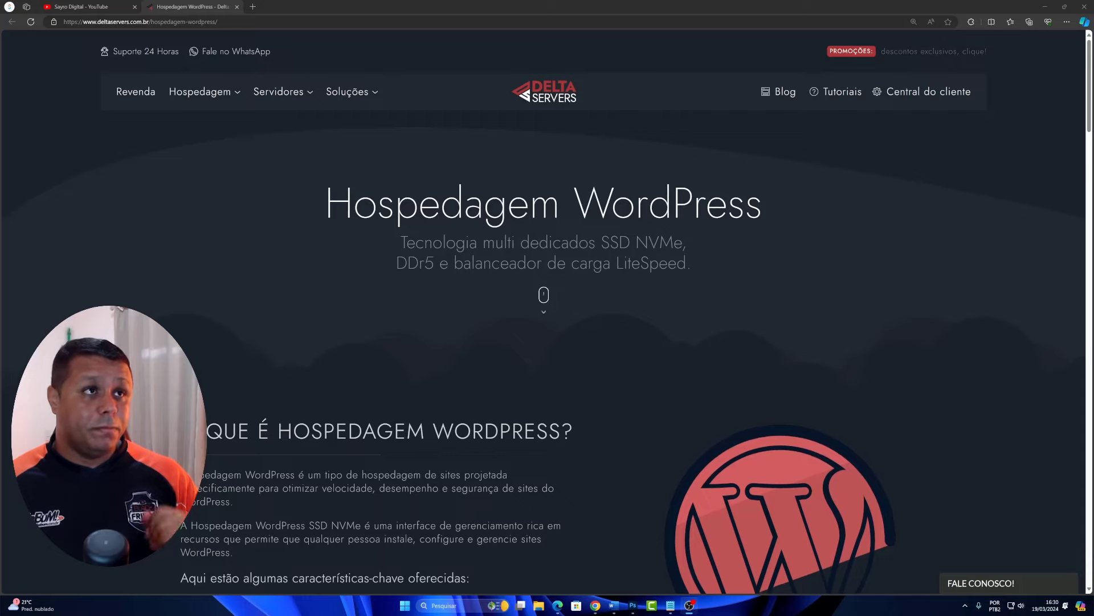
# Step: Close the WordPress hosting tab and look over the recent videos on the Sayro Digital YouTube channel
pyautogui.click(237, 7)
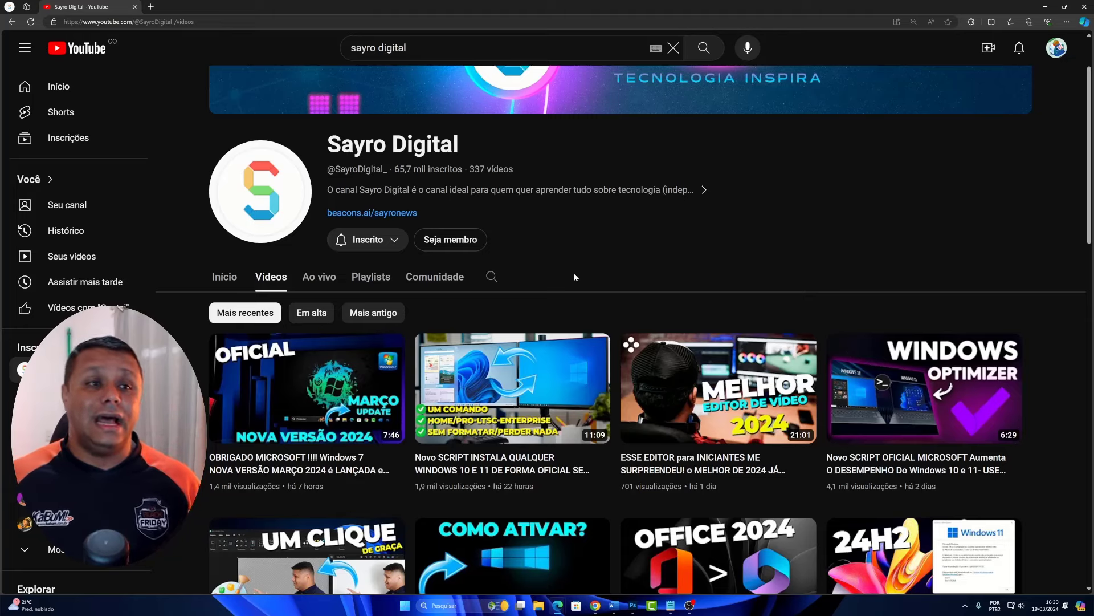
pyautogui.moveTo(521, 337)
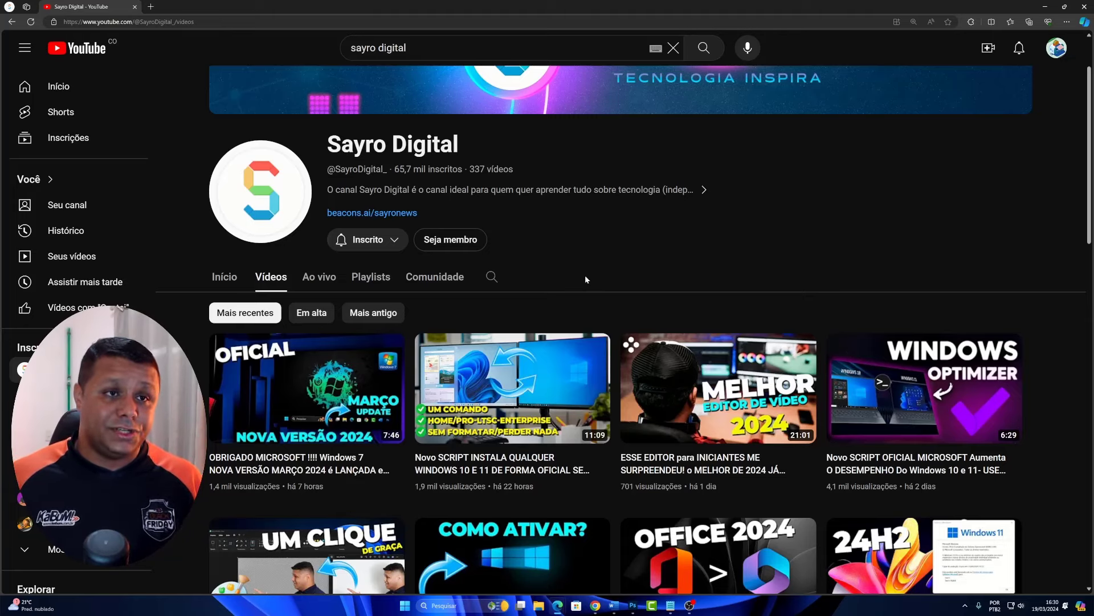
pyautogui.moveTo(524, 372)
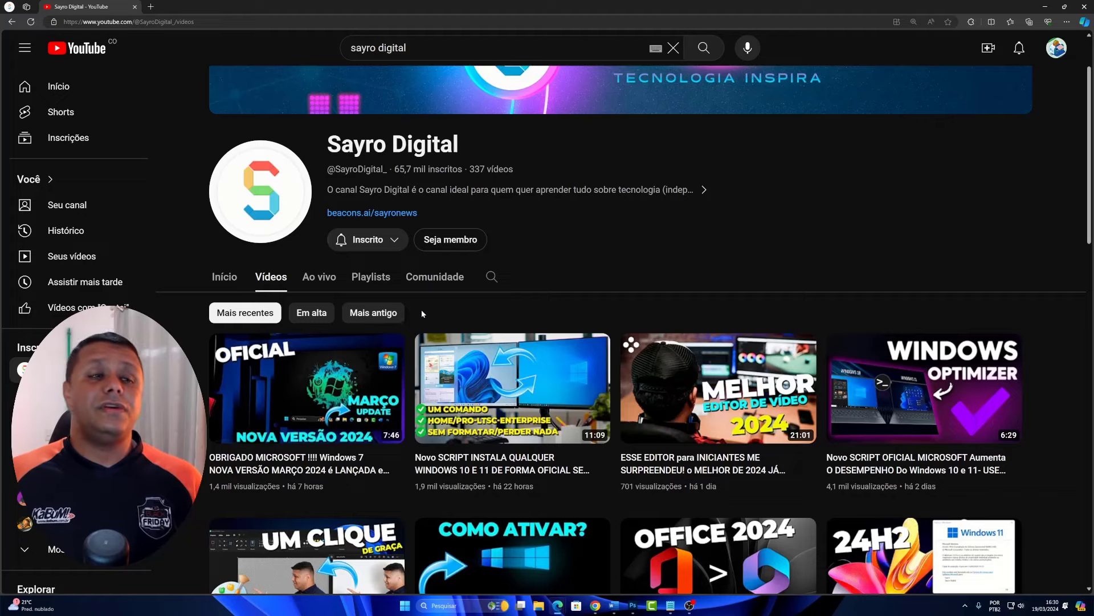
pyautogui.scroll(-2, 421, 311)
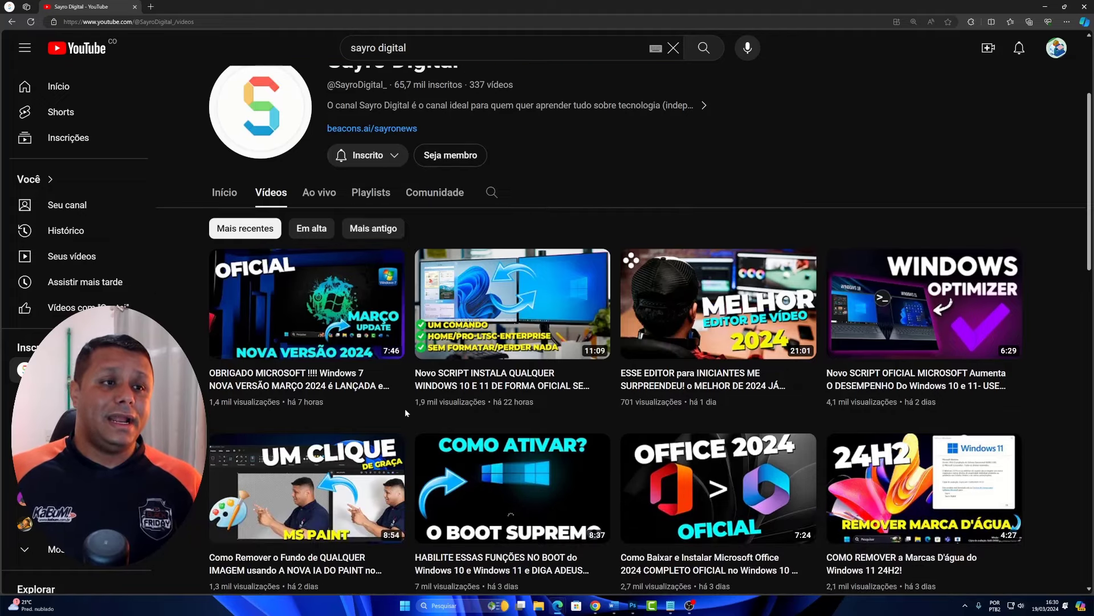
pyautogui.moveTo(298, 295)
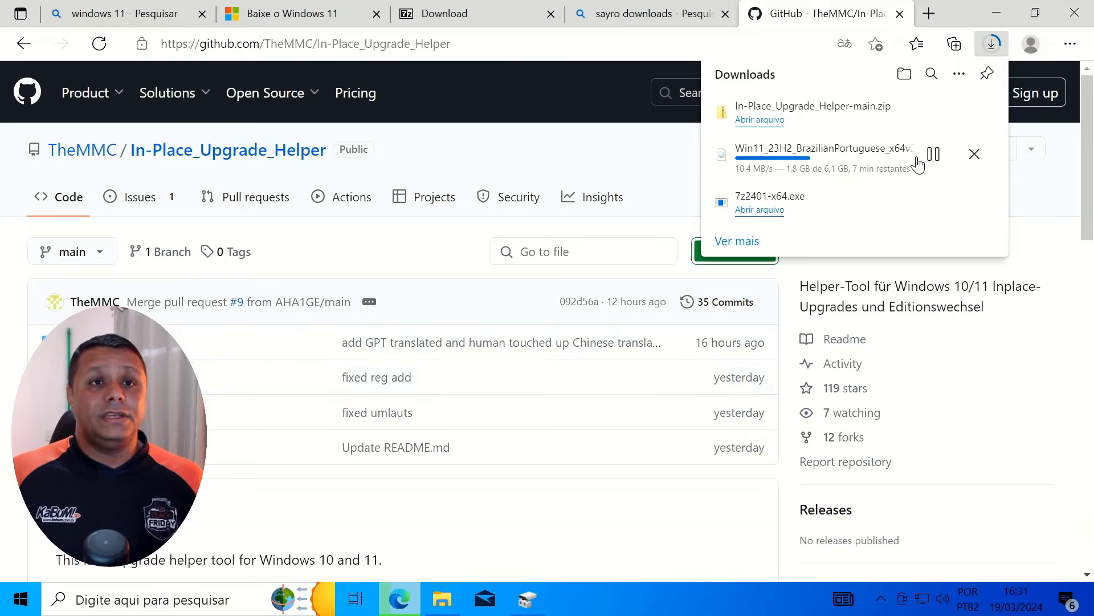
# Step: Extract the In-Place_Upgrade_Helper-main archive from the Downloads folder into its own In-Place_Upgrade_Helper-main folder
pyautogui.click(443, 599)
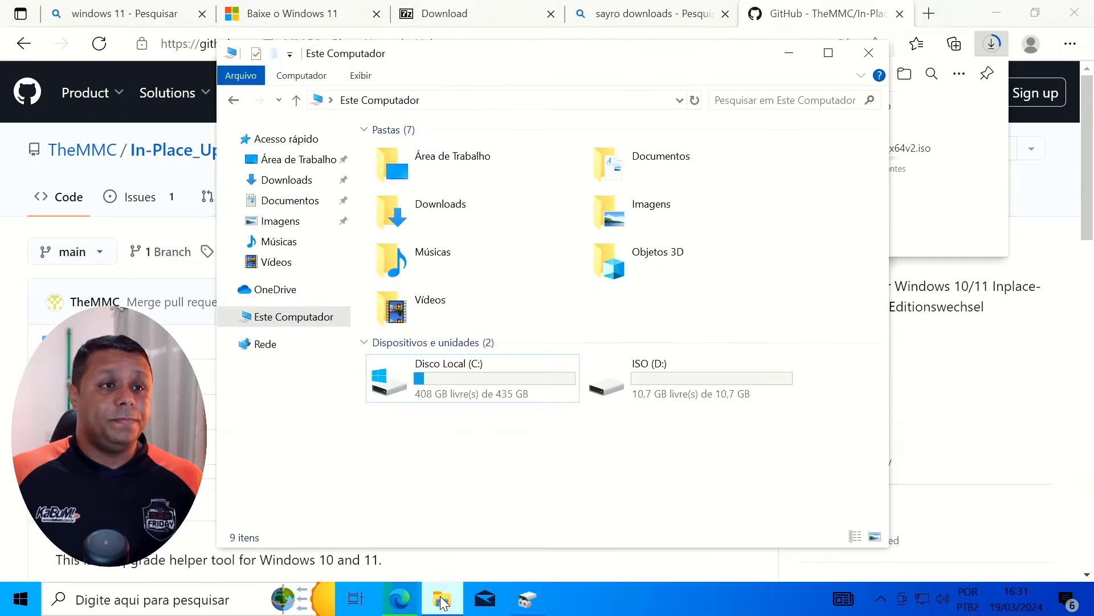
pyautogui.click(287, 180)
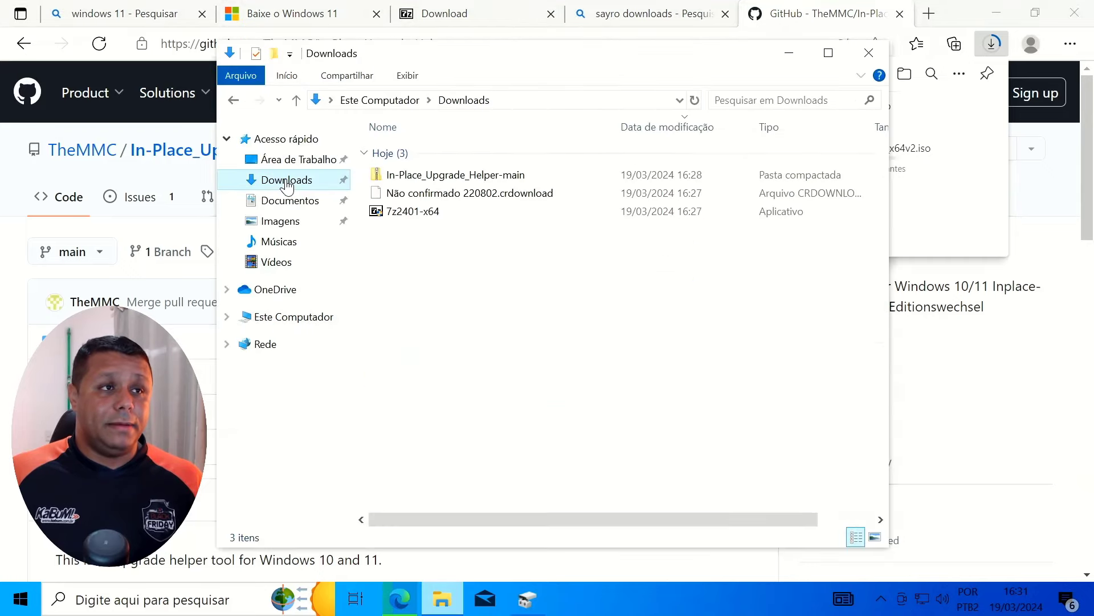
pyautogui.rightClick(418, 181)
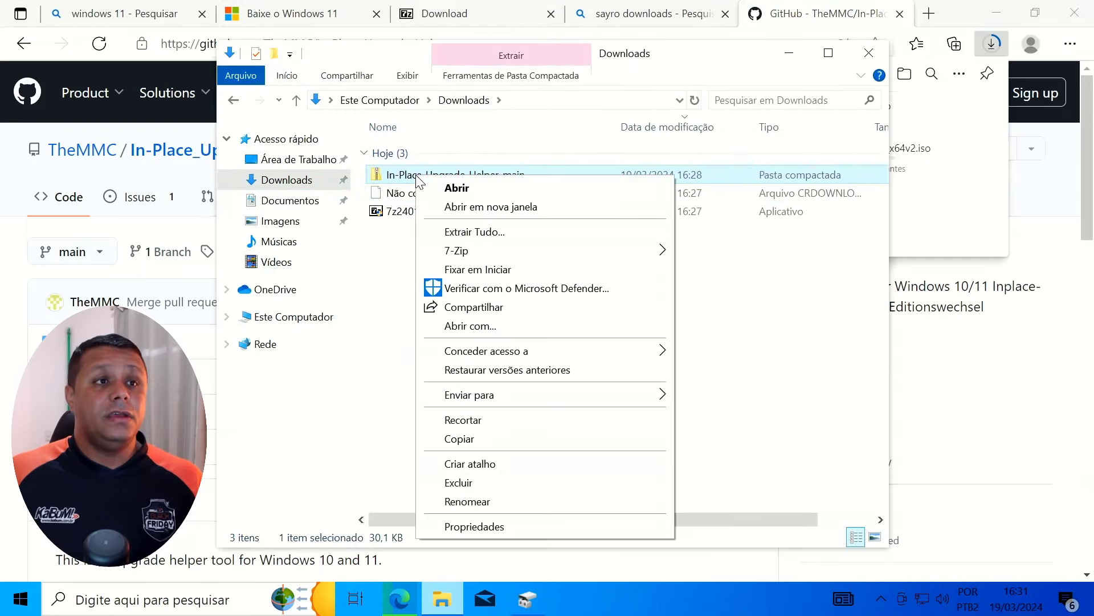
pyautogui.moveTo(472, 253)
pyautogui.click(478, 232)
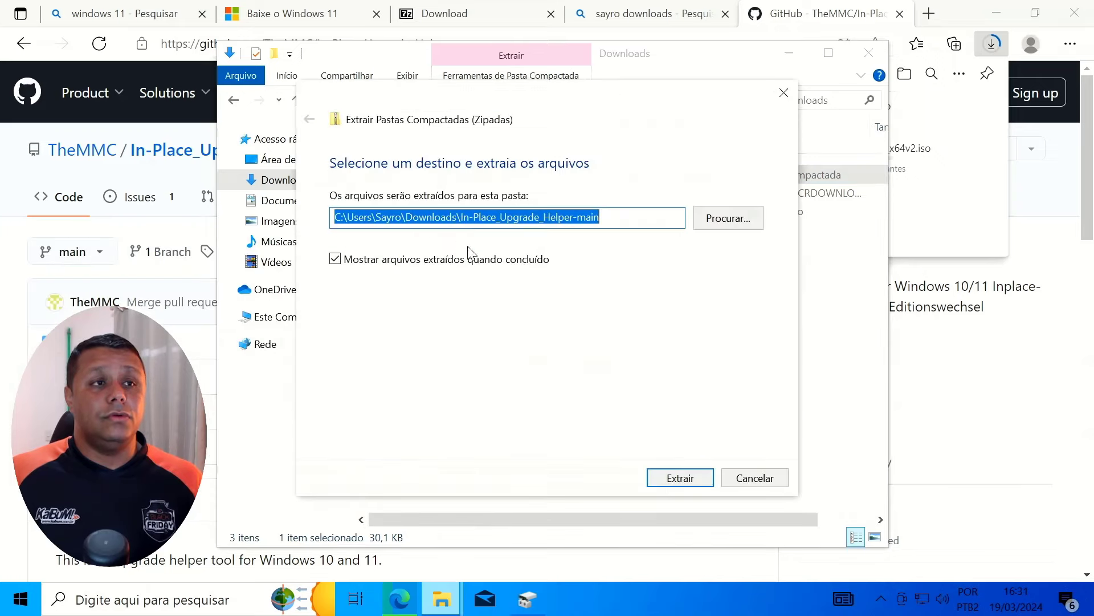
pyautogui.click(681, 477)
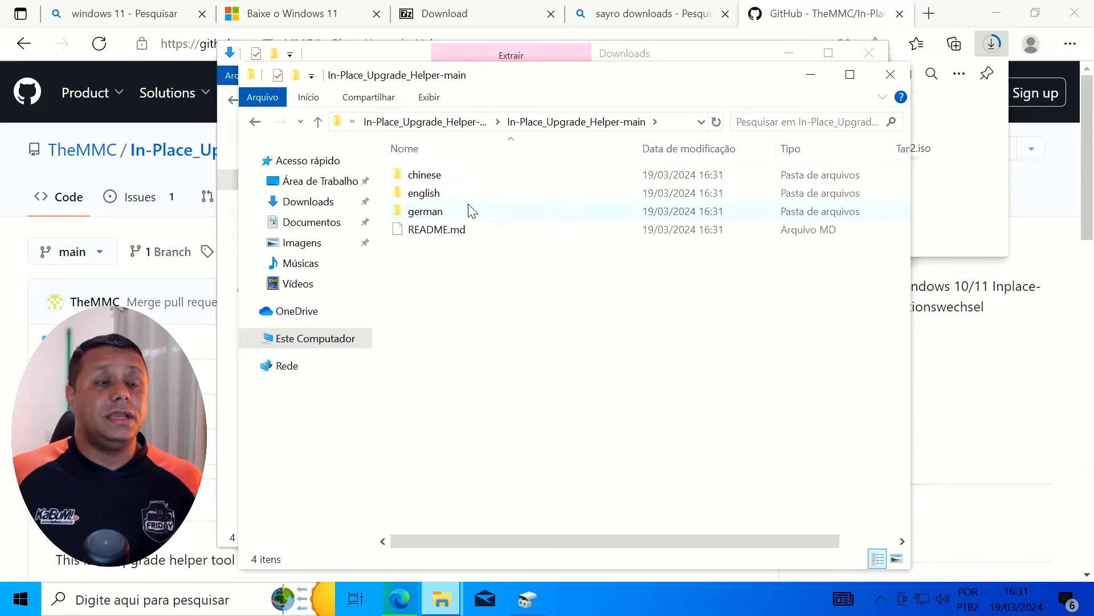
# Step: Examine the files in the extracted english folder and its [optional]sources subfolder, then close the folder window
pyautogui.click(440, 195)
pyautogui.doubleClick(439, 195)
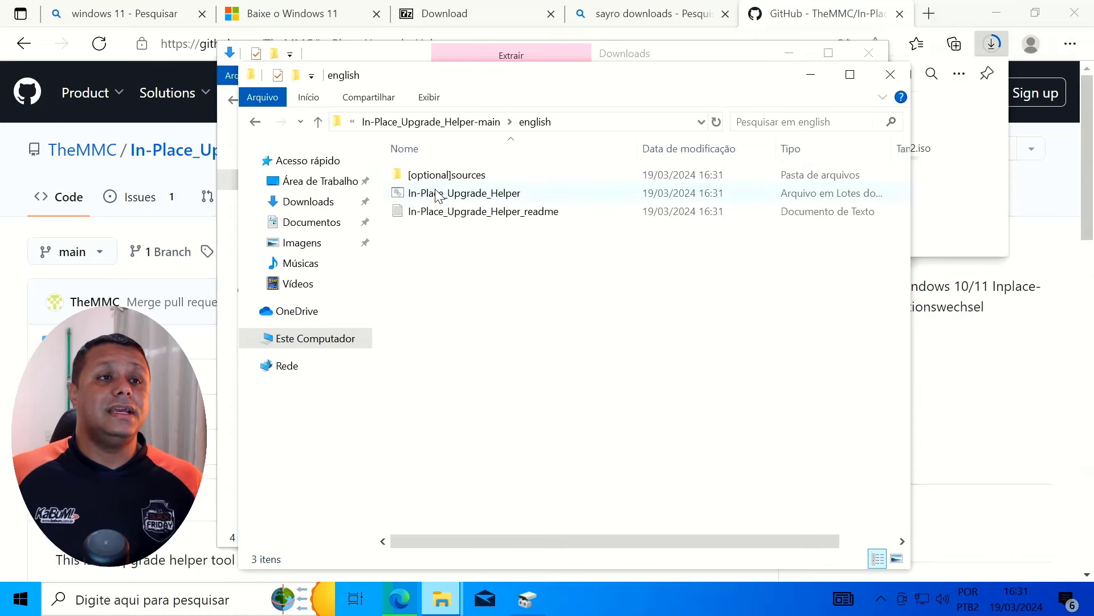
pyautogui.moveTo(545, 293); pyautogui.dragTo(429, 179)
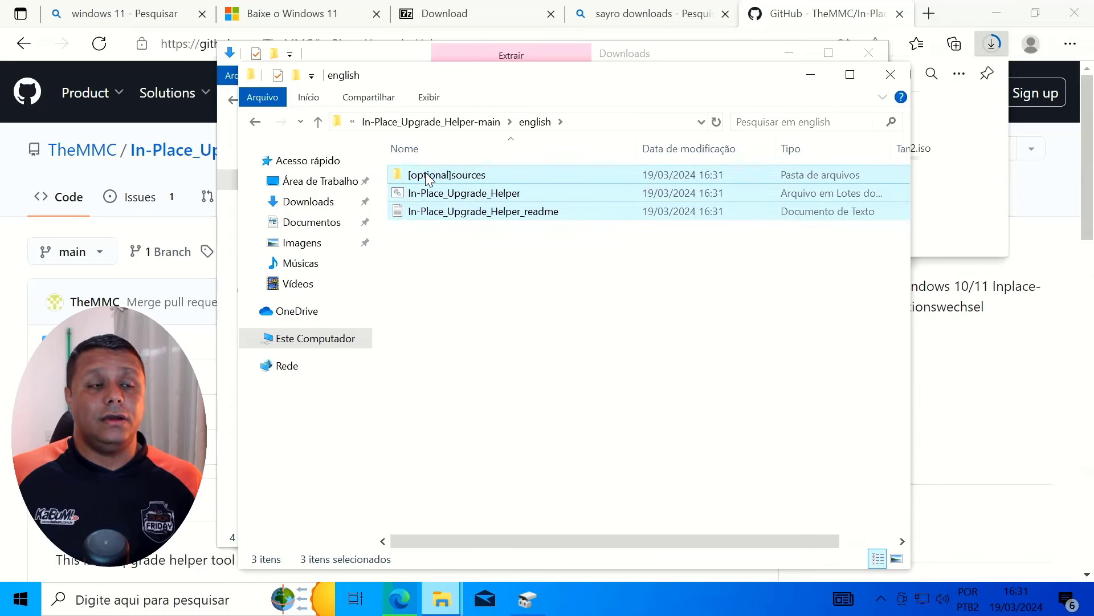
pyautogui.click(576, 314)
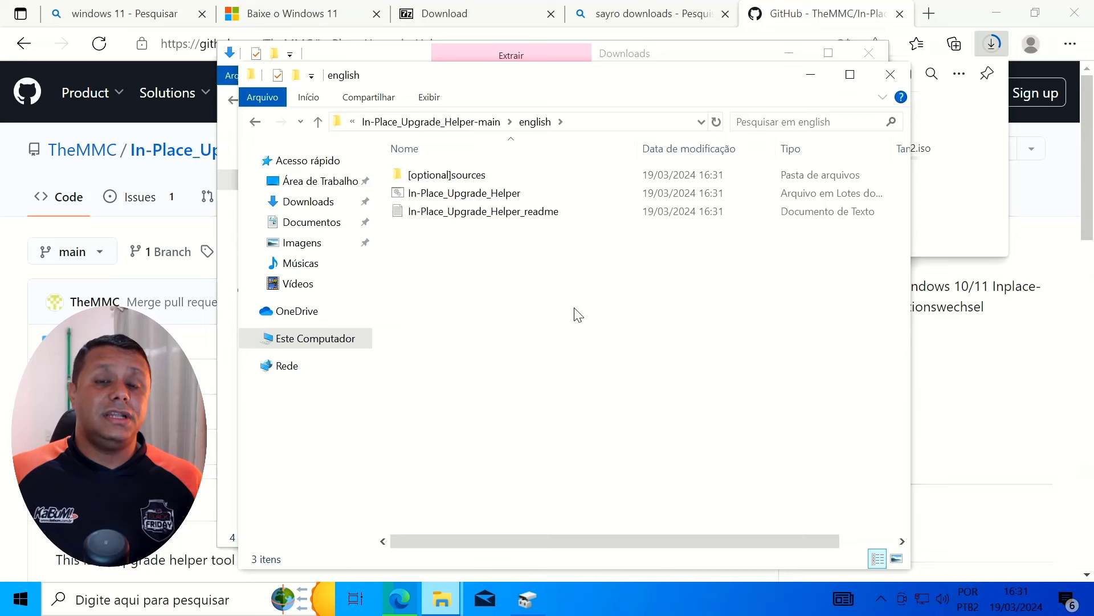
pyautogui.click(444, 180)
pyautogui.doubleClick(454, 183)
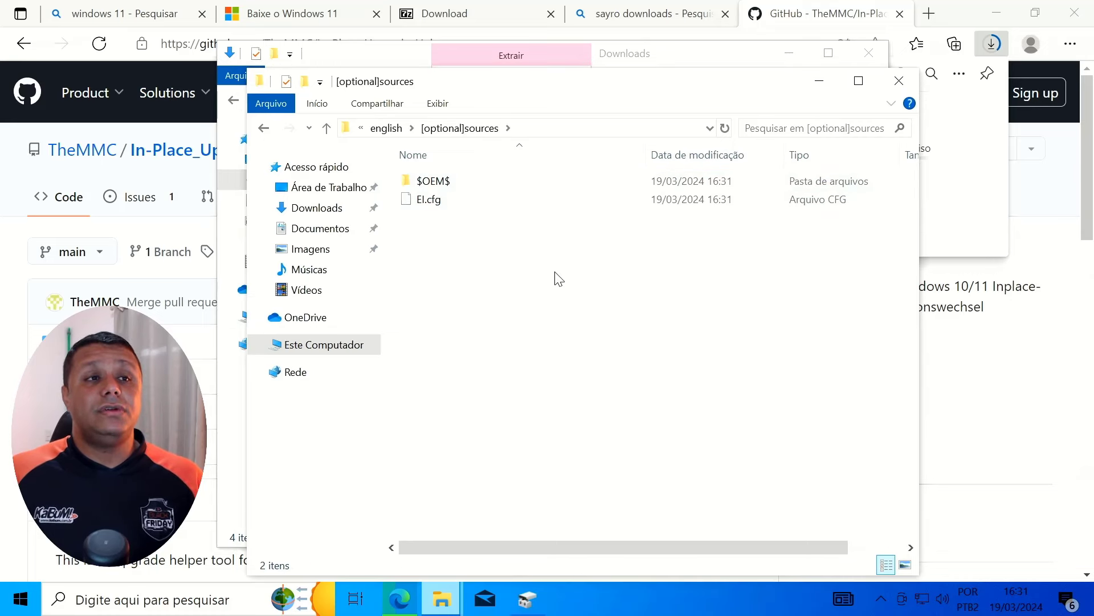
pyautogui.moveTo(557, 276); pyautogui.dragTo(428, 171)
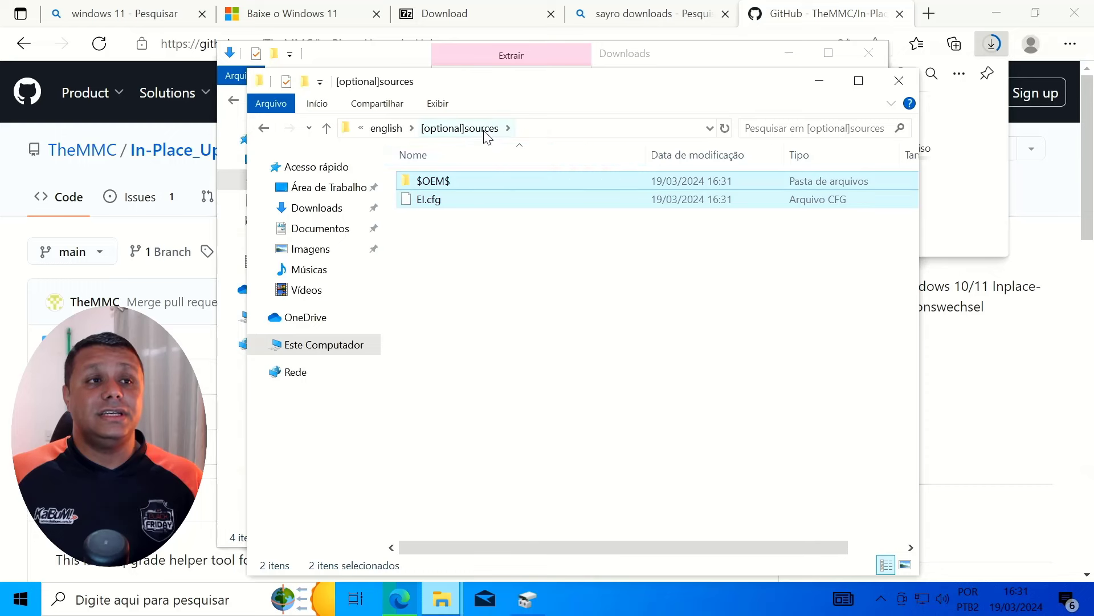
pyautogui.click(553, 311)
pyautogui.moveTo(557, 303); pyautogui.dragTo(428, 175)
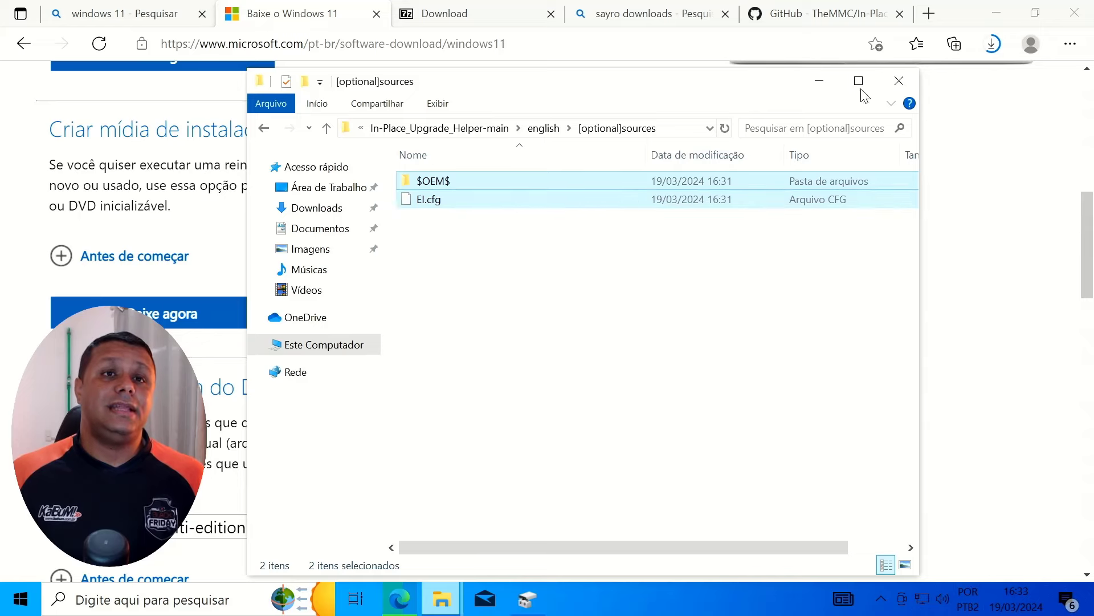
pyautogui.click(898, 80)
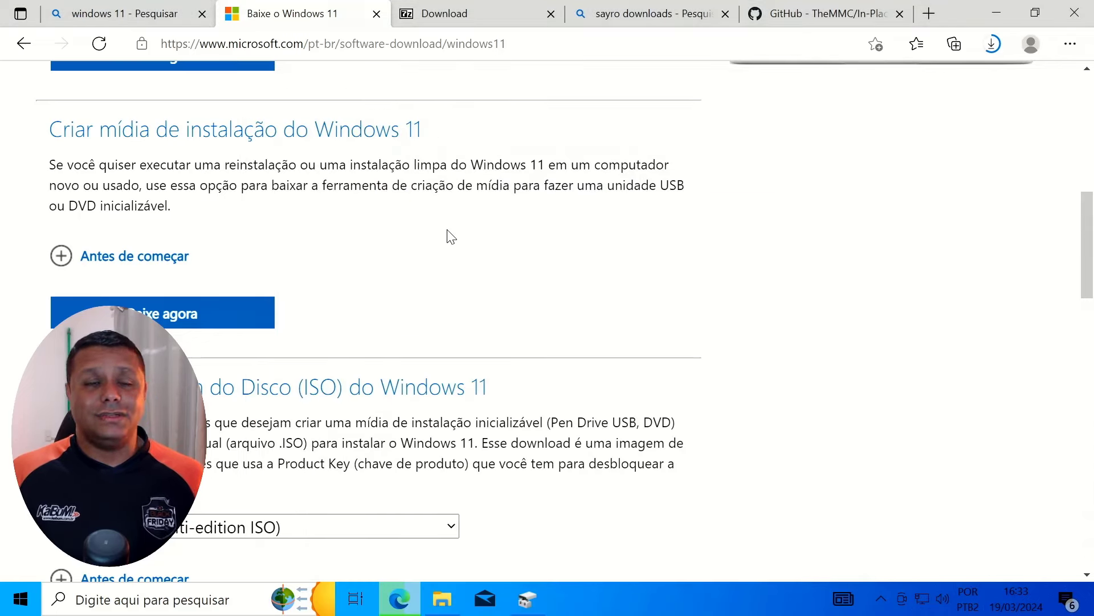
# Step: Review the Windows 11 Installation Assistant section and download the Media Creation Tool from the installation media section
pyautogui.scroll(-1, 447, 237)
pyautogui.scroll(6, 447, 236)
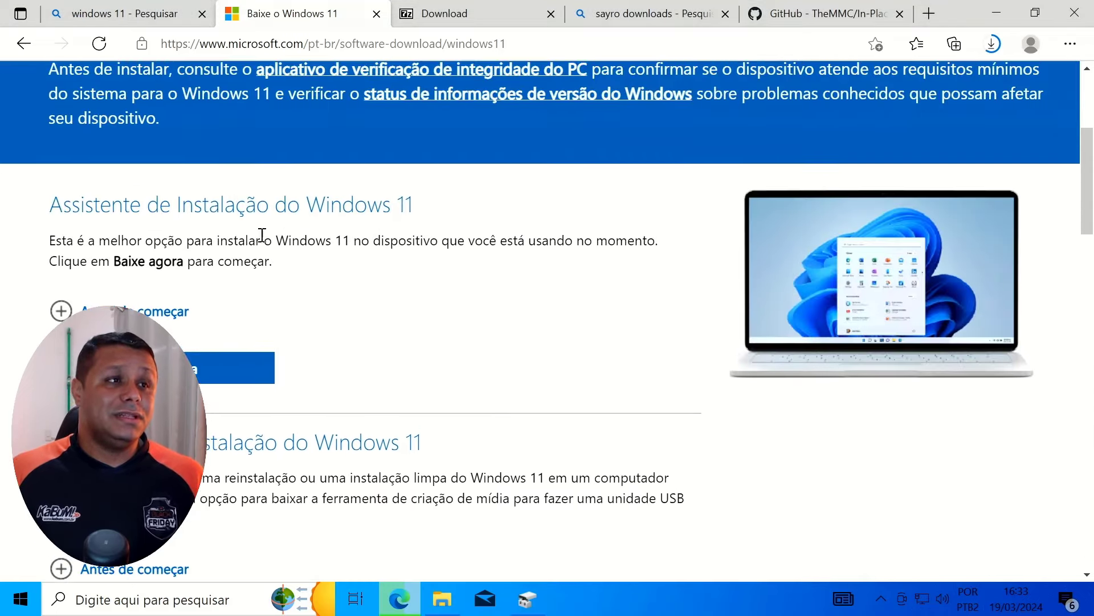
pyautogui.moveTo(194, 204); pyautogui.dragTo(344, 234)
pyautogui.click(432, 298)
pyautogui.scroll(-10, 437, 294)
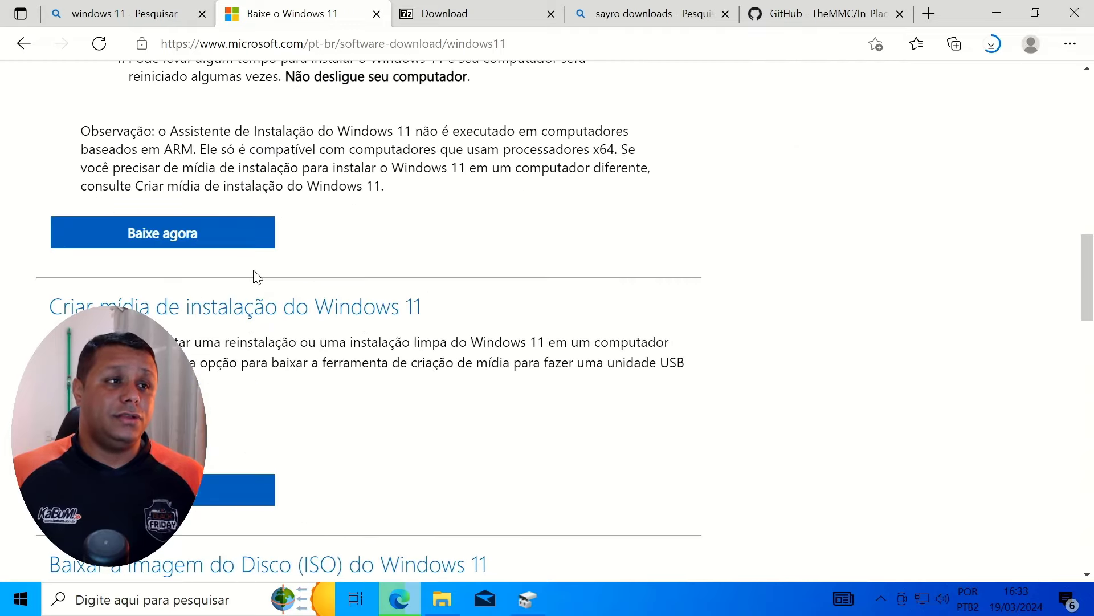
pyautogui.scroll(-4, 257, 277)
pyautogui.click(254, 253)
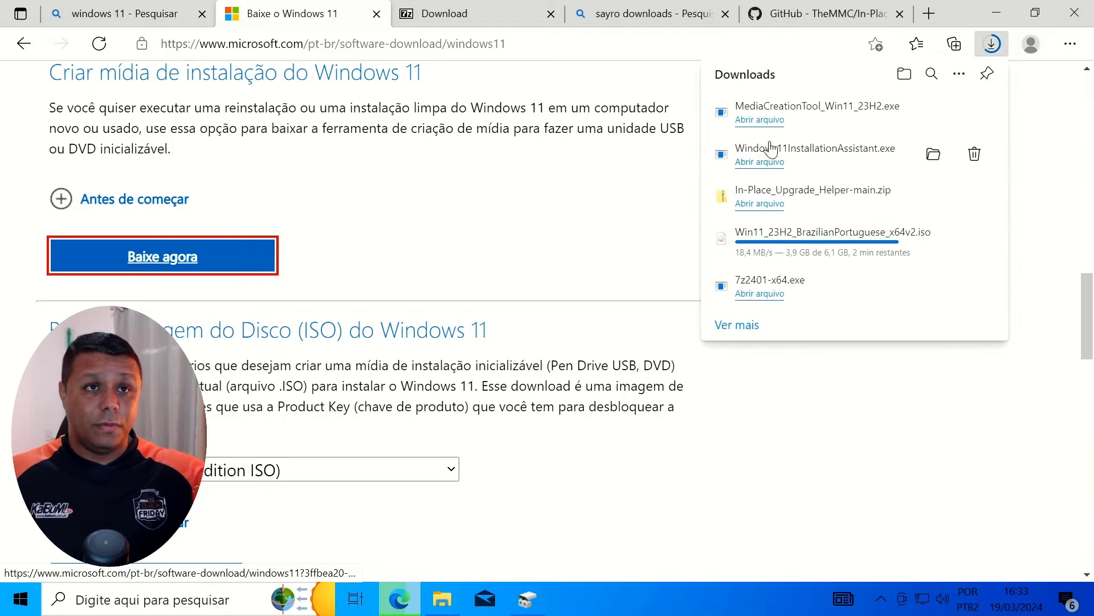
# Step: Show the downloaded MediaCreationTool_Win11_23H2 in its folder, run it and allow it to make changes to the device
pyautogui.moveTo(900, 113)
pyautogui.click(936, 116)
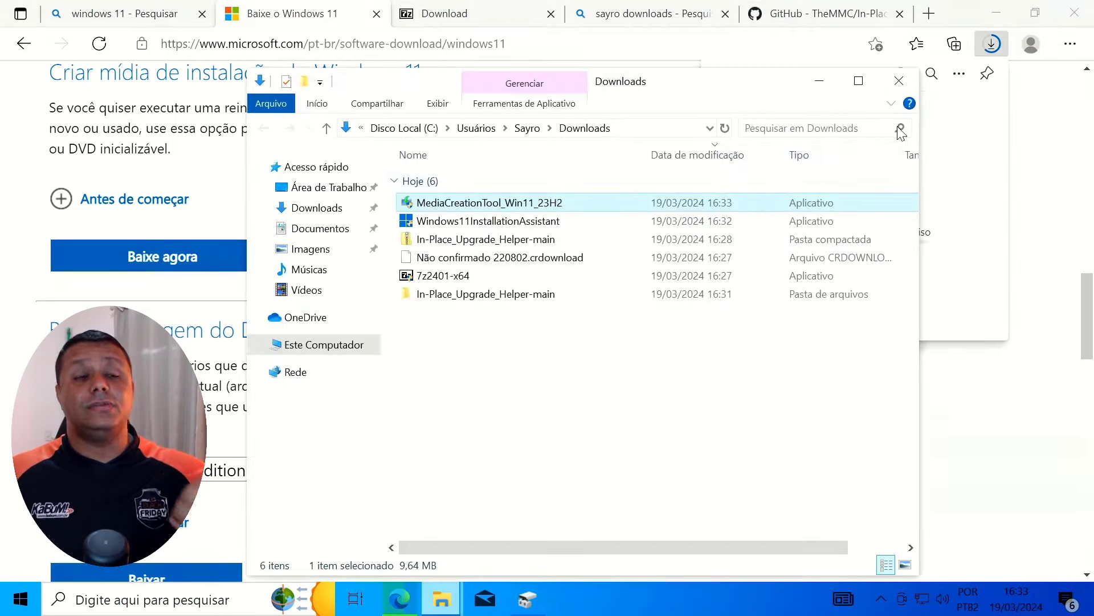
pyautogui.doubleClick(541, 206)
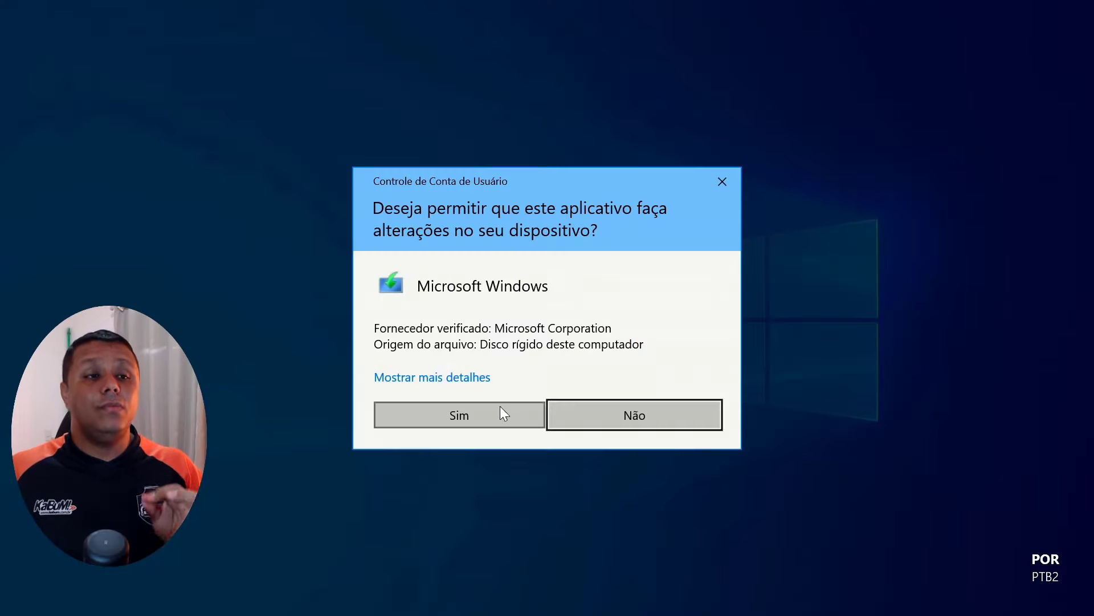
pyautogui.click(502, 412)
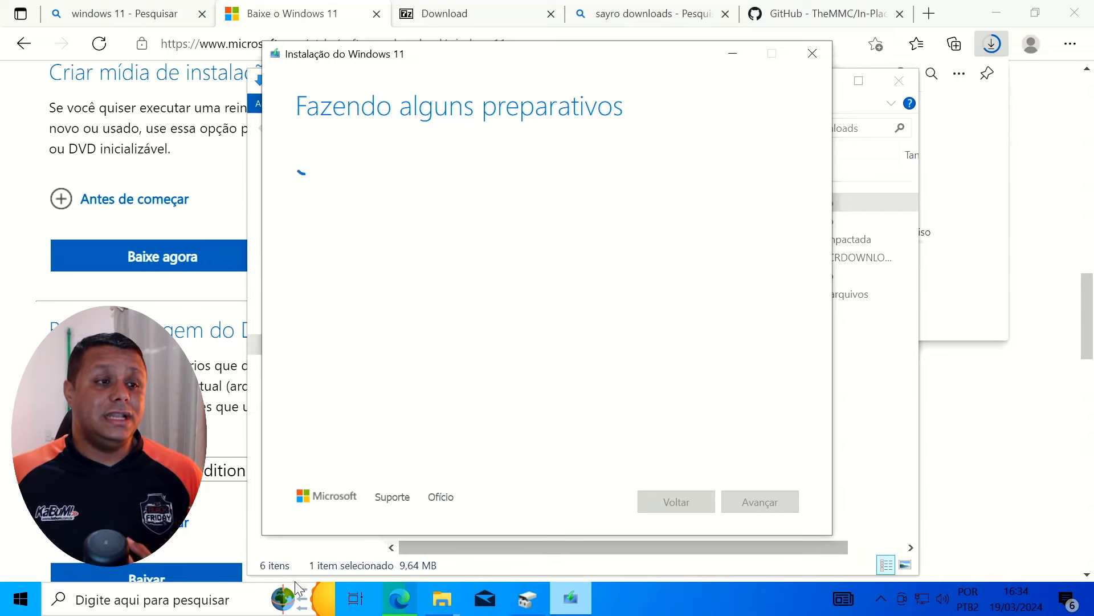
# Step: Run winver to check the installed Windows edition and version
pyautogui.rightClick(10, 602)
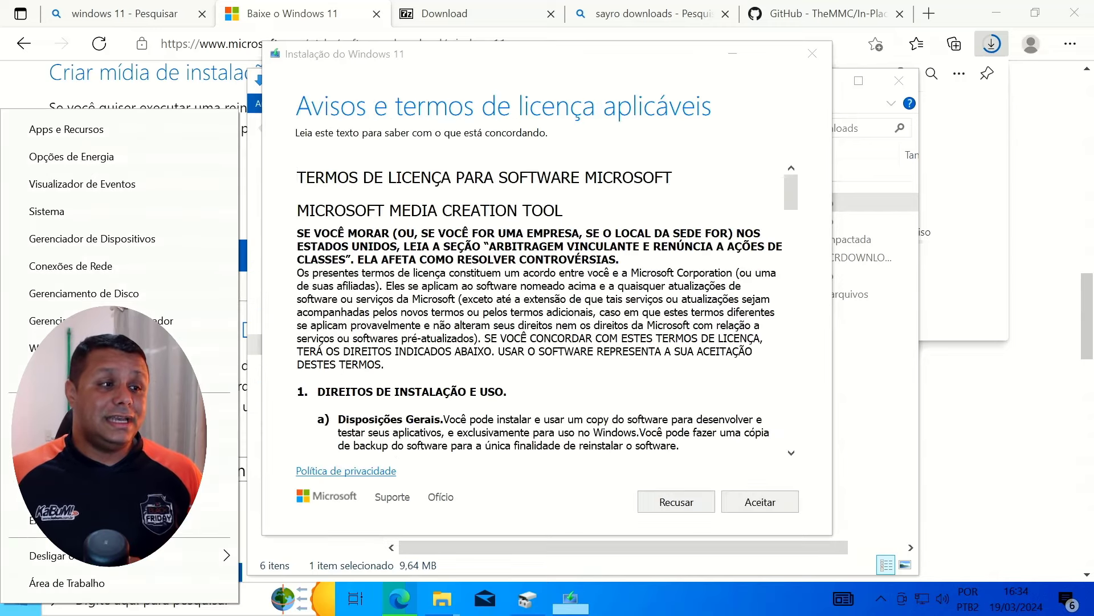
pyautogui.click(30, 524)
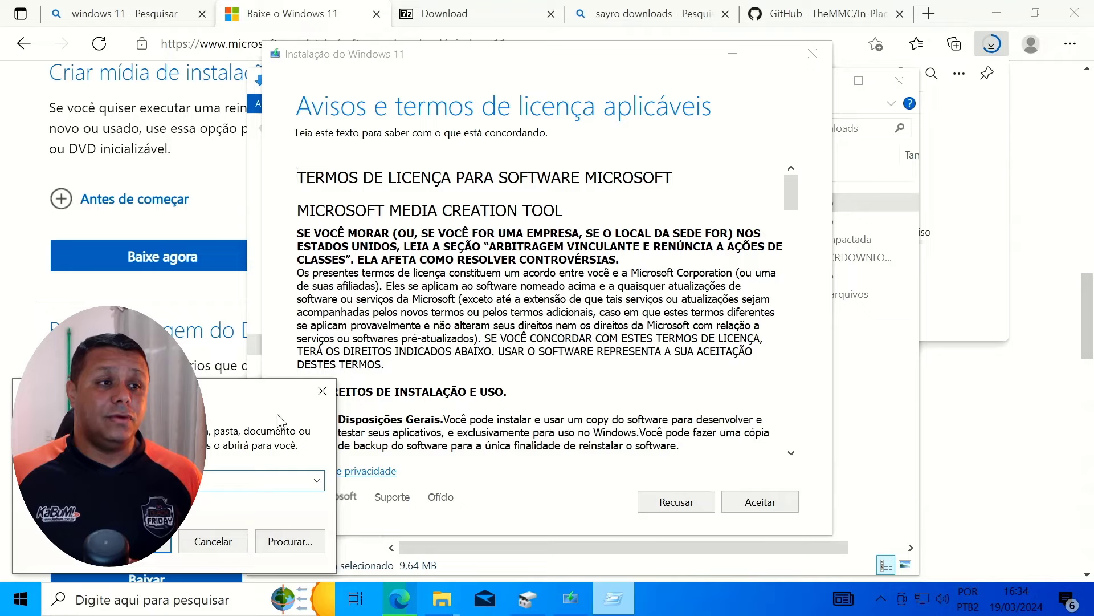
pyautogui.moveTo(274, 393); pyautogui.dragTo(668, 151)
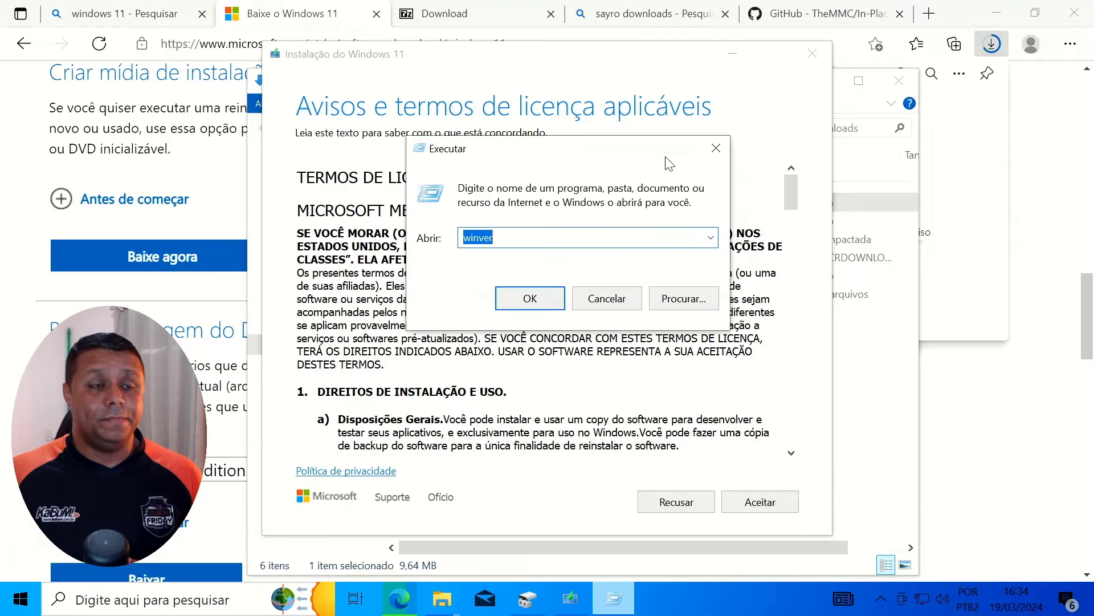
pyautogui.click(530, 299)
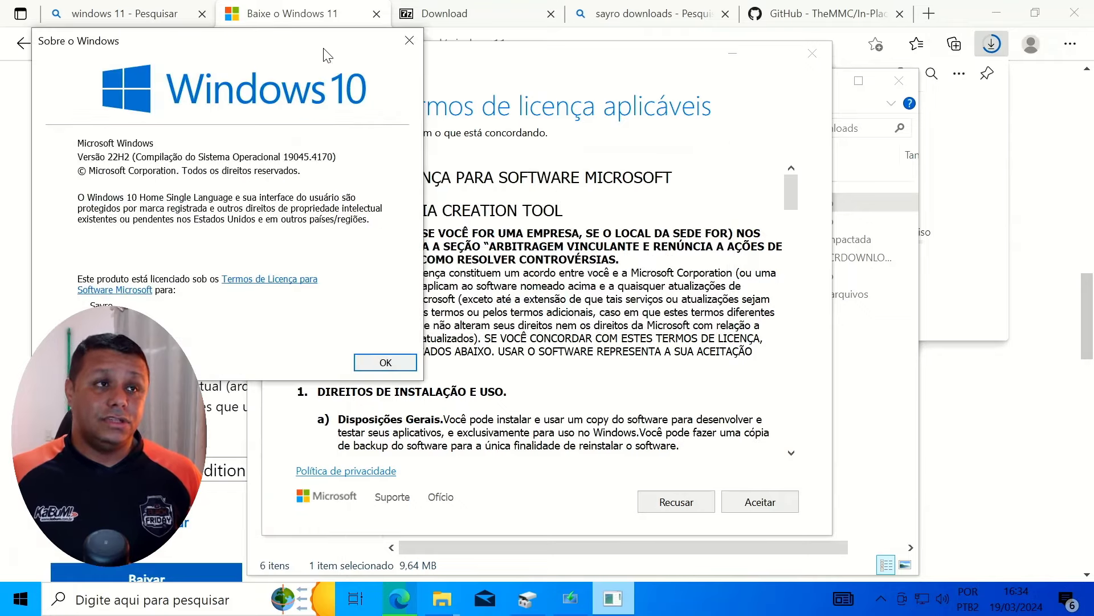
# Step: Accept the Media Creation Tool licence terms and arrange the About Windows window beside the Windows 11 setup window for comparison
pyautogui.moveTo(326, 55); pyautogui.dragTo(561, 62)
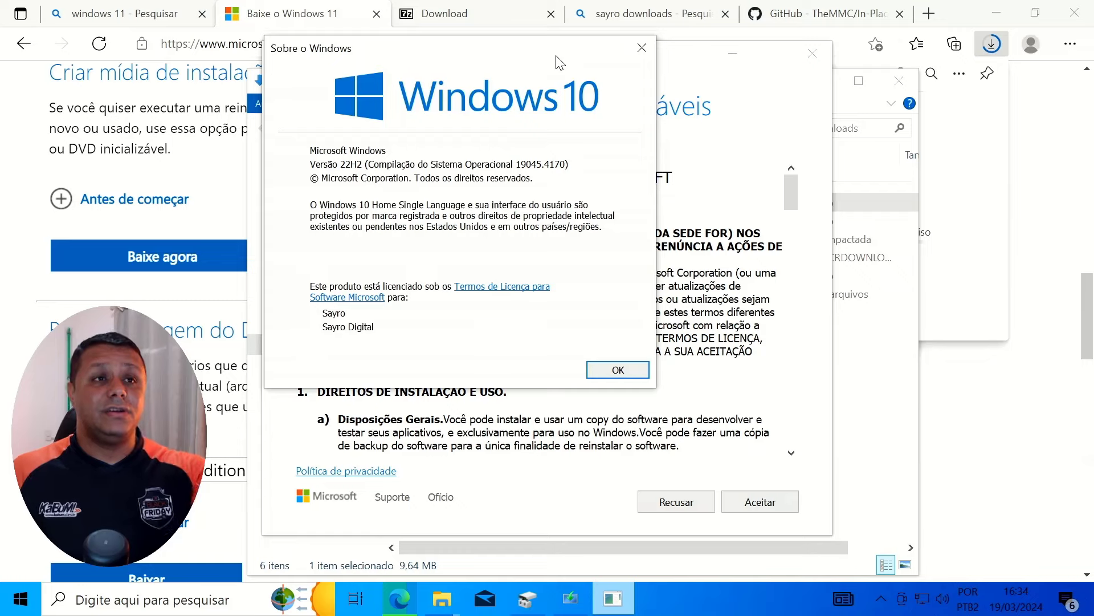
pyautogui.moveTo(561, 62); pyautogui.dragTo(858, 87)
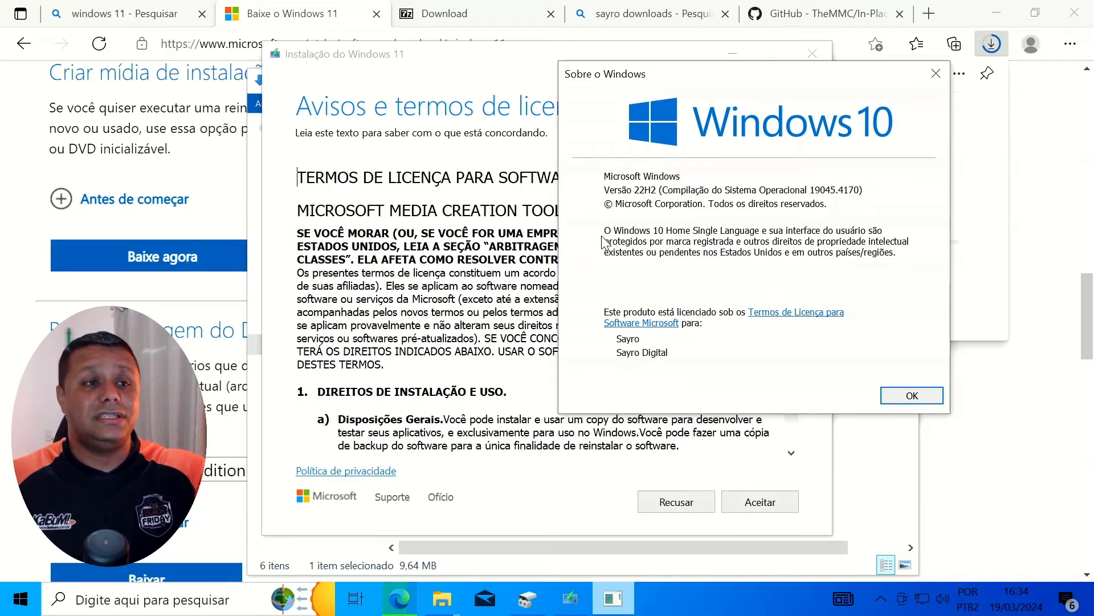
pyautogui.click(759, 500)
pyautogui.click(884, 260)
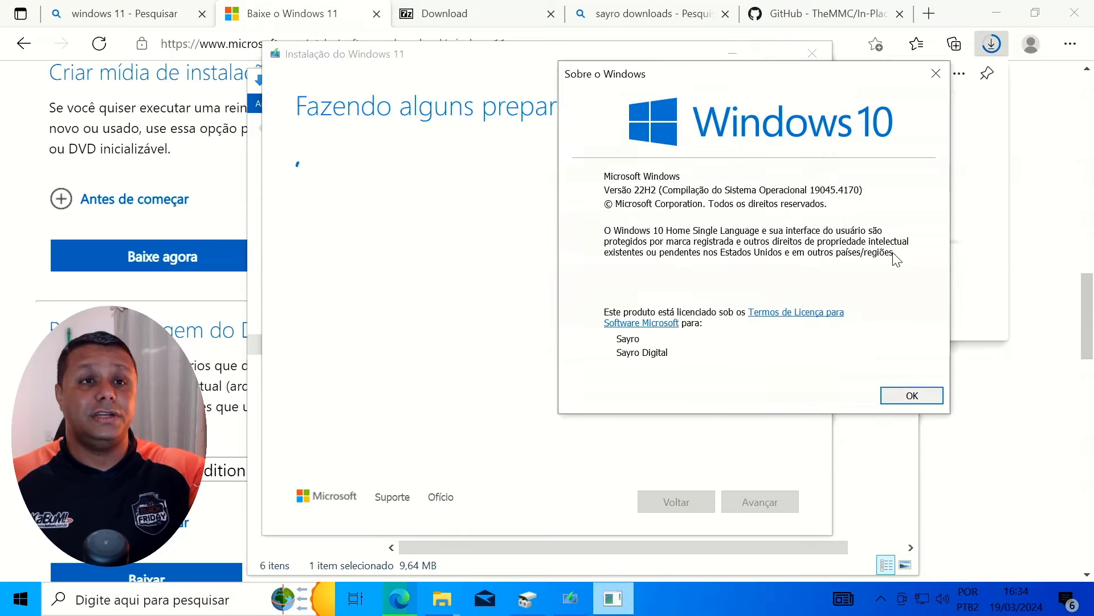
pyautogui.moveTo(453, 56); pyautogui.dragTo(323, 42)
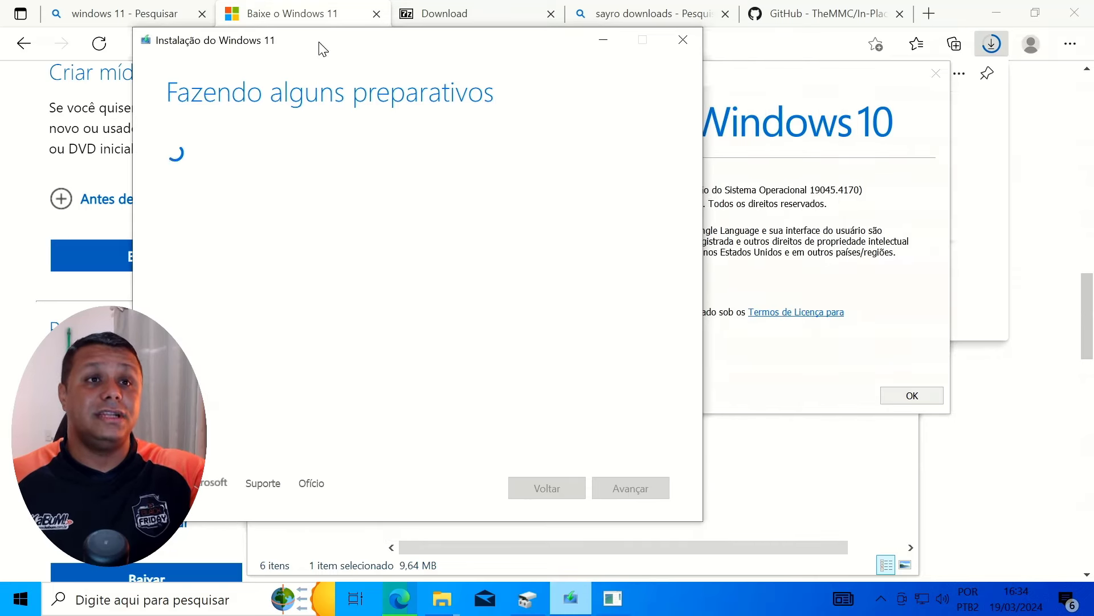
pyautogui.click(819, 180)
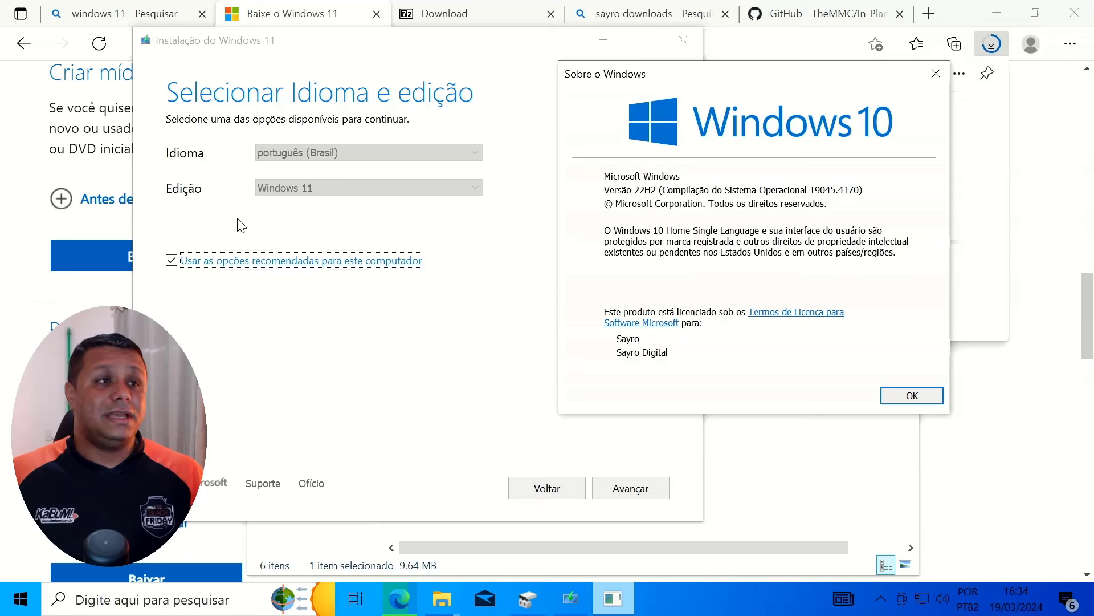
# Step: Compare the offered edition with the installed one and continue with the recommended language and edition, português (Brasil) and Windows 11
pyautogui.click(199, 211)
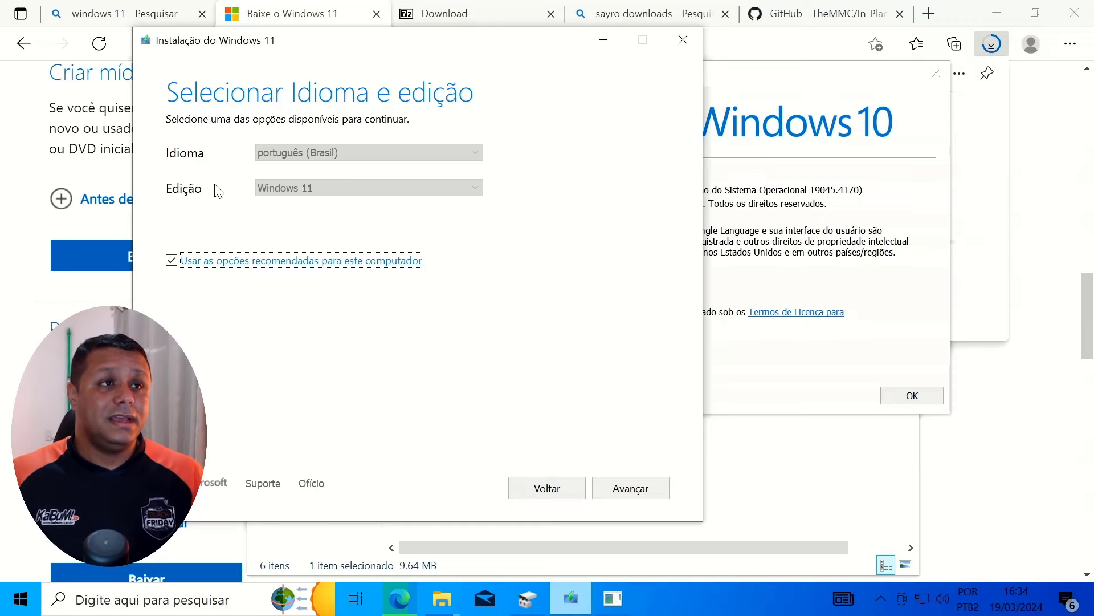
pyautogui.click(399, 598)
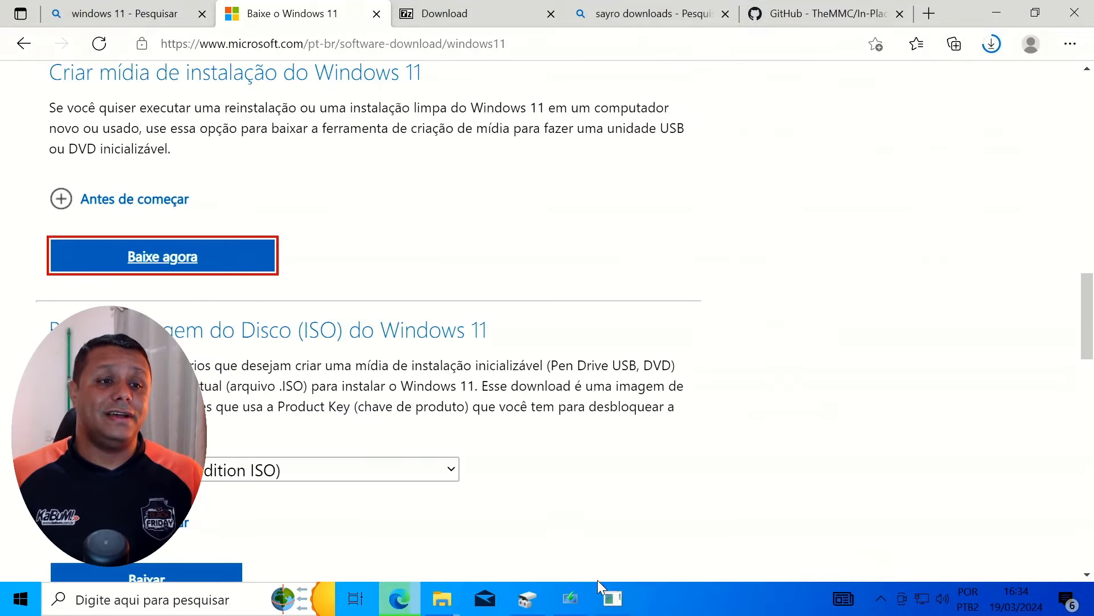
pyautogui.click(612, 597)
pyautogui.click(570, 598)
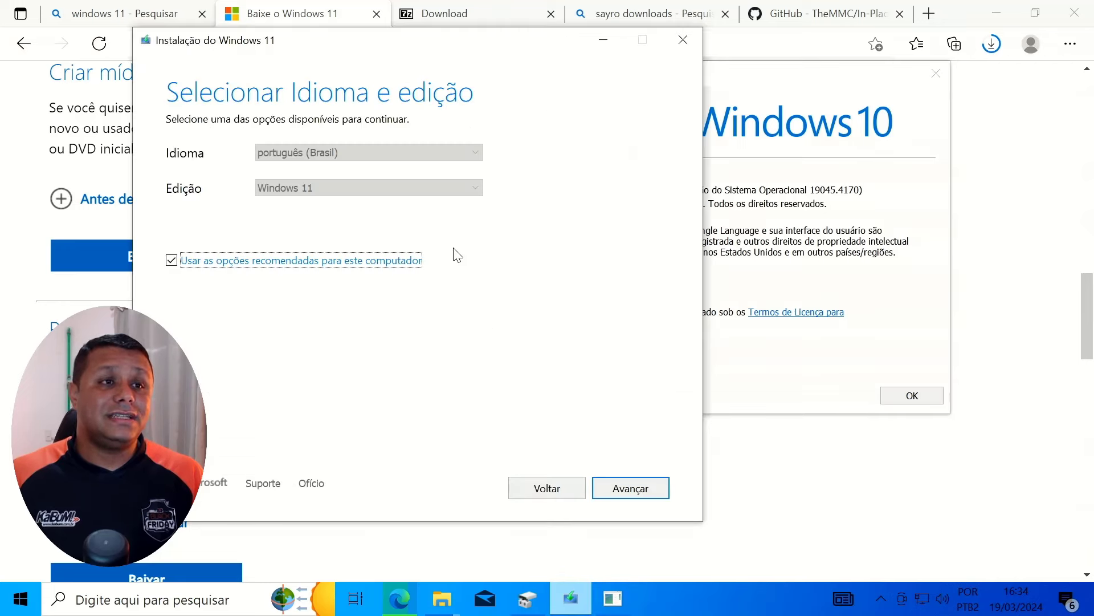
pyautogui.moveTo(510, 46); pyautogui.dragTo(639, 52)
pyautogui.click(770, 493)
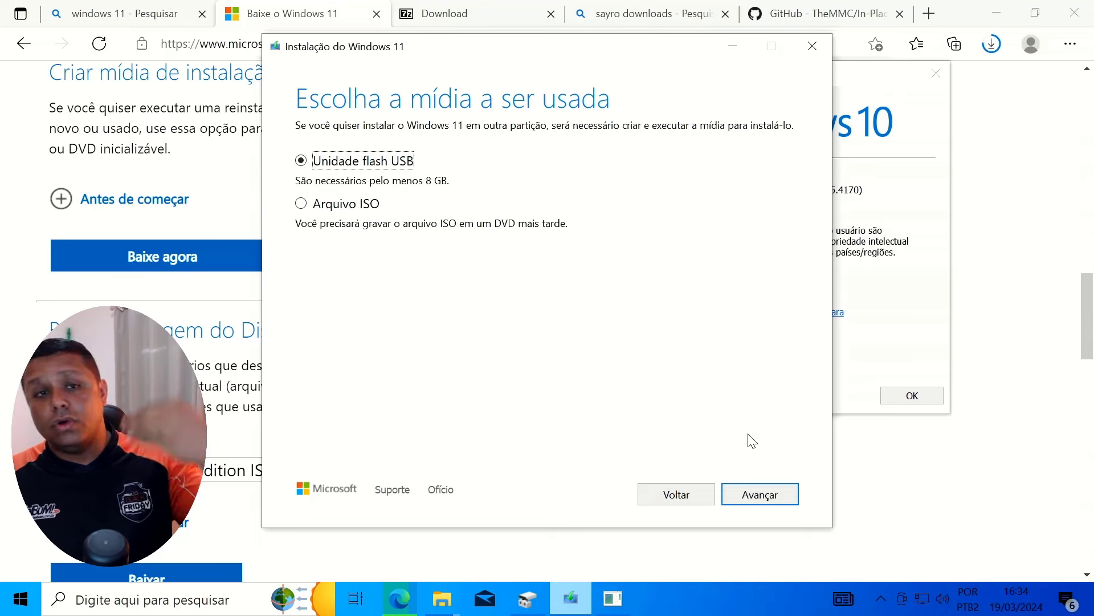
# Step: Exit the Windows 11 setup at the media choice, confirming the cancellation, and close the About Windows window
pyautogui.click(912, 243)
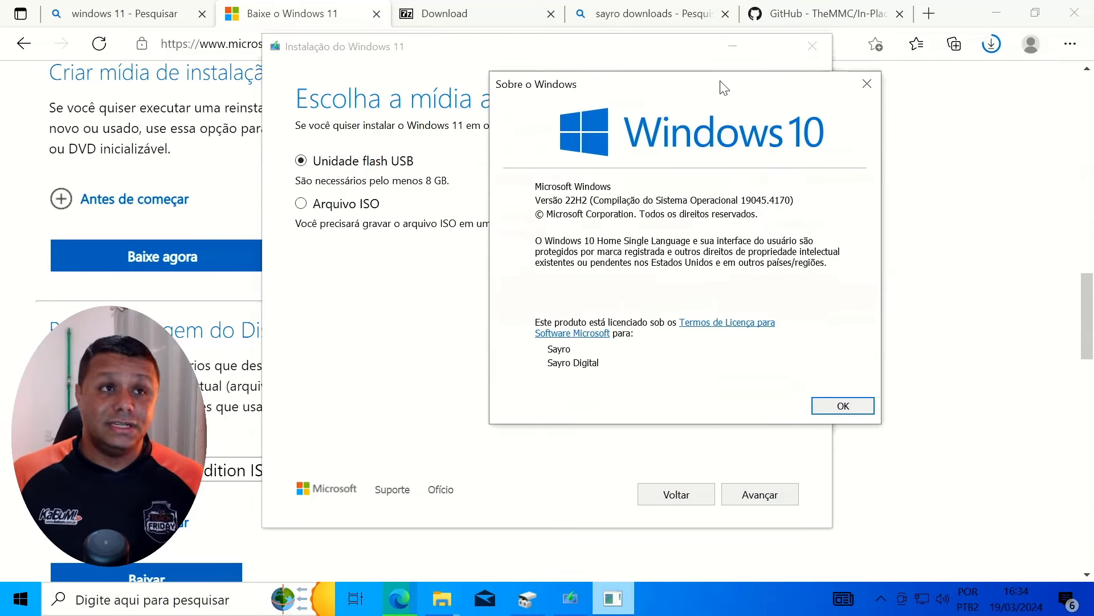
pyautogui.moveTo(804, 87); pyautogui.dragTo(653, 88)
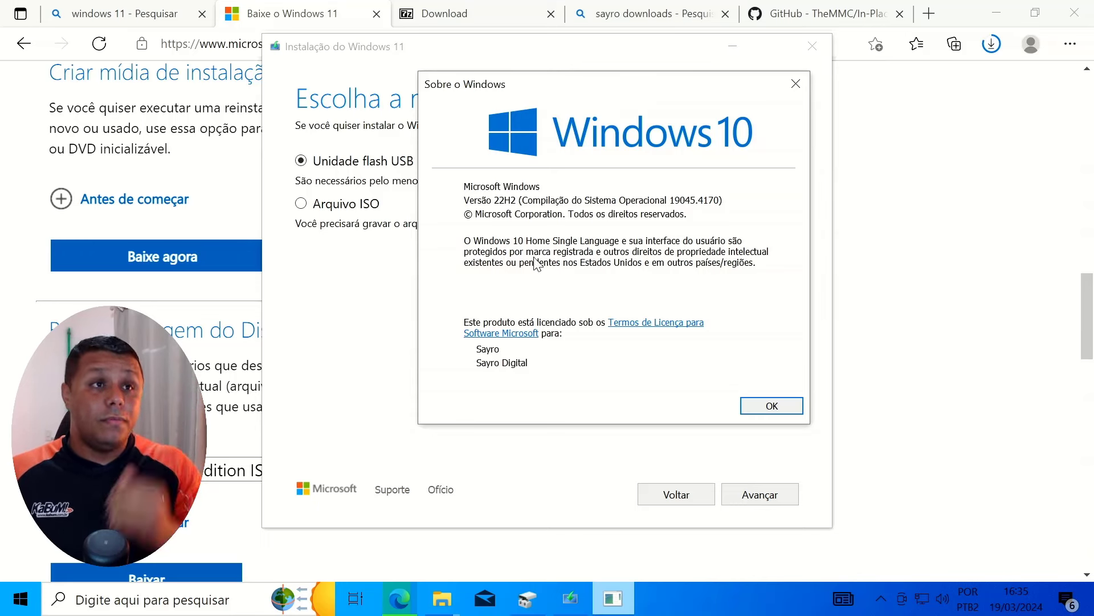
pyautogui.click(520, 59)
pyautogui.moveTo(455, 56); pyautogui.dragTo(547, 98)
pyautogui.click(900, 80)
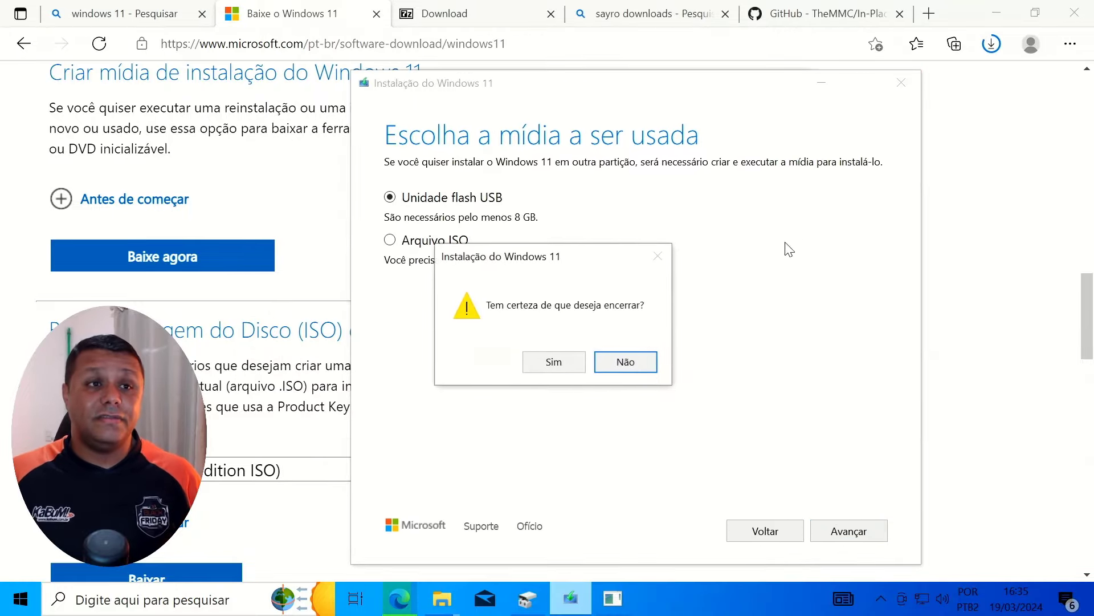
pyautogui.click(546, 364)
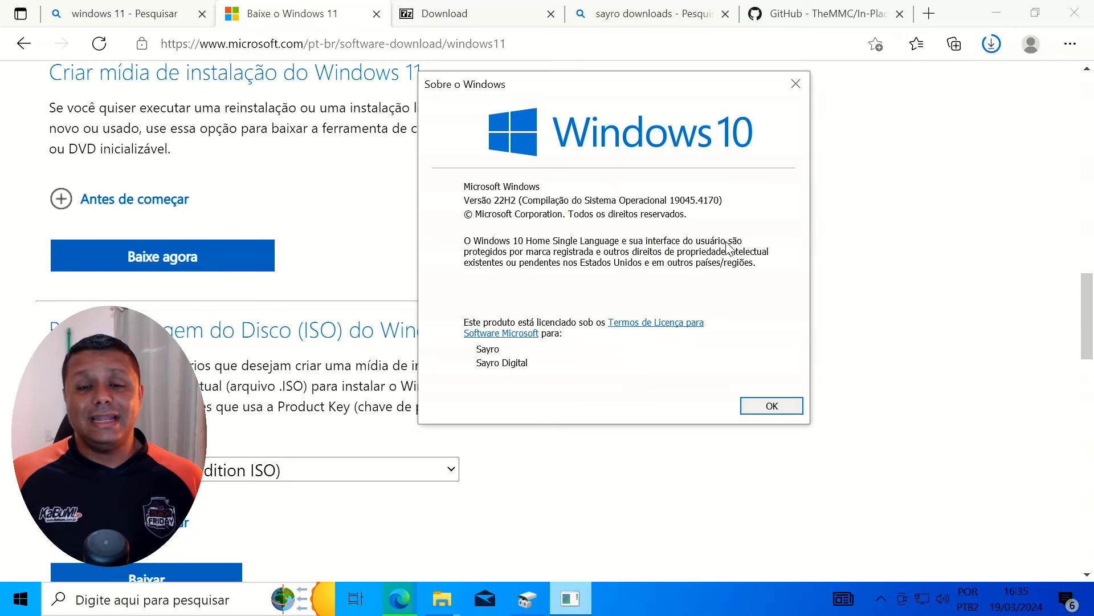
pyautogui.click(796, 84)
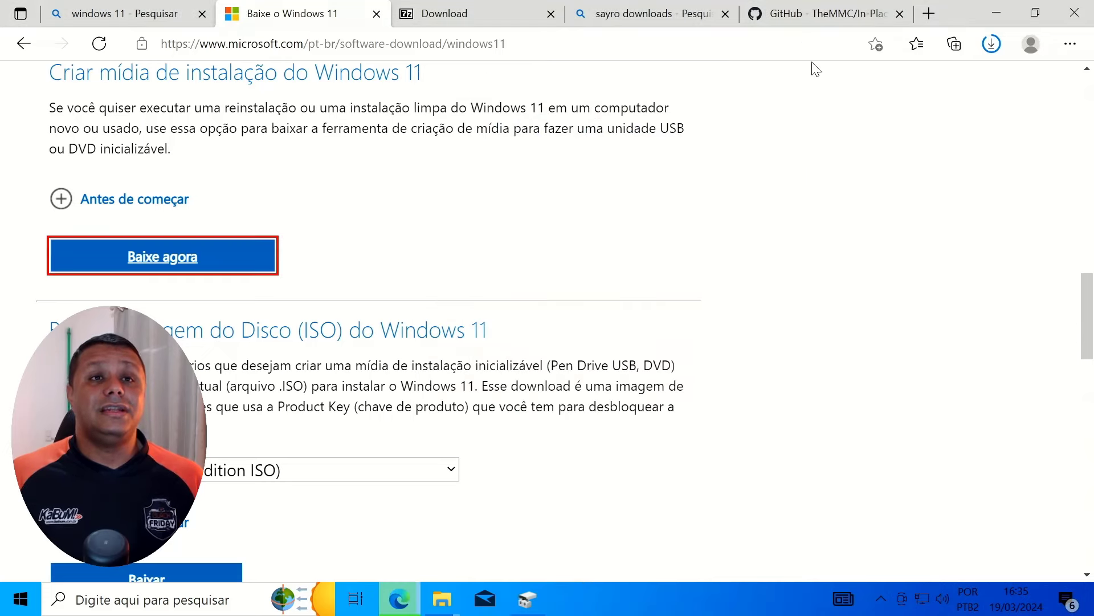
# Step: Show the In-Place_Upgrade_Helper GitHub page and close the Windows 11 download, 7-Zip download and sayro downloads pages
pyautogui.click(816, 15)
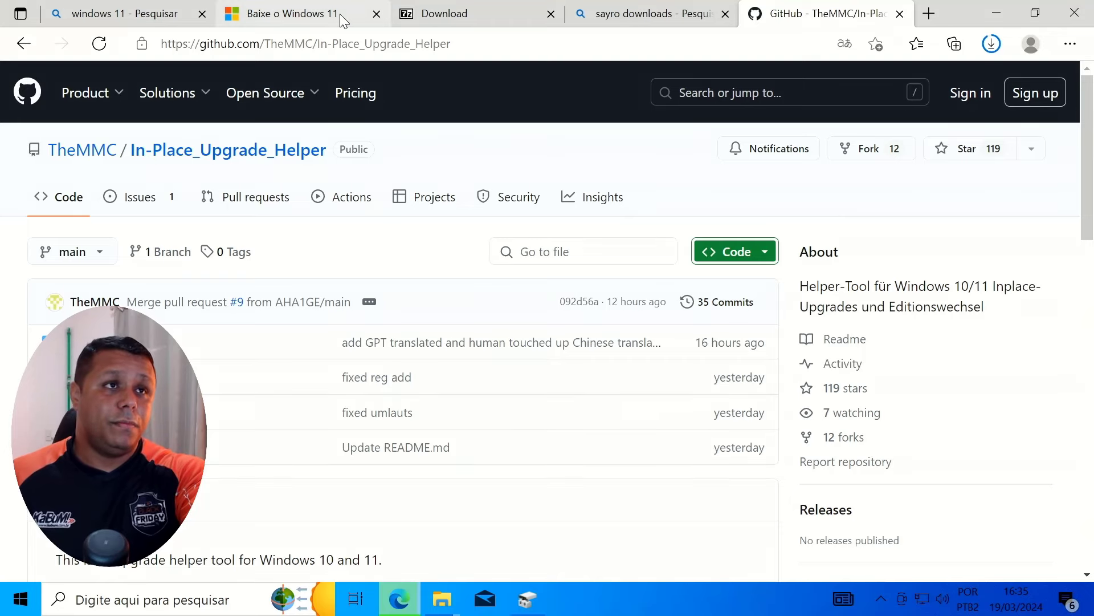
pyautogui.click(375, 13)
pyautogui.click(376, 13)
pyautogui.click(376, 13)
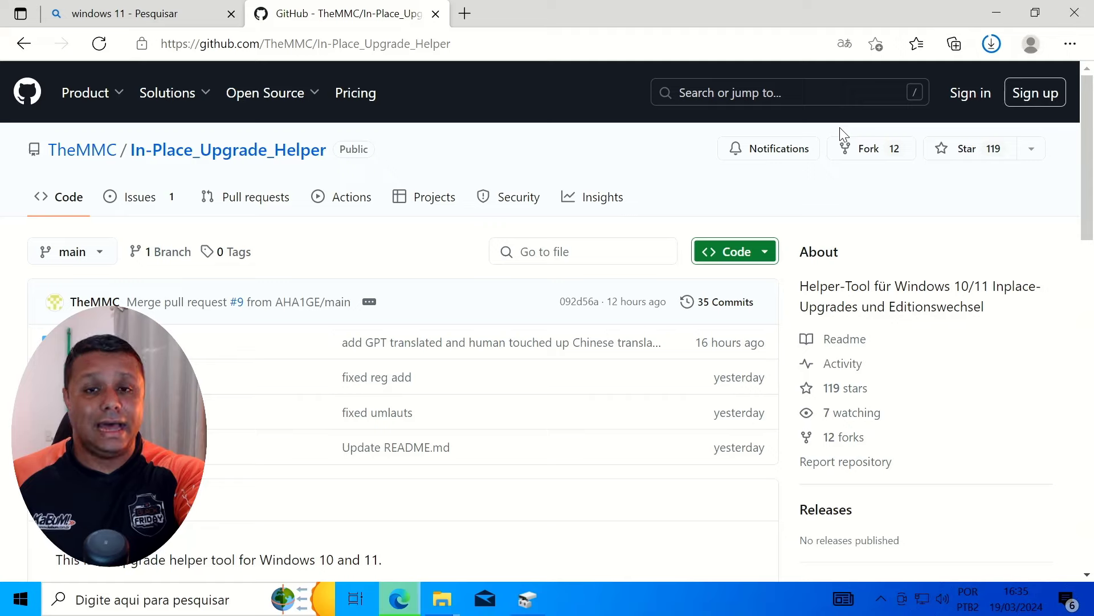
# Step: Show the downloaded Win11_23H2_BrazilianPortuguese_x64v2 ISO in its folder and extract it with 7-Zip into a folder of the same name
pyautogui.click(991, 43)
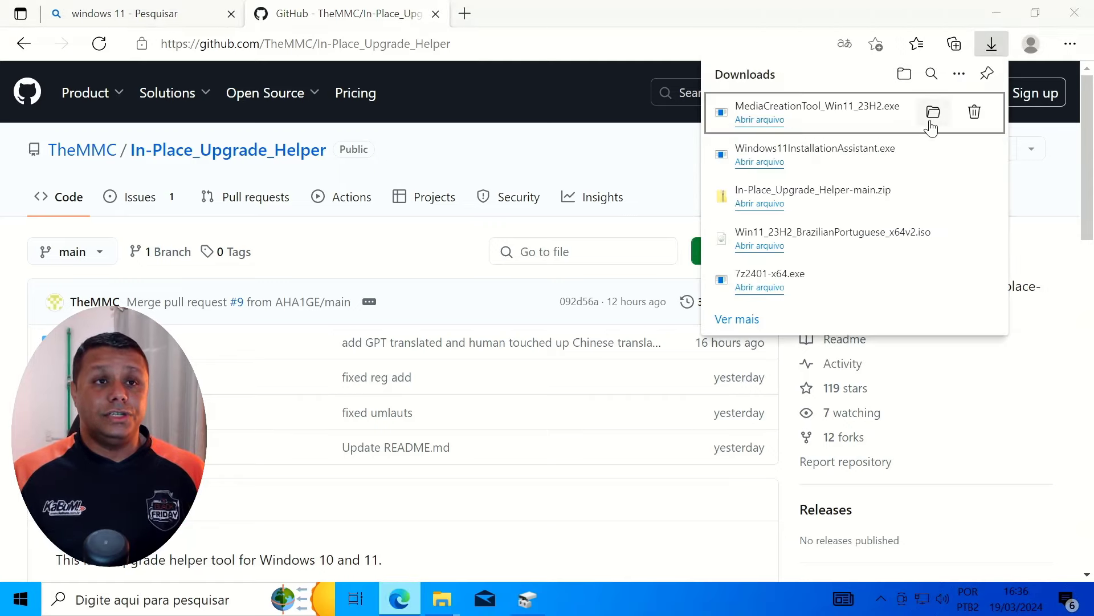
pyautogui.click(933, 239)
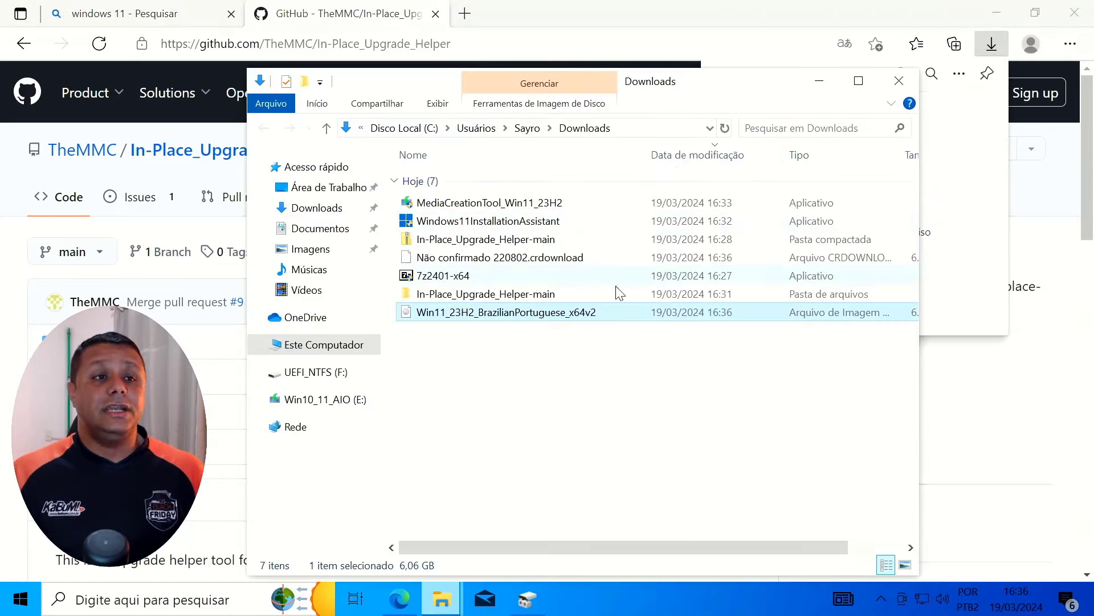
pyautogui.rightClick(483, 325)
pyautogui.moveTo(508, 319)
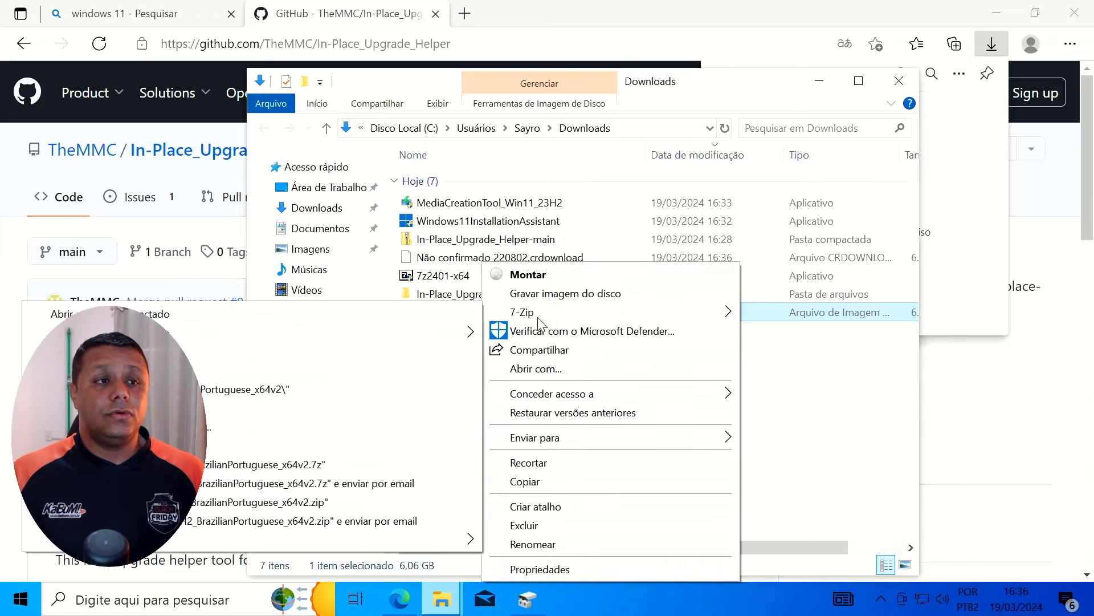
pyautogui.click(276, 389)
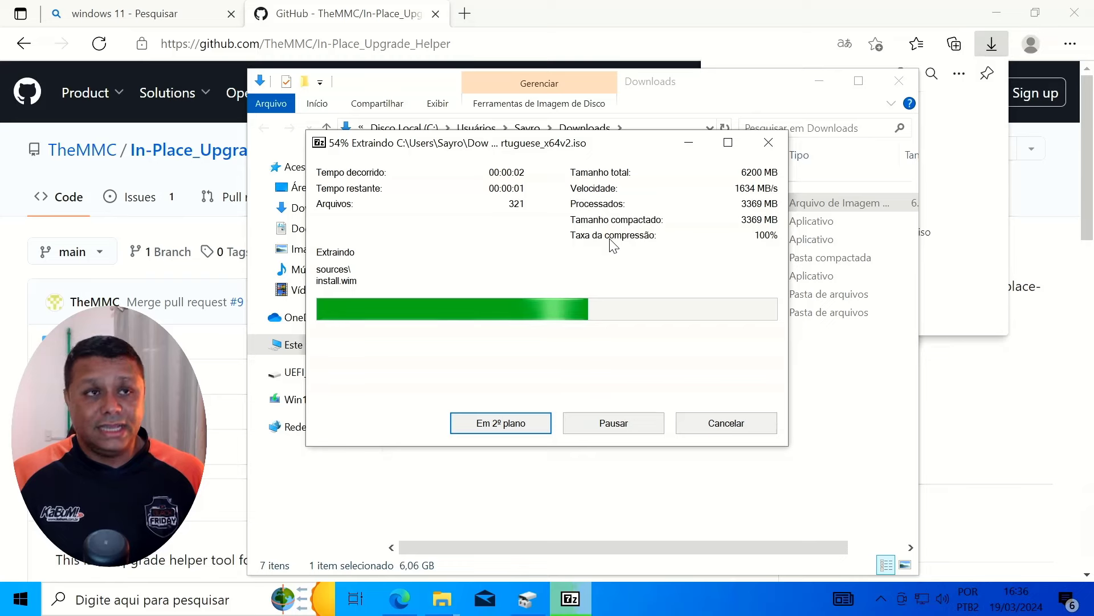
pyautogui.moveTo(625, 153); pyautogui.dragTo(647, 367)
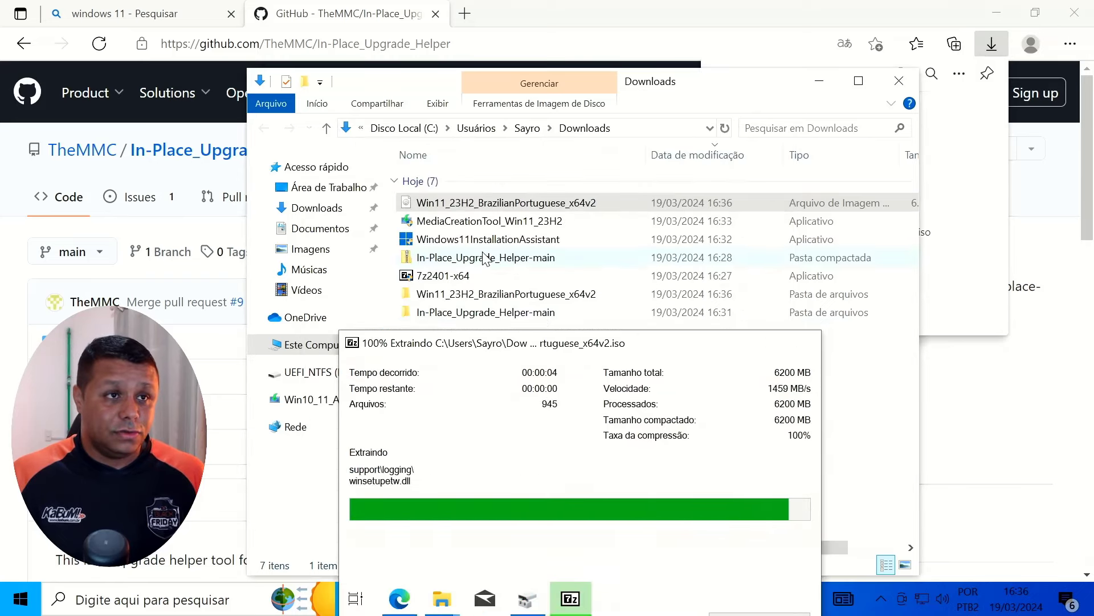
# Step: Copy all contents of the extracted Win11_23H2_BrazilianPortuguese_x64v2 folder to the ISO (D:) drive
pyautogui.doubleClick(467, 300)
pyautogui.moveTo(558, 398); pyautogui.dragTo(411, 186)
pyautogui.rightClick(411, 186)
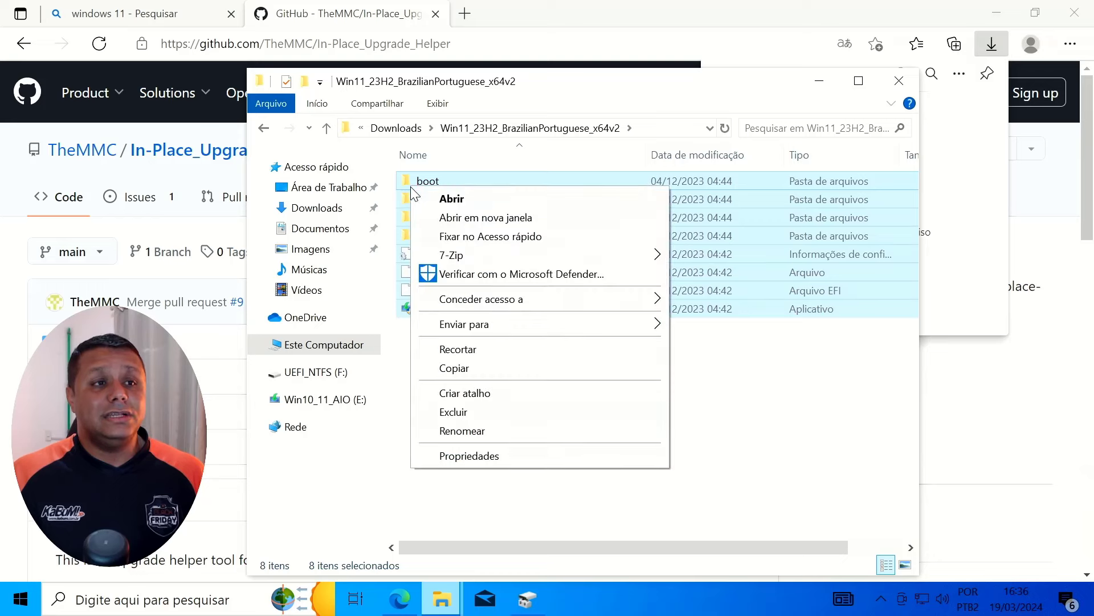
pyautogui.click(456, 367)
pyautogui.click(362, 352)
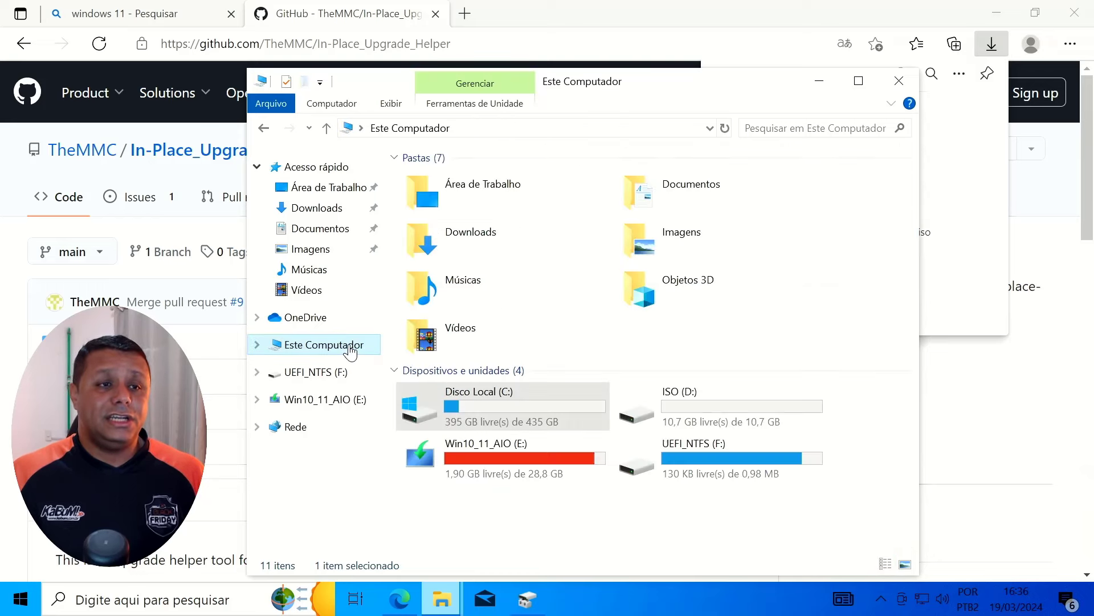
pyautogui.click(495, 459)
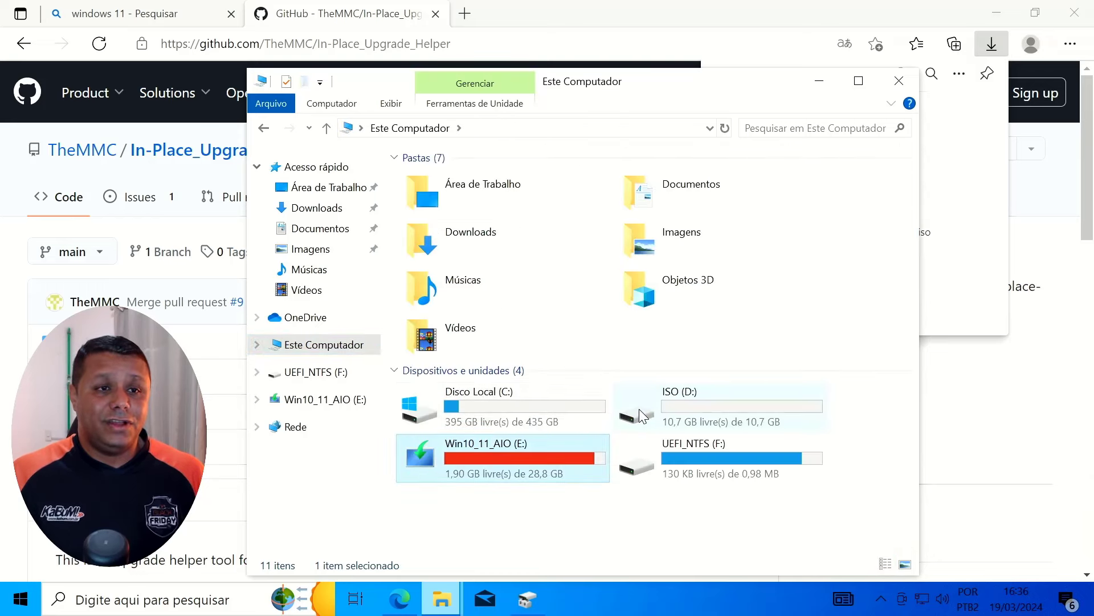
pyautogui.doubleClick(722, 414)
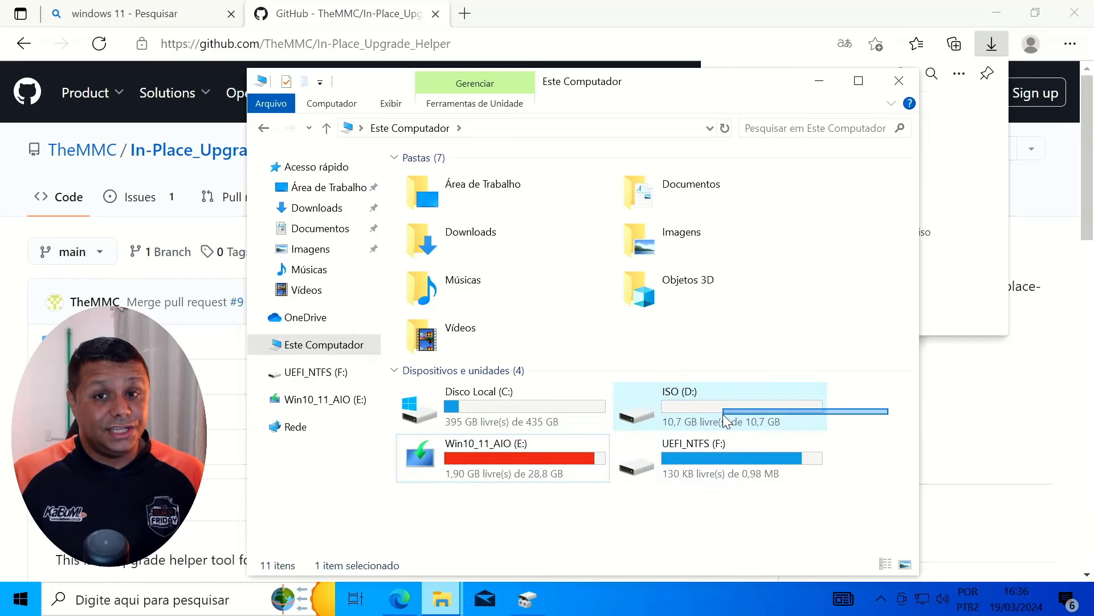
pyautogui.rightClick(492, 348)
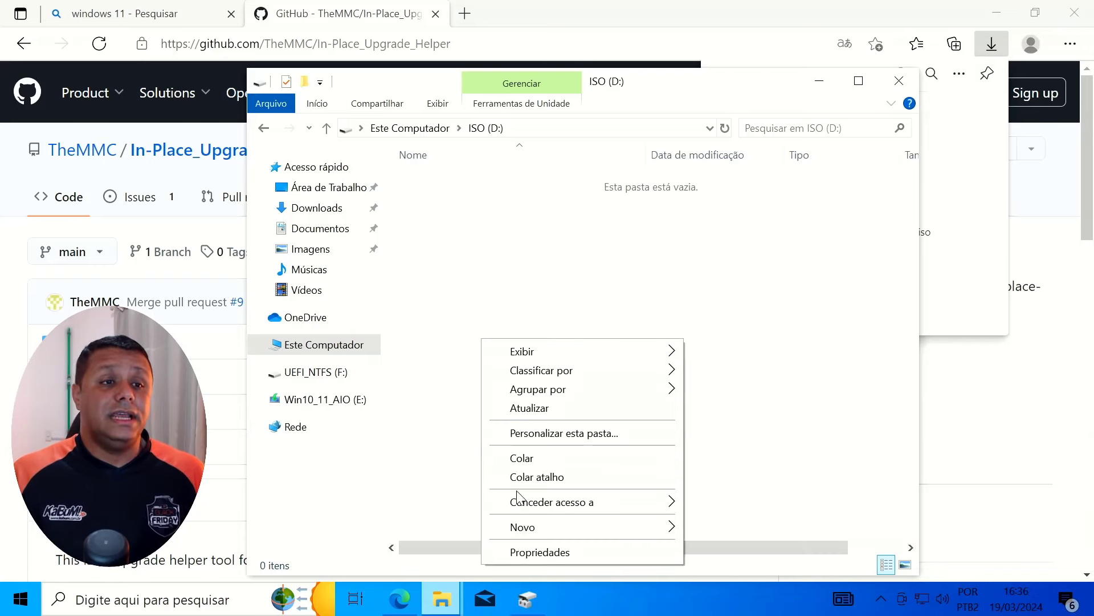
pyautogui.click(522, 460)
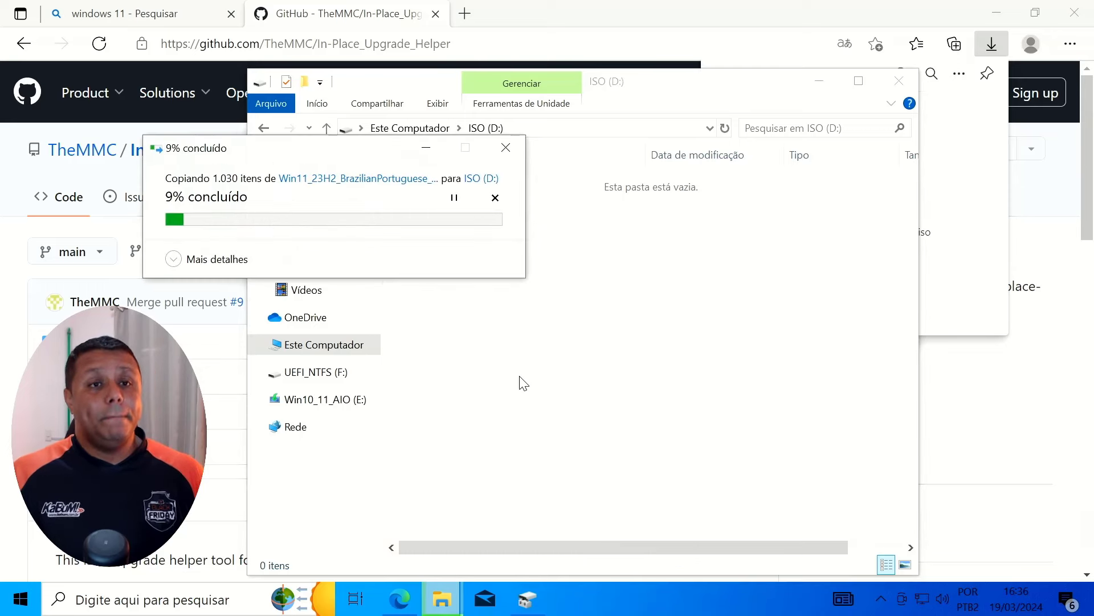
pyautogui.moveTo(381, 155); pyautogui.dragTo(788, 169)
# Step: Copy the $OEM$ folder and EI.cfg from the english [optional]sources folder of the downloaded In-Place_Upgrade_Helper-main
pyautogui.click(344, 213)
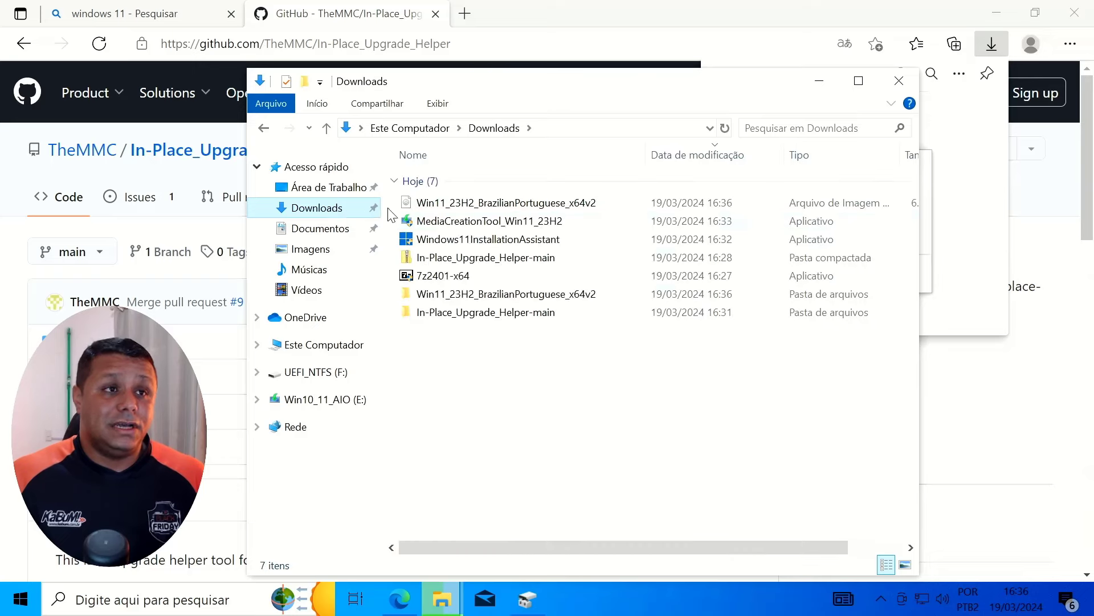
pyautogui.click(465, 317)
pyautogui.doubleClick(462, 315)
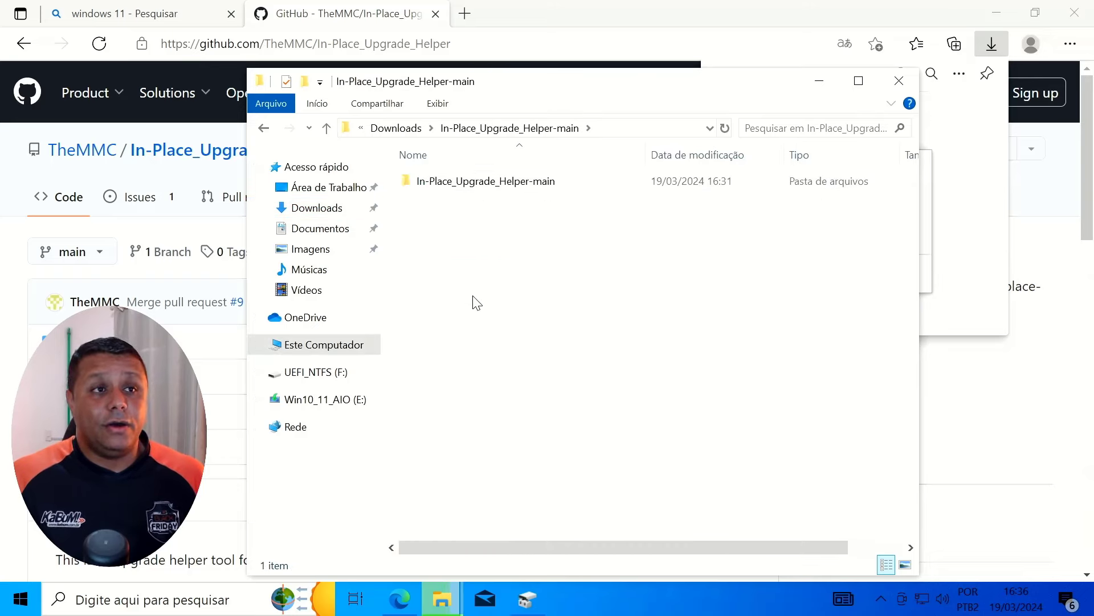
pyautogui.doubleClick(504, 184)
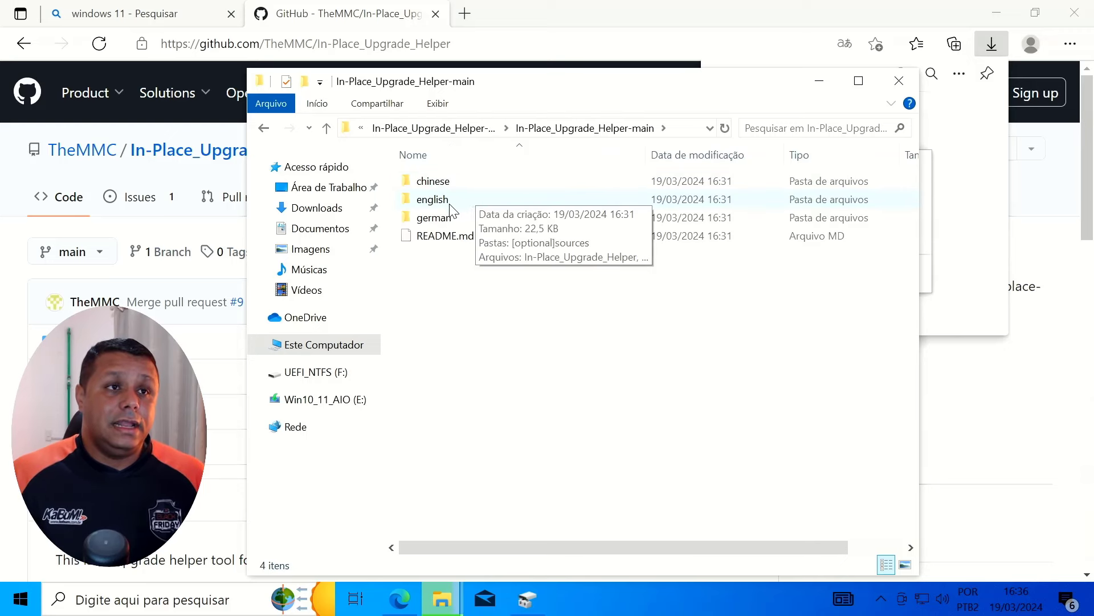
pyautogui.doubleClick(433, 201)
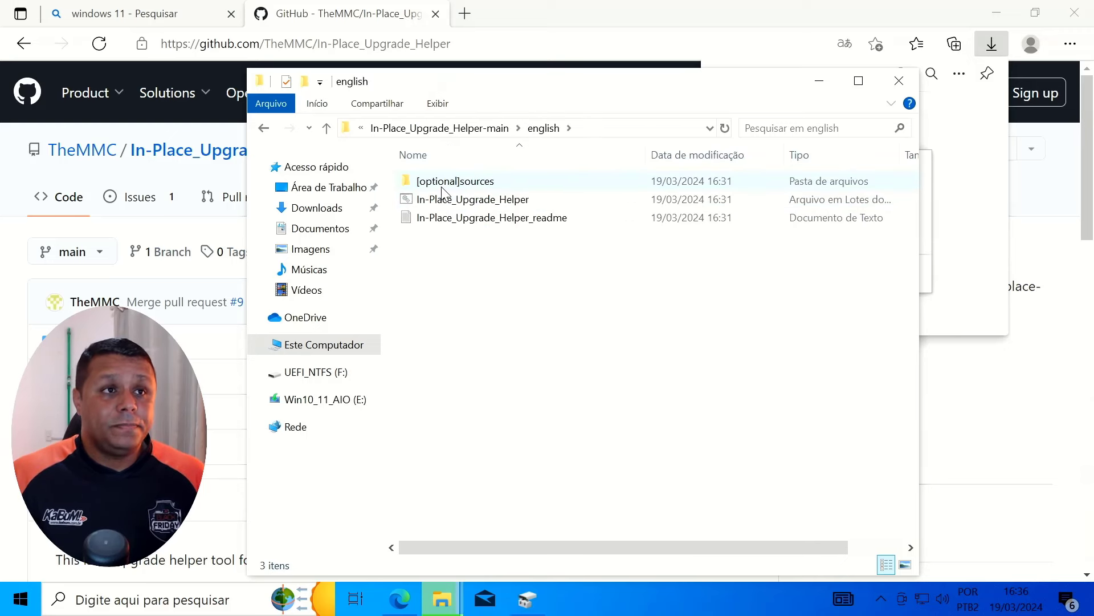
pyautogui.click(481, 183)
pyautogui.doubleClick(479, 184)
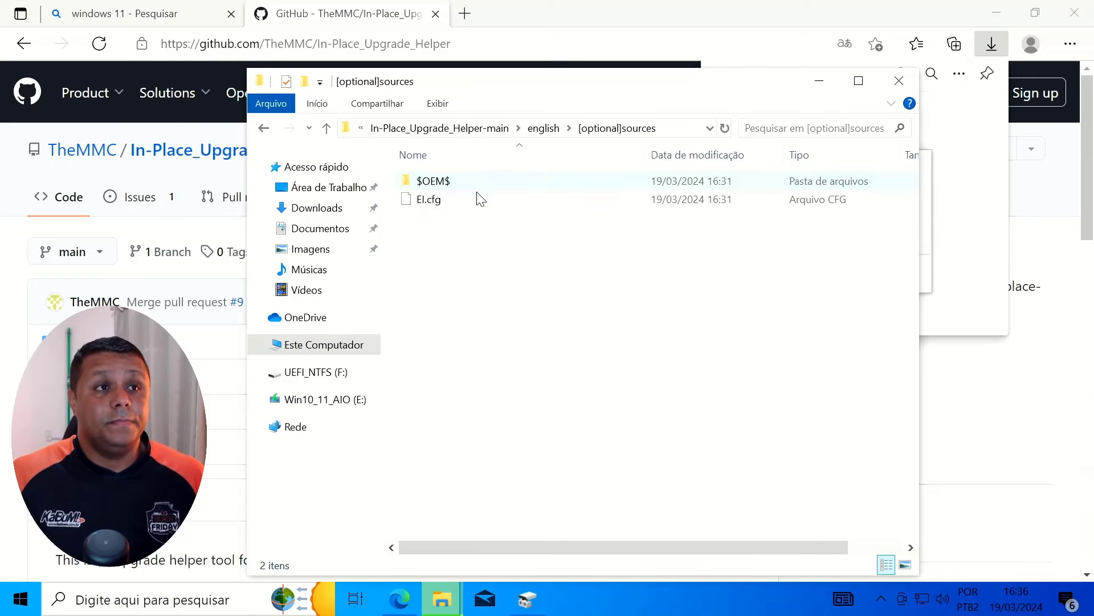
pyautogui.moveTo(515, 244); pyautogui.dragTo(429, 180)
pyautogui.rightClick(430, 180)
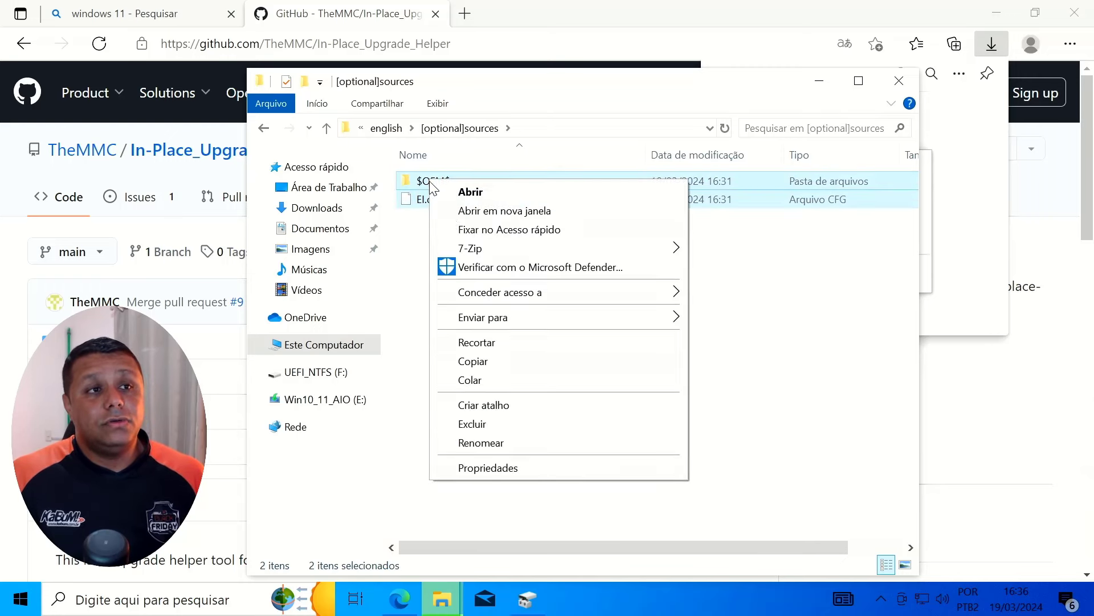
pyautogui.click(484, 365)
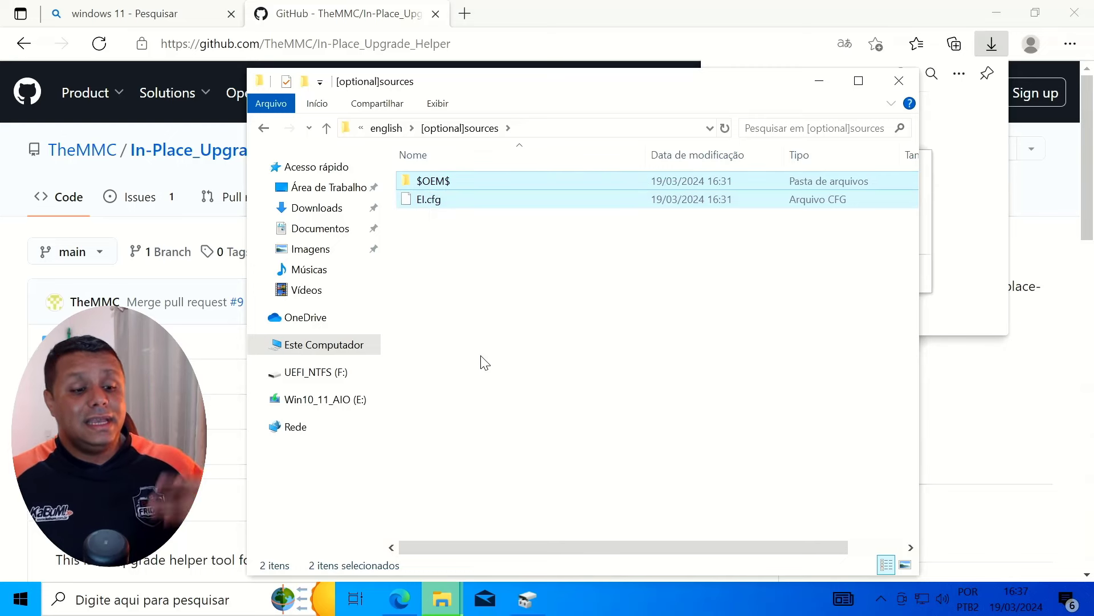
# Step: Open the ISO (D:) drive and try running setup from it, allowing it to make changes
pyautogui.click(342, 349)
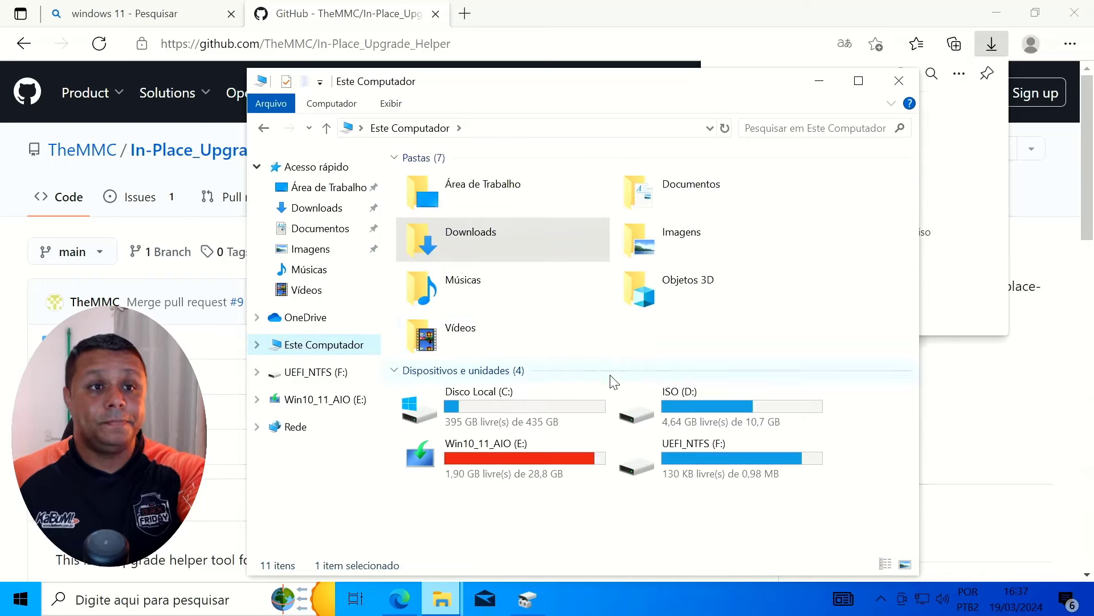
pyautogui.doubleClick(703, 403)
pyautogui.moveTo(746, 440); pyautogui.dragTo(415, 166)
pyautogui.click(672, 383)
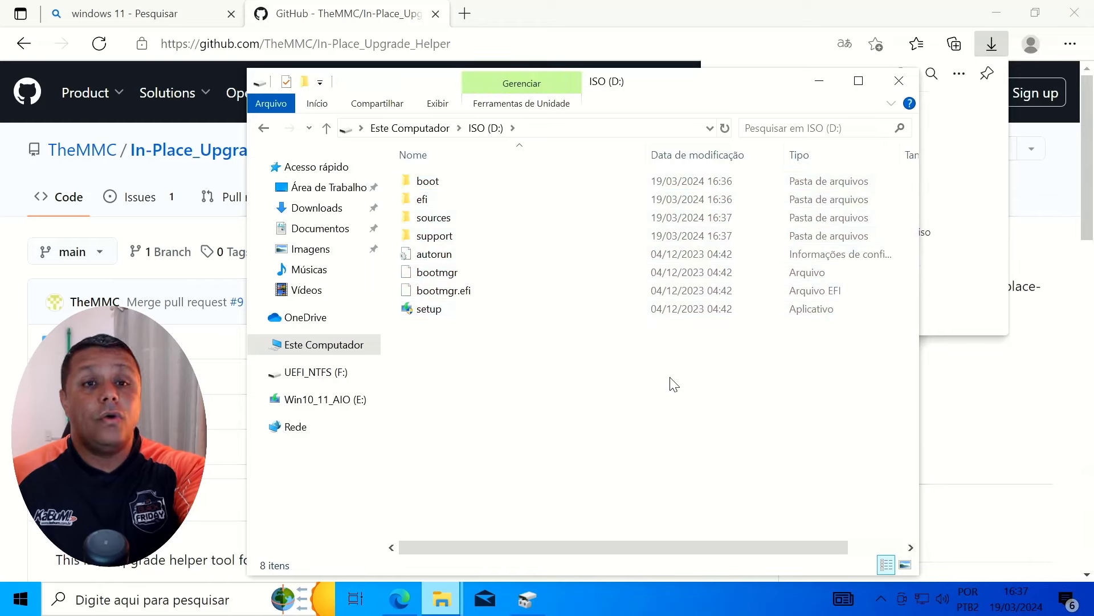
pyautogui.doubleClick(429, 308)
pyautogui.click(484, 425)
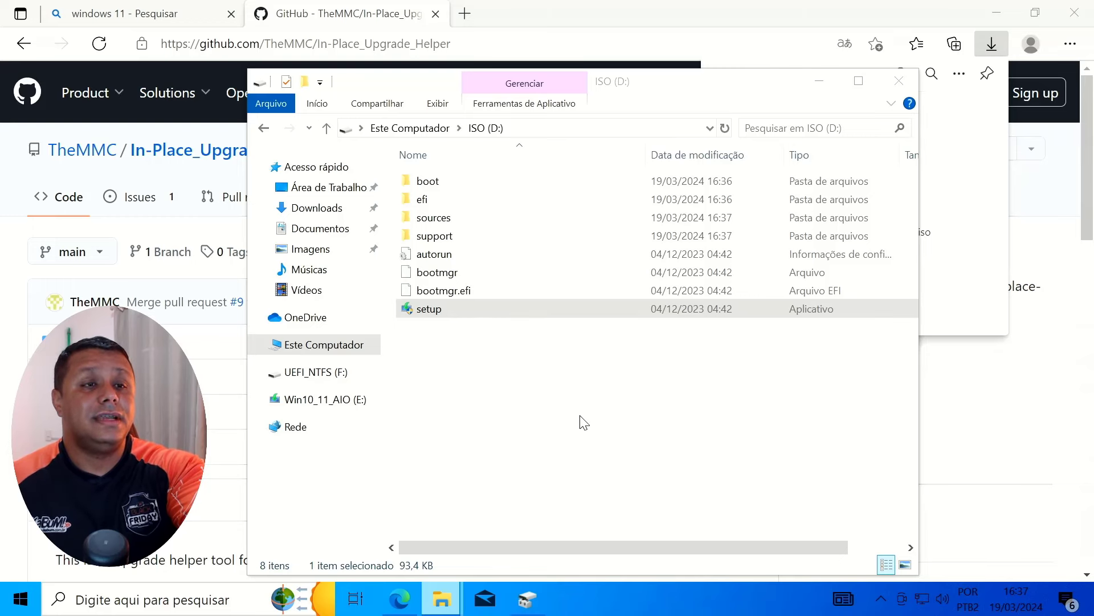
# Step: Minimize the ISO (D:) folder and browser windows and close the disk management window behind the Downloads folder
pyautogui.click(819, 80)
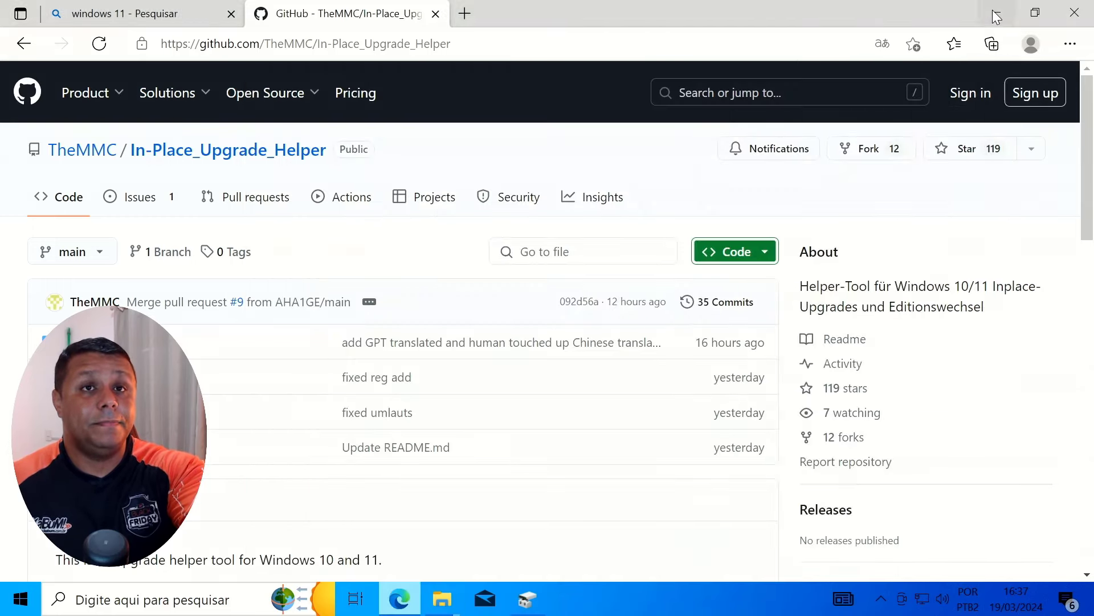
pyautogui.click(996, 13)
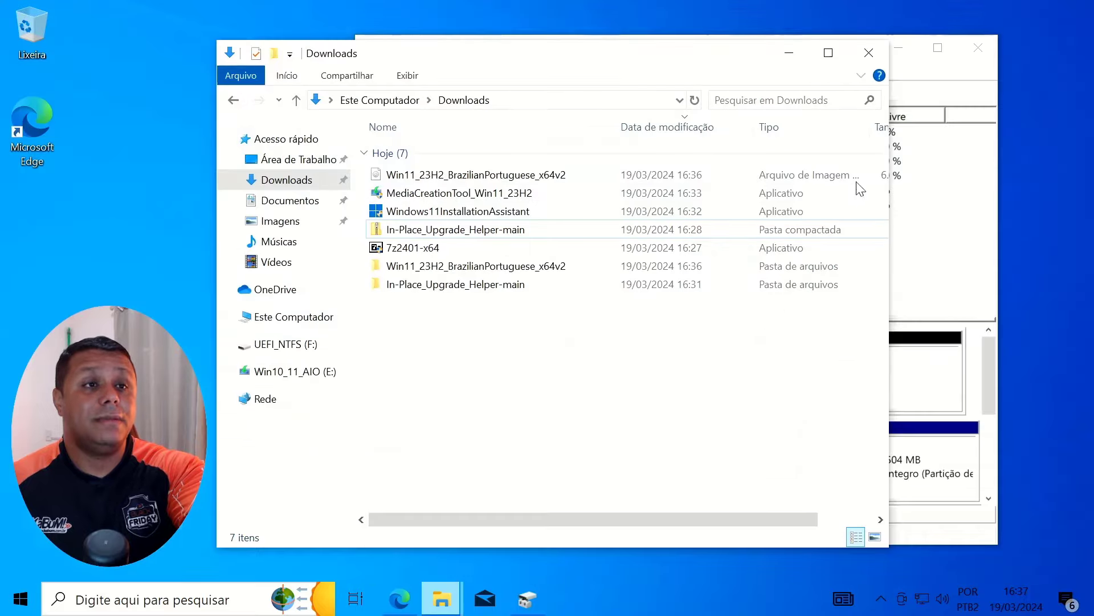
pyautogui.click(954, 81)
pyautogui.click(979, 48)
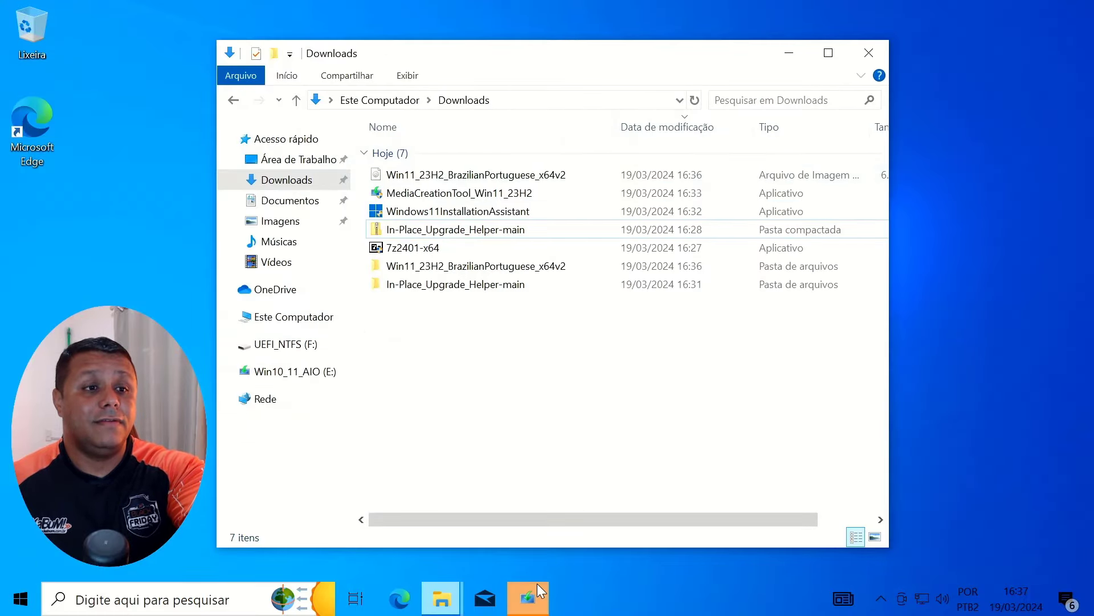
# Step: Bring the Windows setup error to the front, highlight its ProductKey text and dismiss it
pyautogui.click(527, 597)
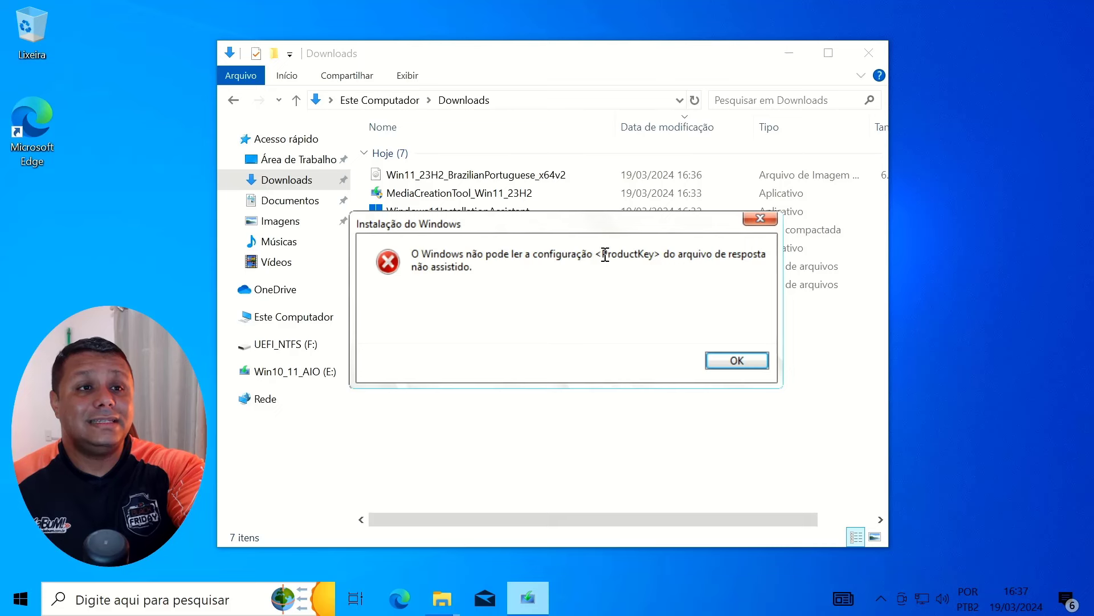
pyautogui.moveTo(605, 255); pyautogui.dragTo(761, 267)
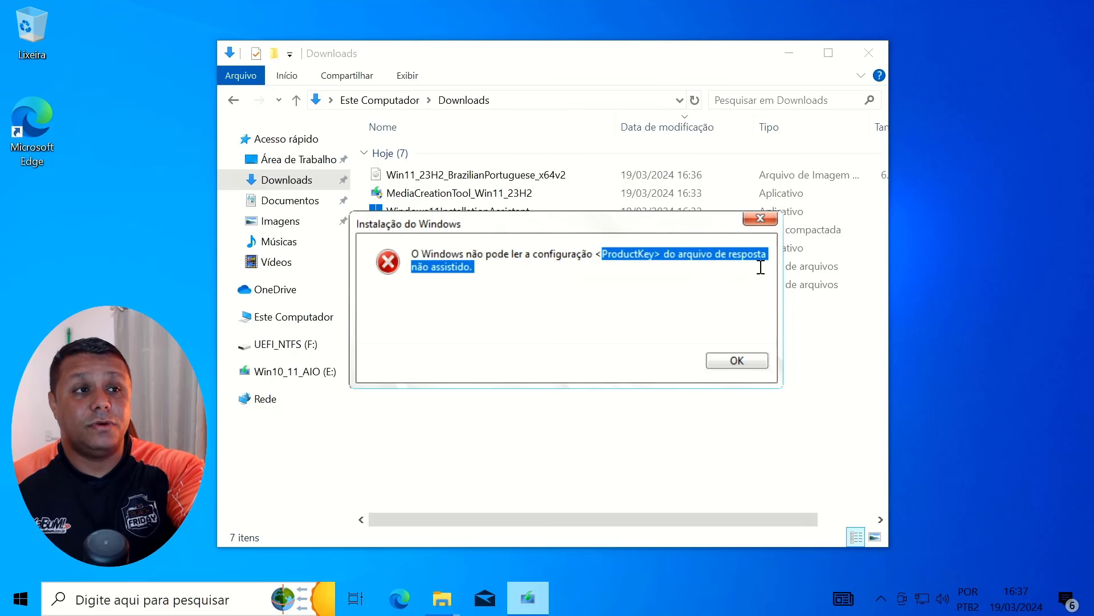
pyautogui.click(736, 361)
# Step: Try running setup again from the ISO (D:) drive, allowing it to make changes, and dismiss its error dialog
pyautogui.click(342, 322)
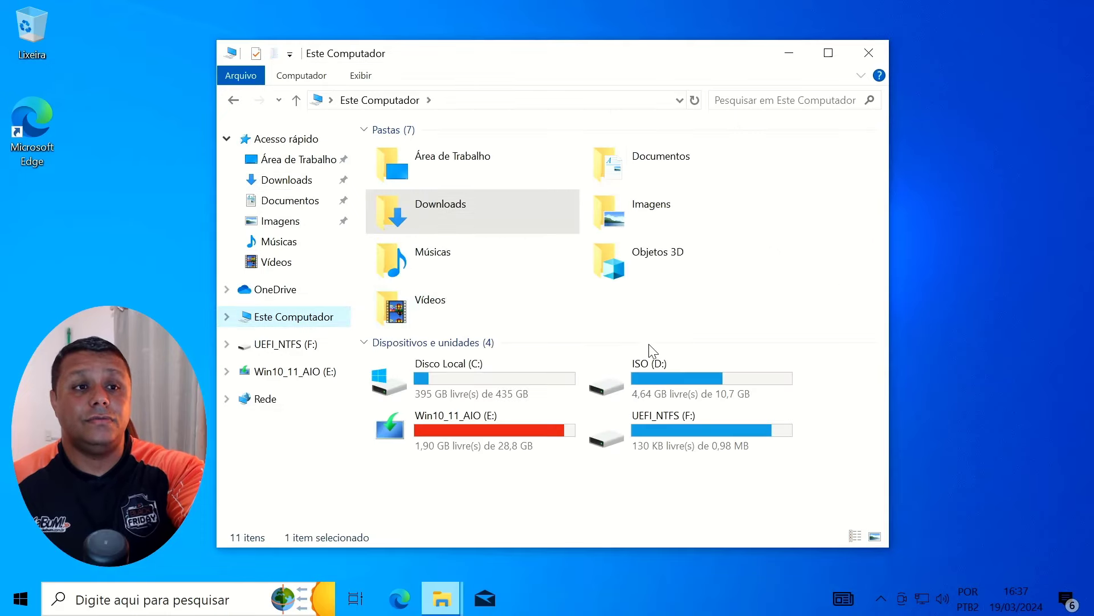
pyautogui.doubleClick(689, 378)
pyautogui.doubleClick(402, 279)
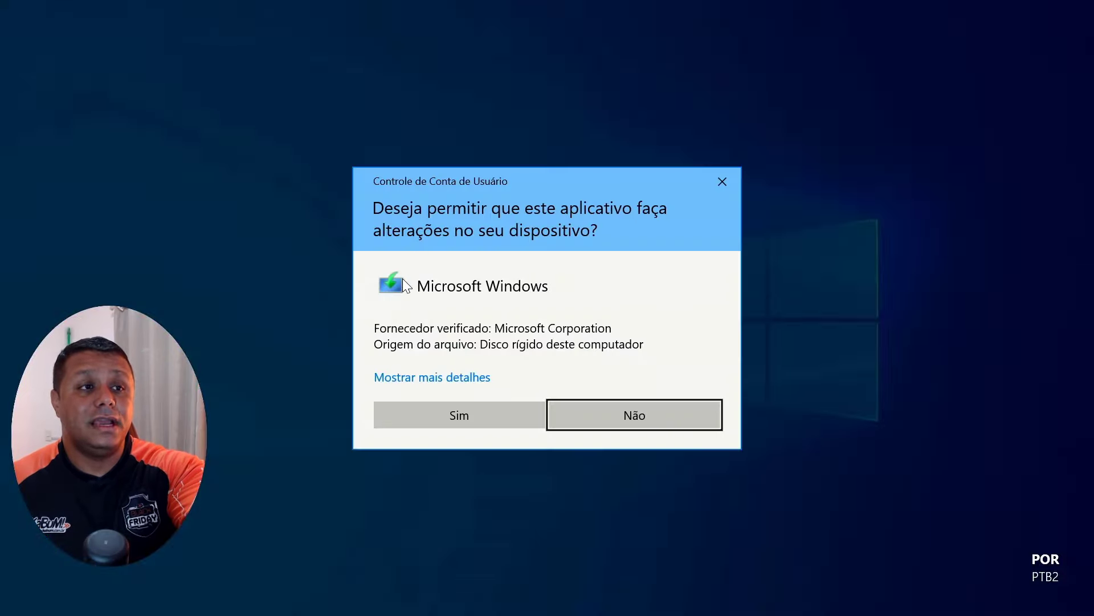
pyautogui.click(497, 408)
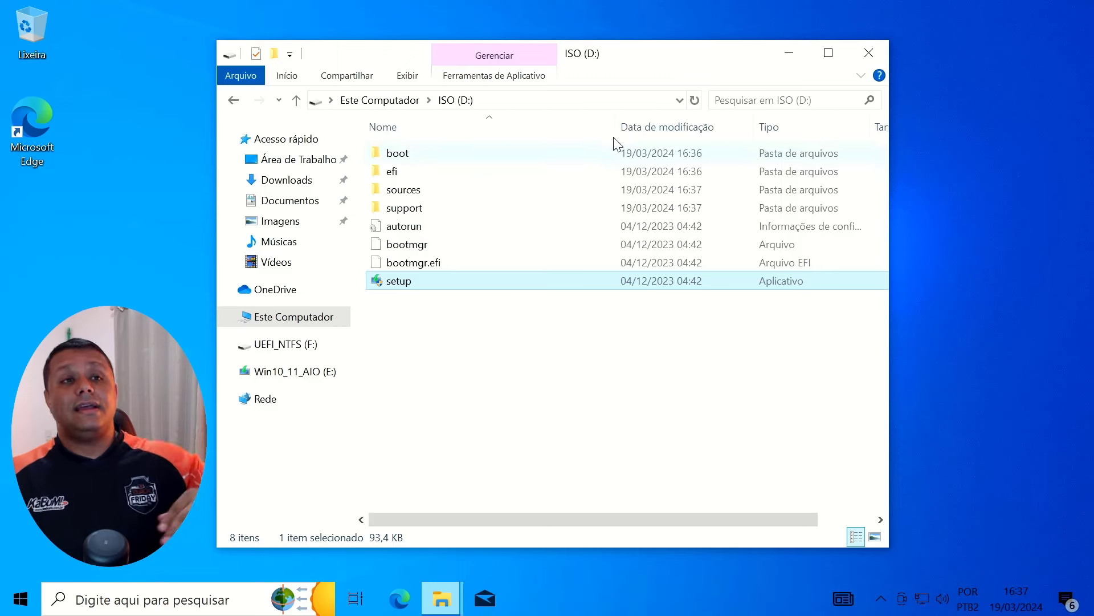
pyautogui.moveTo(658, 60); pyautogui.dragTo(1055, 419)
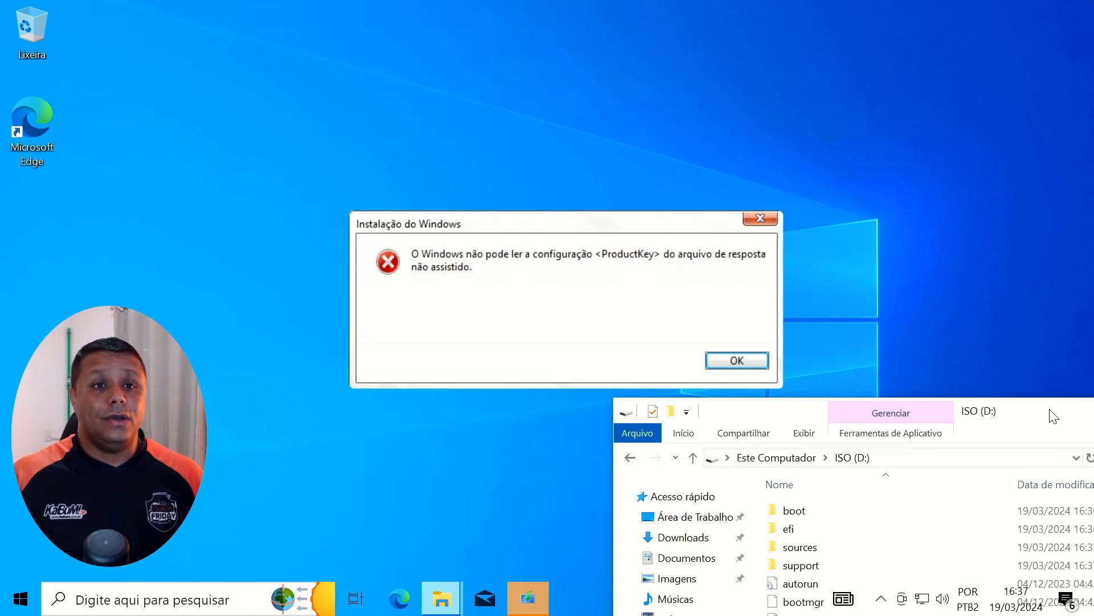
pyautogui.click(743, 359)
pyautogui.moveTo(1012, 422); pyautogui.dragTo(683, 85)
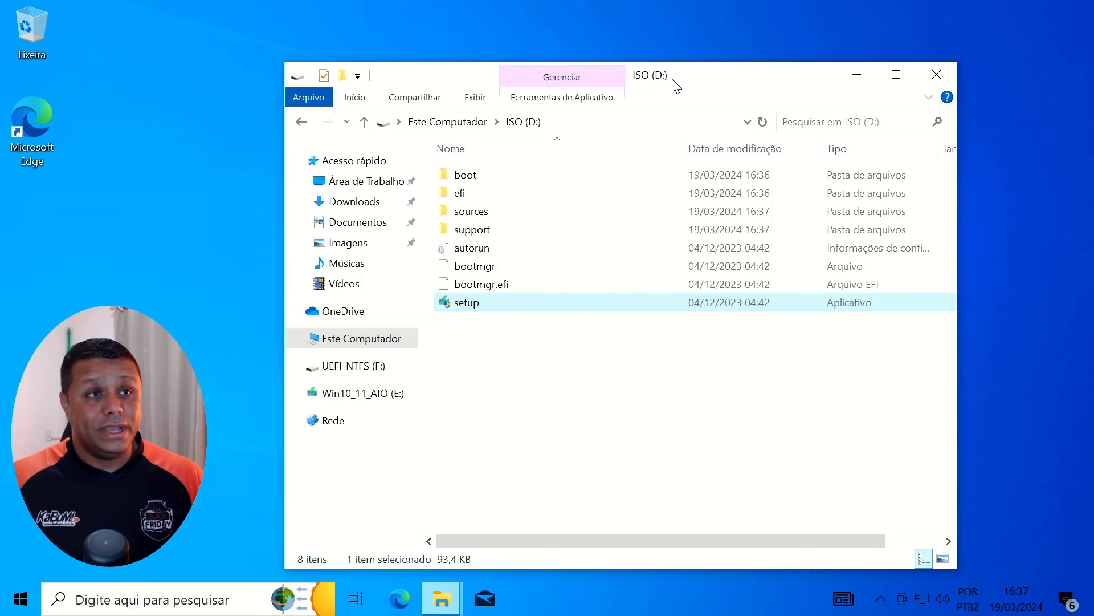
# Step: Go back to the helper's english [optional]sources folder in Downloads and copy the $OEM$ folder and EI.cfg again
pyautogui.click(355, 202)
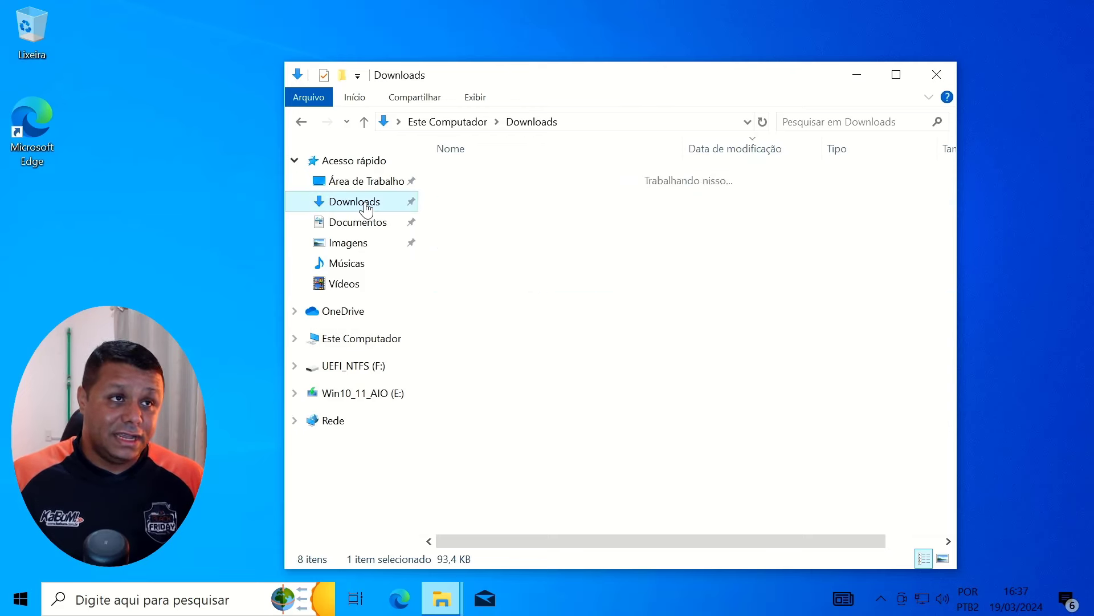
pyautogui.doubleClick(510, 307)
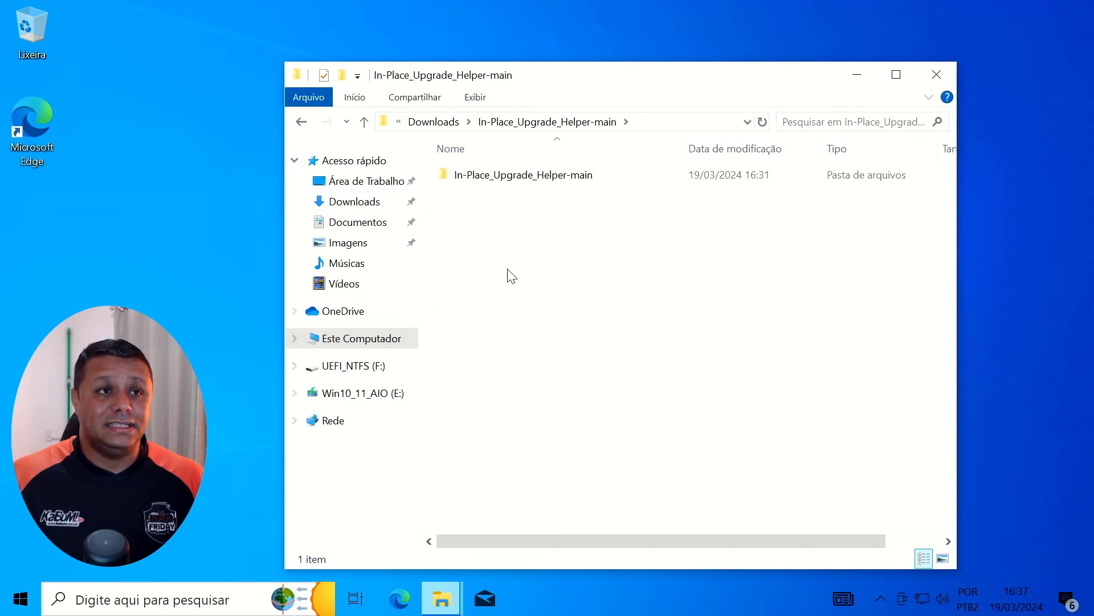
pyautogui.doubleClick(521, 181)
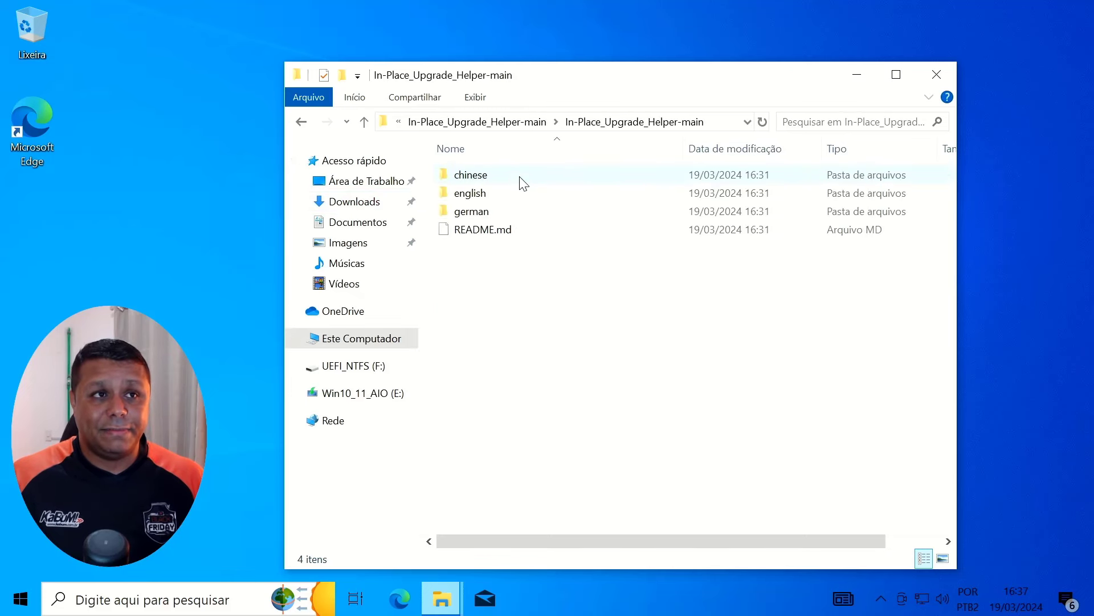
pyautogui.doubleClick(469, 192)
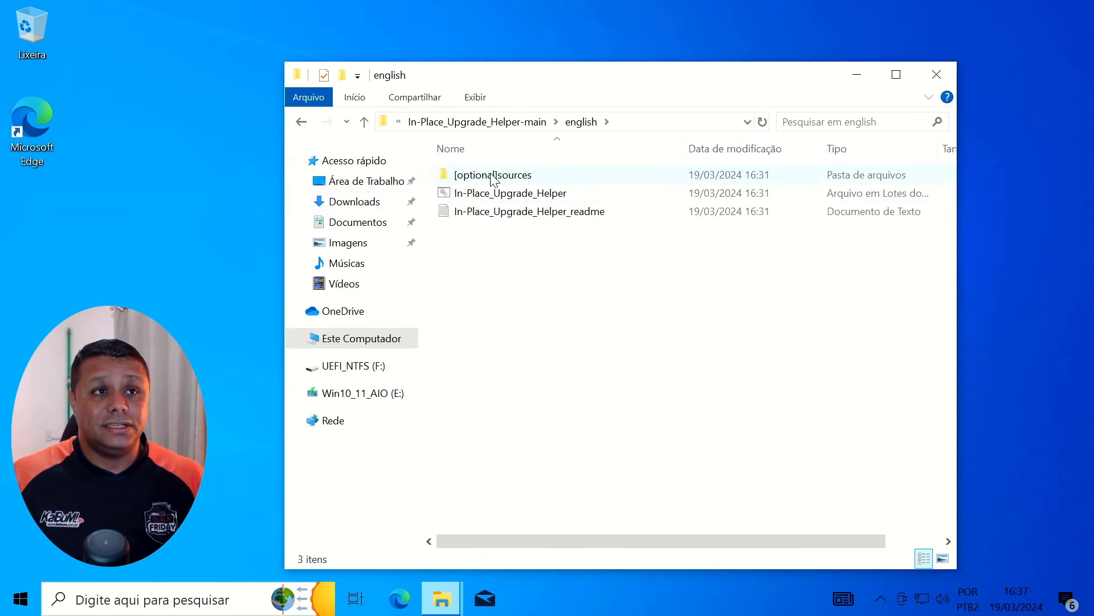
pyautogui.doubleClick(492, 175)
pyautogui.moveTo(552, 284); pyautogui.dragTo(464, 171)
pyautogui.rightClick(464, 171)
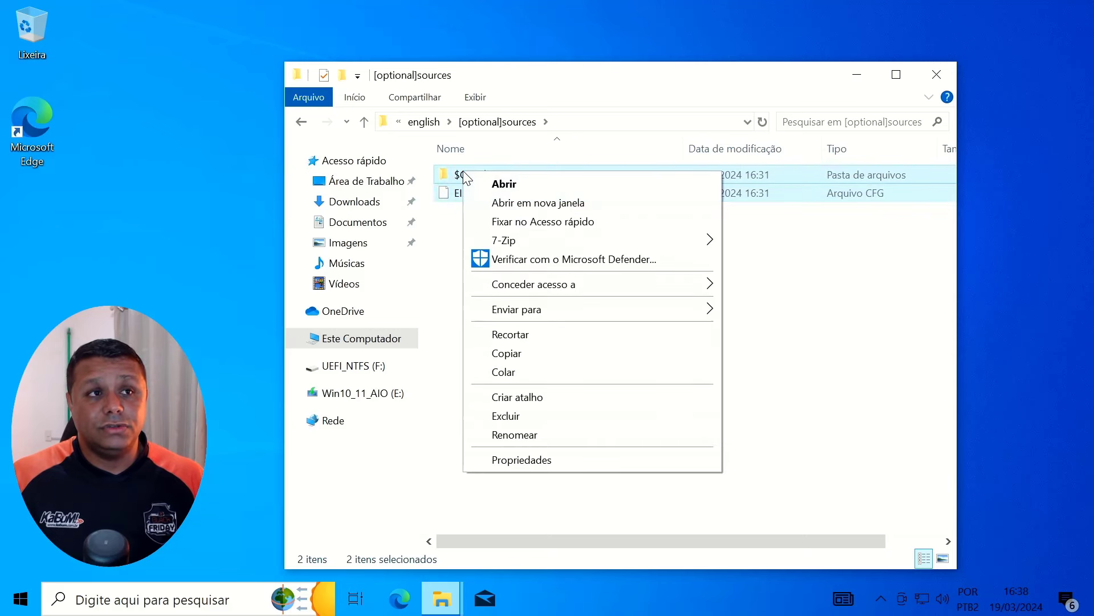
pyautogui.click(511, 353)
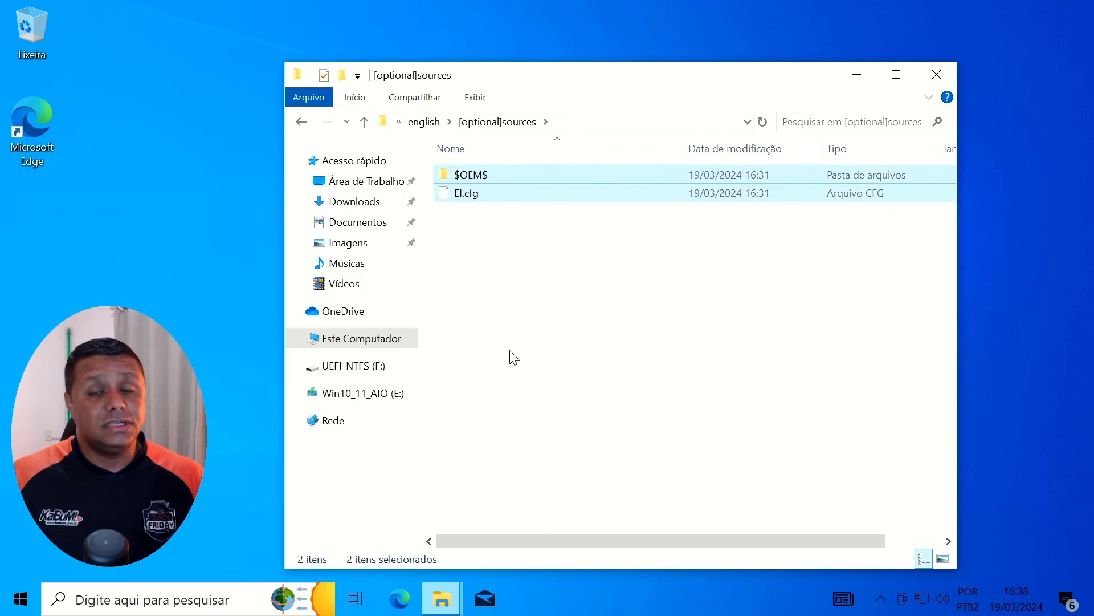
# Step: Paste the copied $OEM$ folder and EI.cfg into the sources folder of the ISO (D:) drive
pyautogui.click(386, 341)
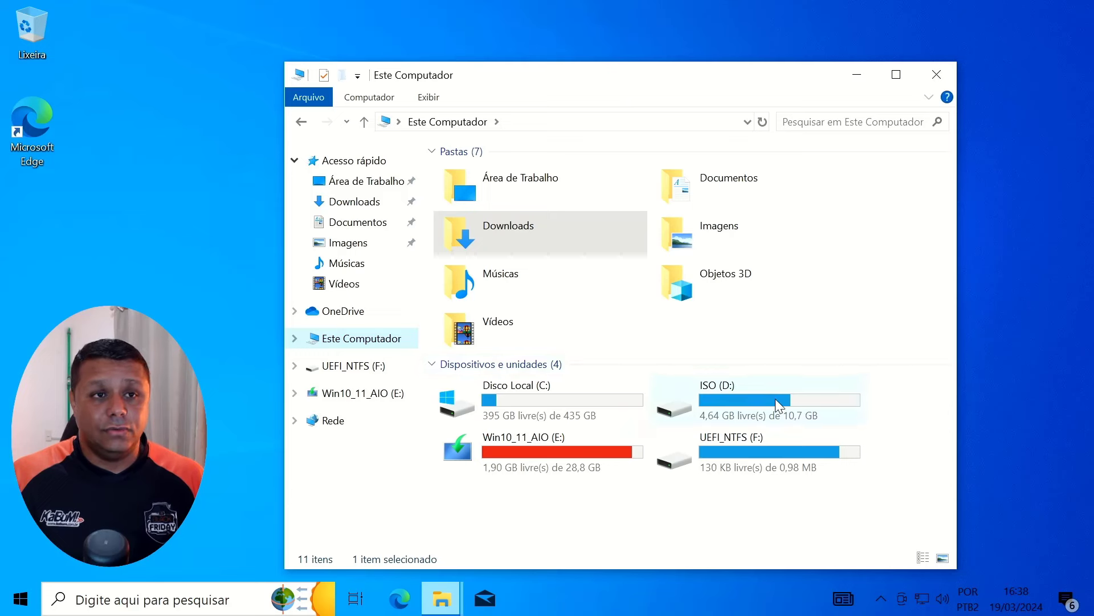
pyautogui.click(776, 399)
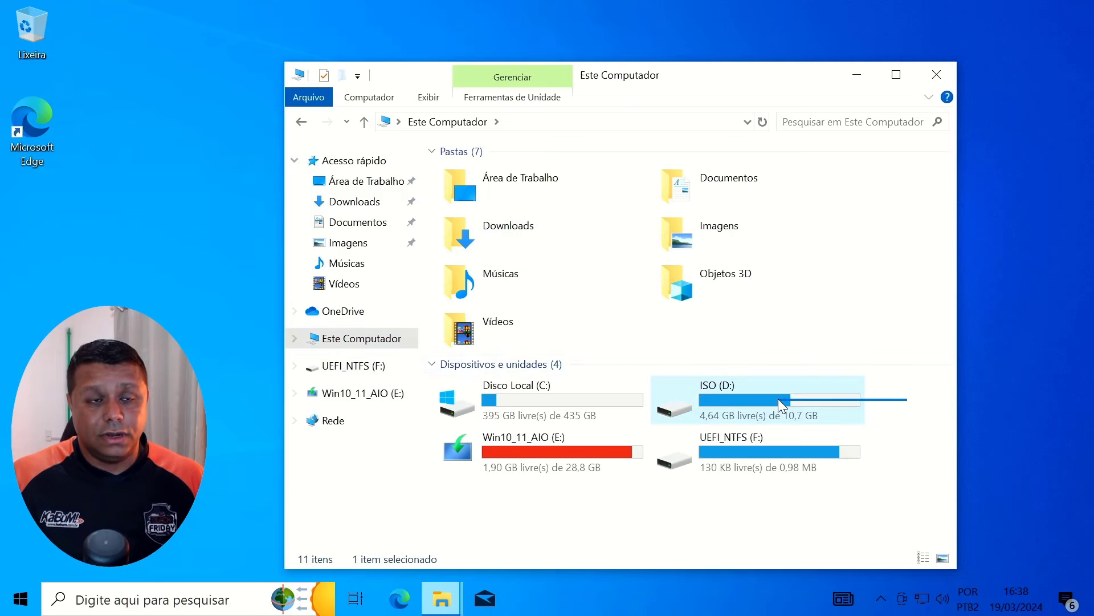
pyautogui.doubleClick(747, 394)
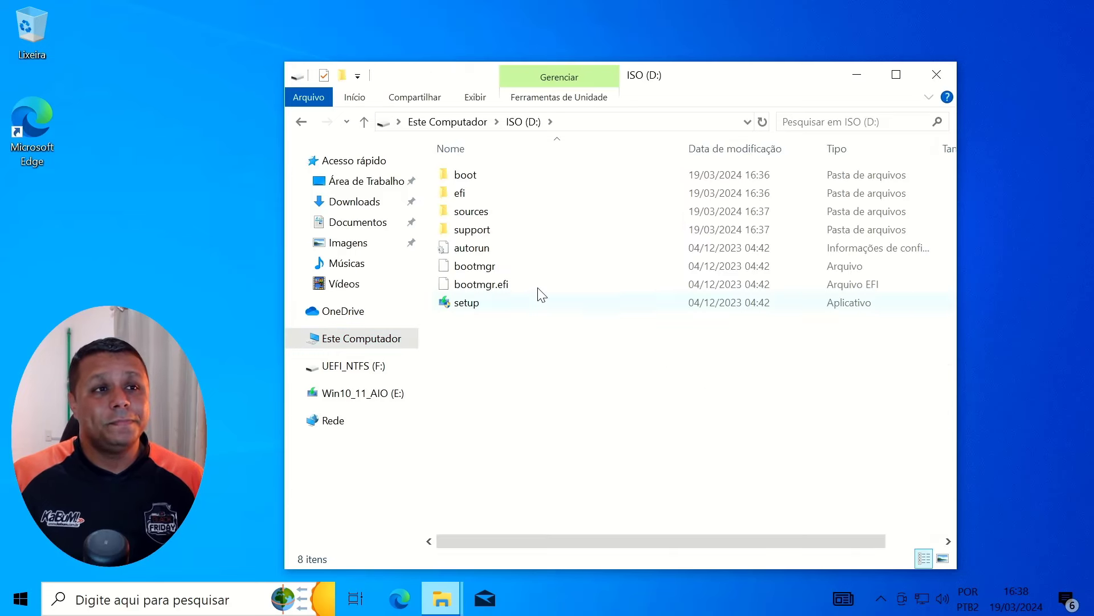
pyautogui.doubleClick(473, 212)
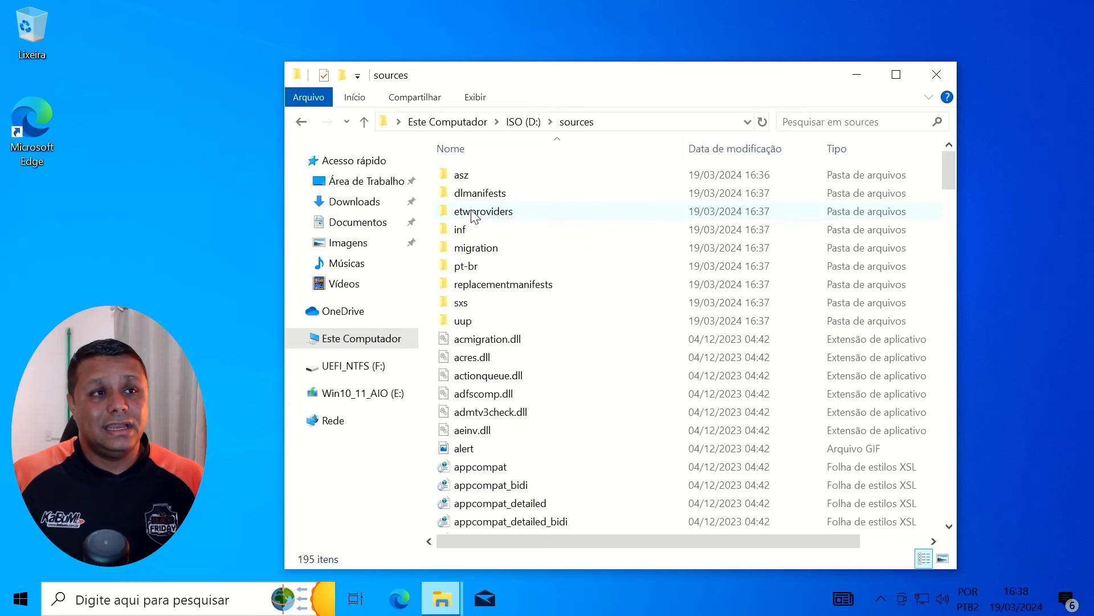
pyautogui.rightClick(426, 220)
pyautogui.click(469, 337)
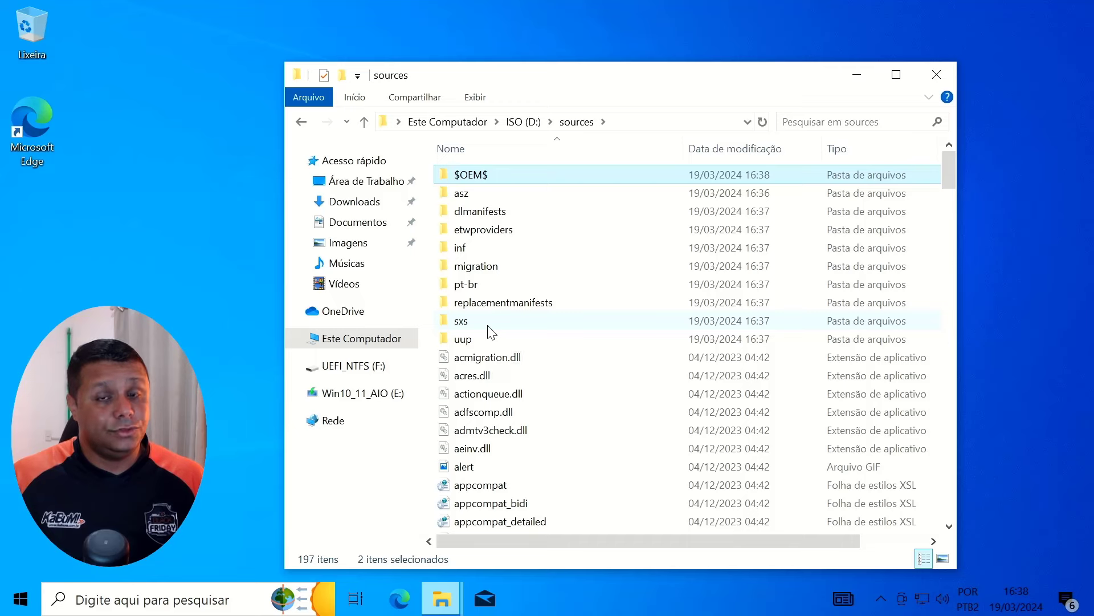
pyautogui.scroll(-20, 490, 319)
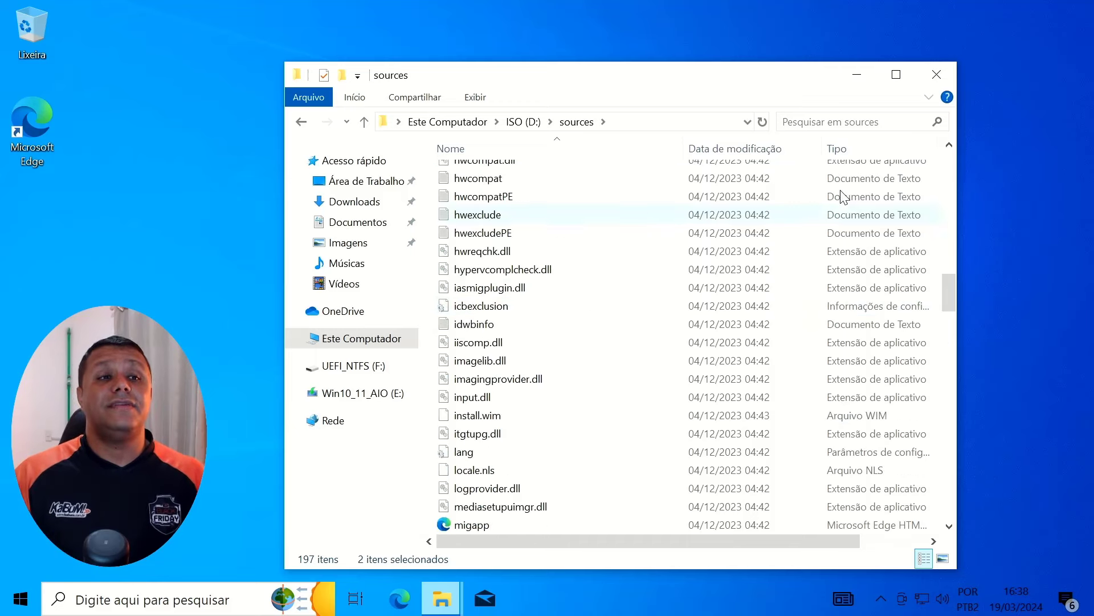
# Step: Run setup from the root of the ISO (D:) drive, allow it to make changes, and close the file window
pyautogui.click(385, 338)
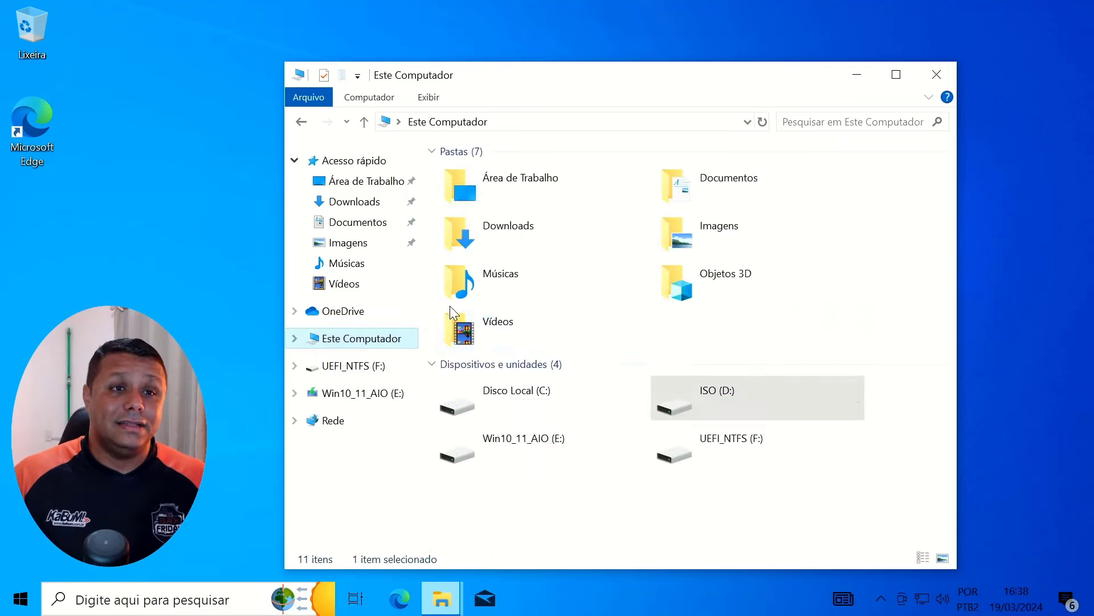
pyautogui.moveTo(906, 405); pyautogui.dragTo(765, 406)
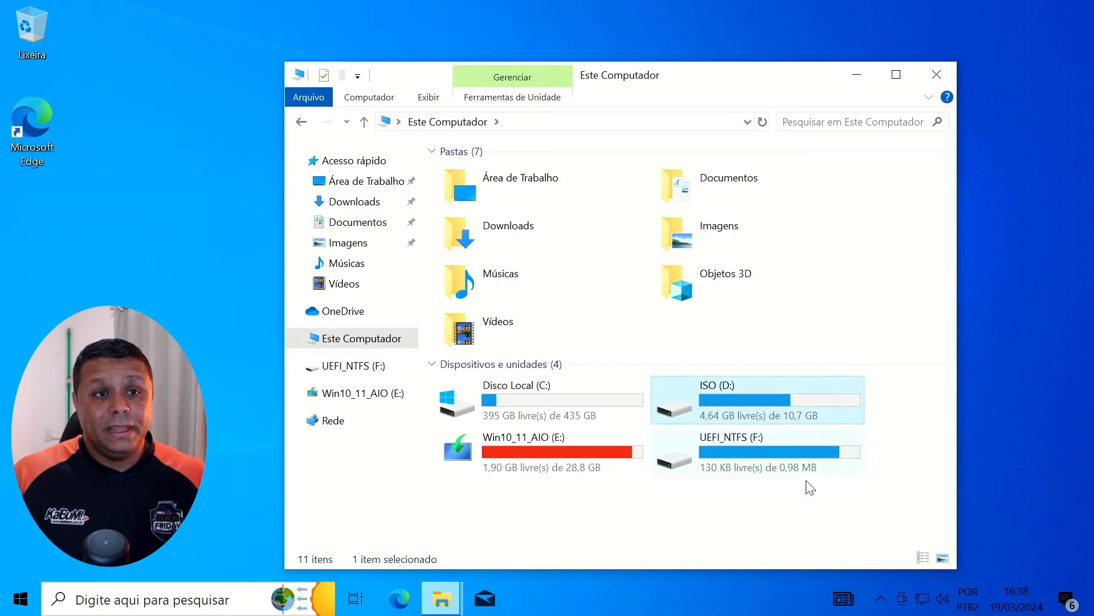
pyautogui.doubleClick(782, 405)
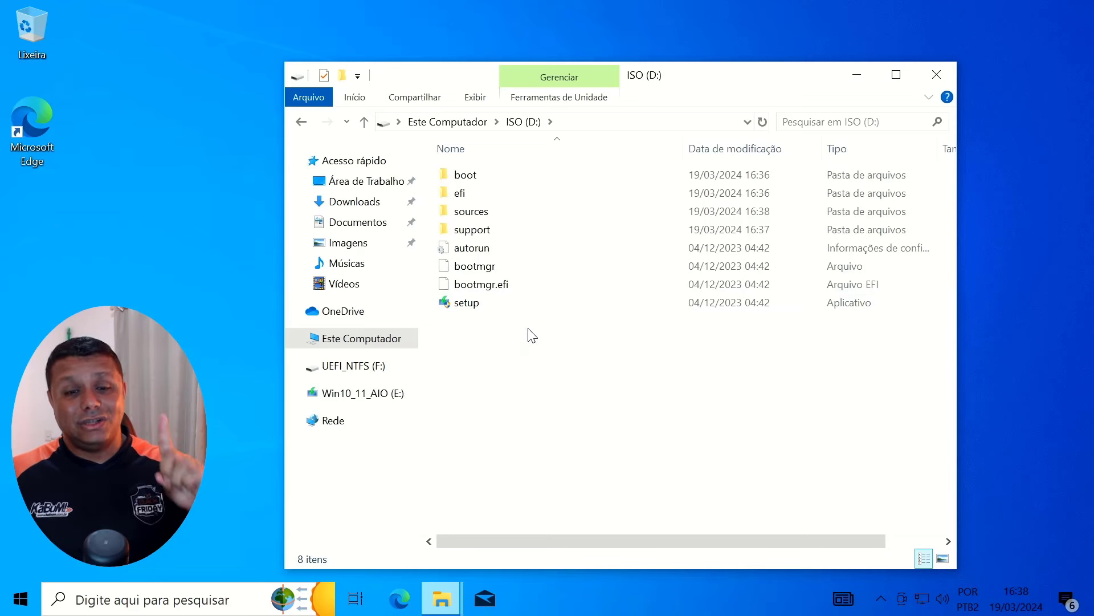
pyautogui.doubleClick(466, 303)
pyautogui.click(476, 415)
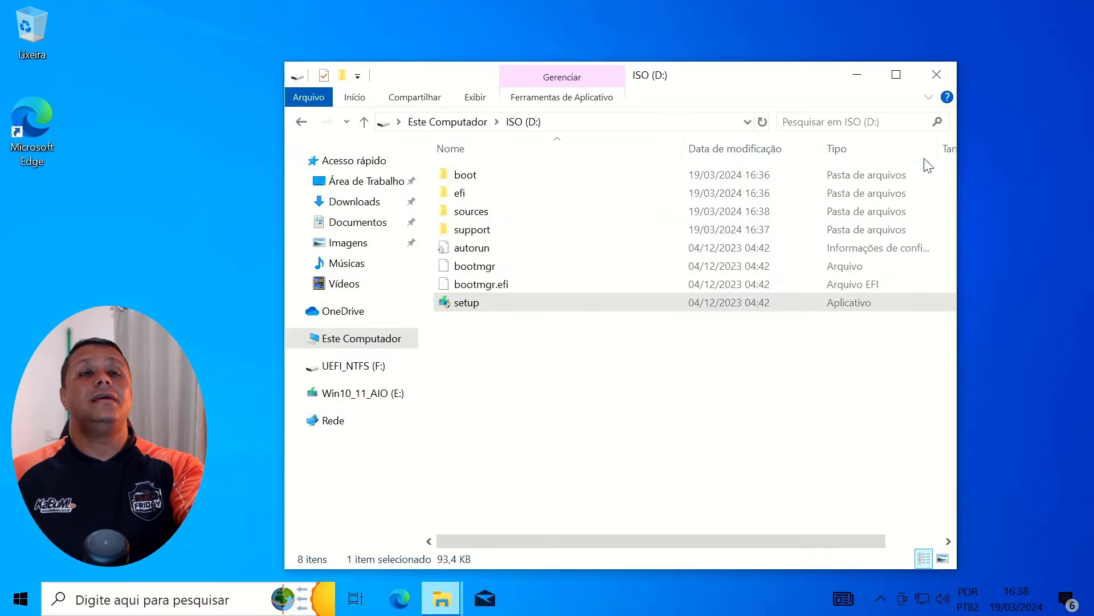
pyautogui.click(947, 73)
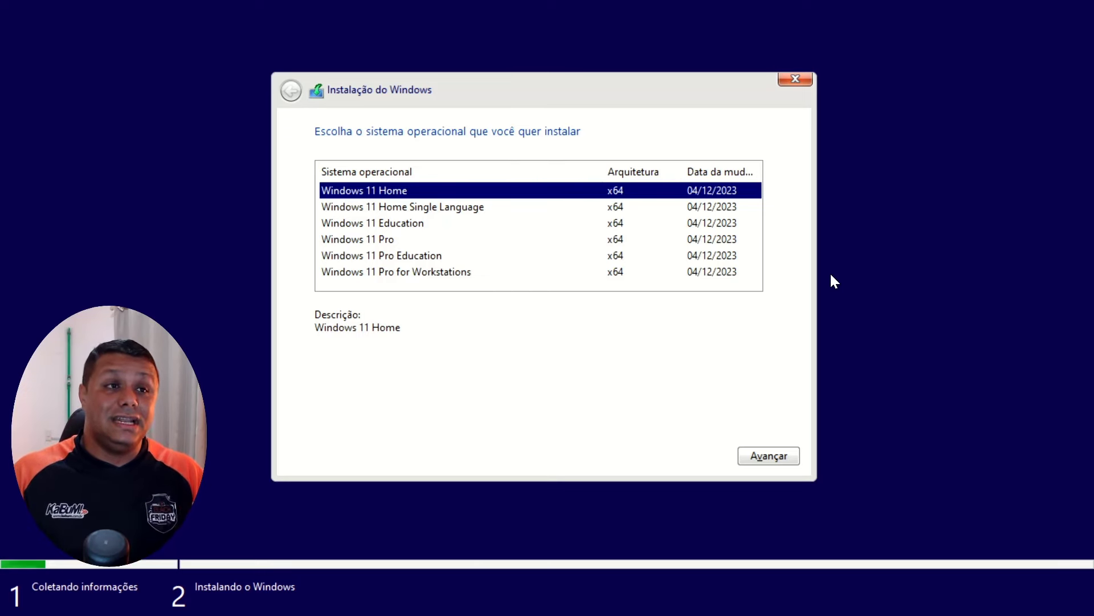
# Step: Install Windows 11 Pro on Unidade 1 Partição 3 (C:), accept moving the old files to Windows.old, and restart immediately
pyautogui.click(397, 243)
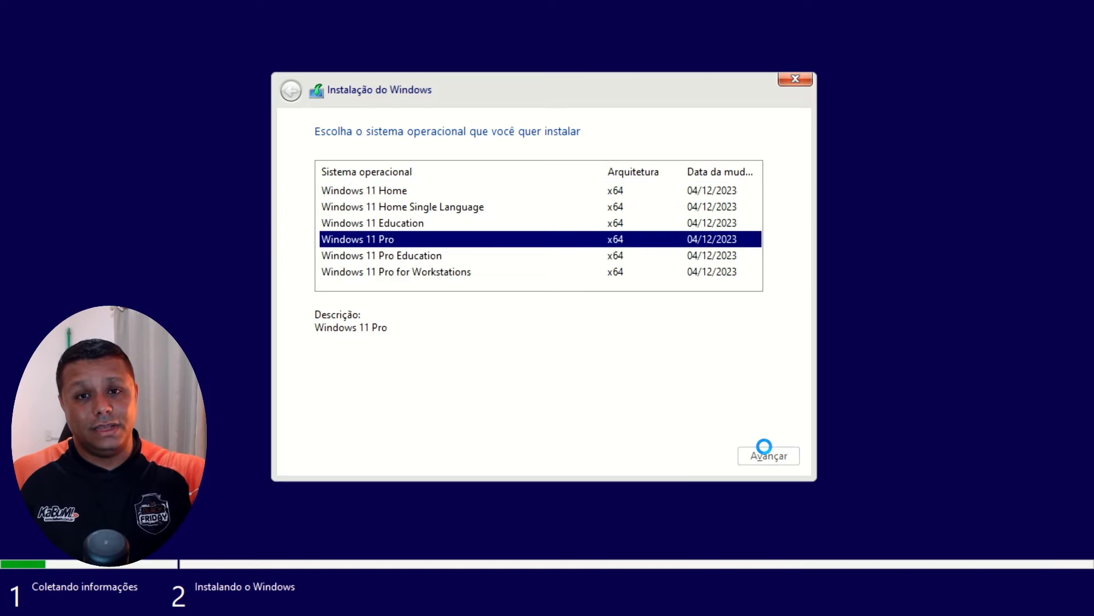
pyautogui.click(764, 446)
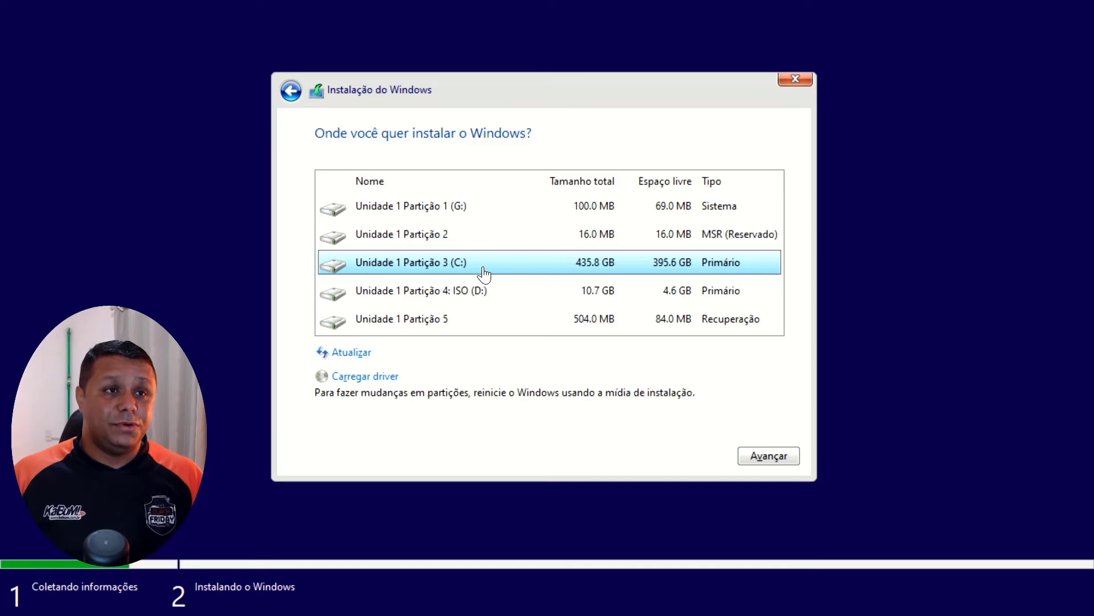
pyautogui.click(755, 451)
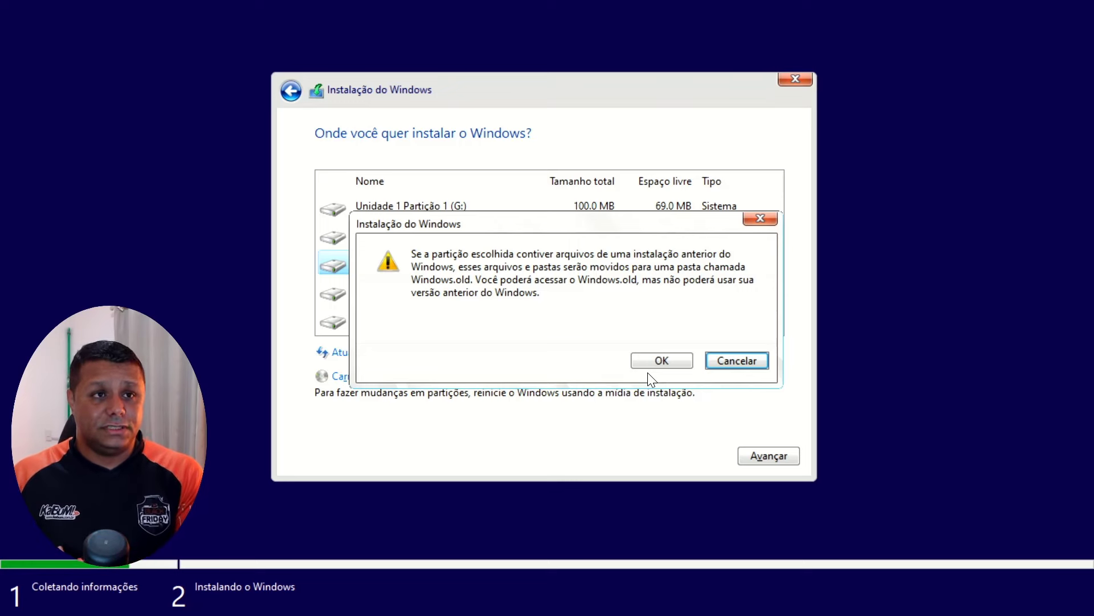
pyautogui.moveTo(599, 224); pyautogui.dragTo(597, 320)
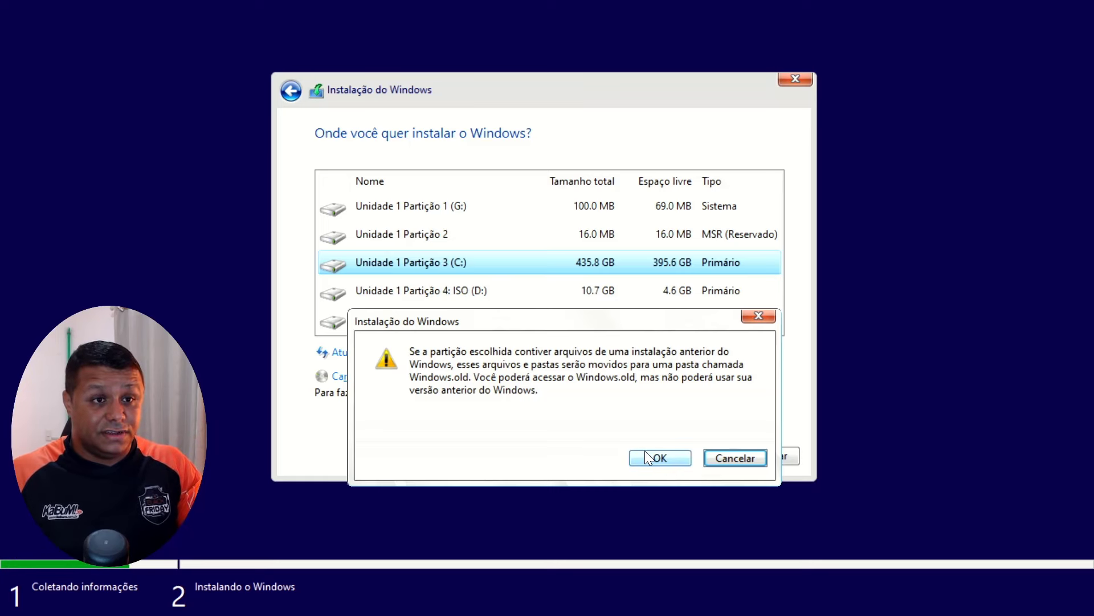
pyautogui.click(658, 458)
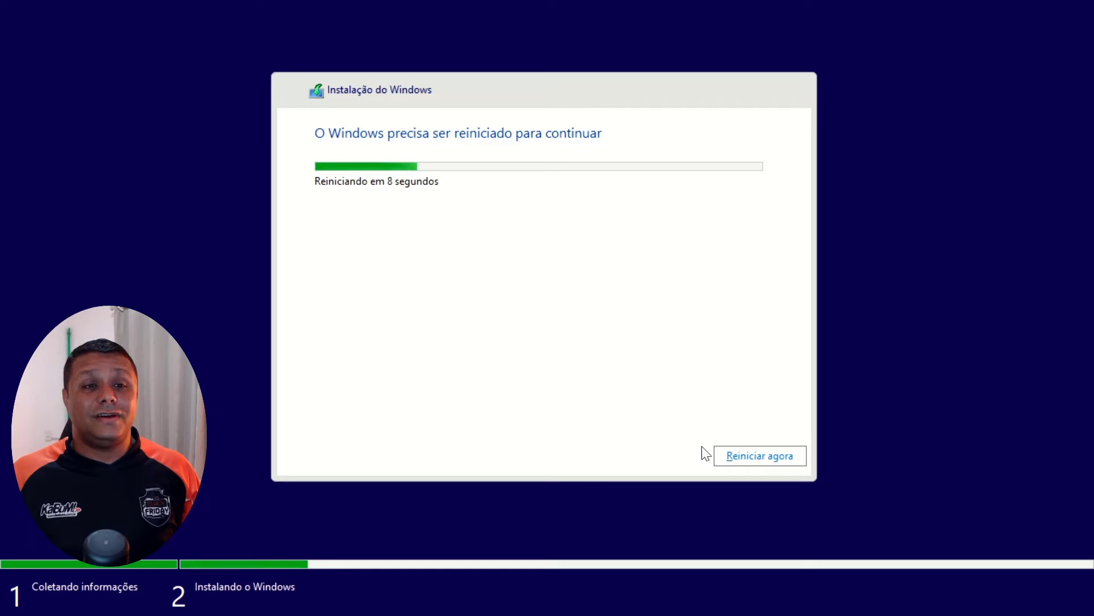
pyautogui.click(730, 457)
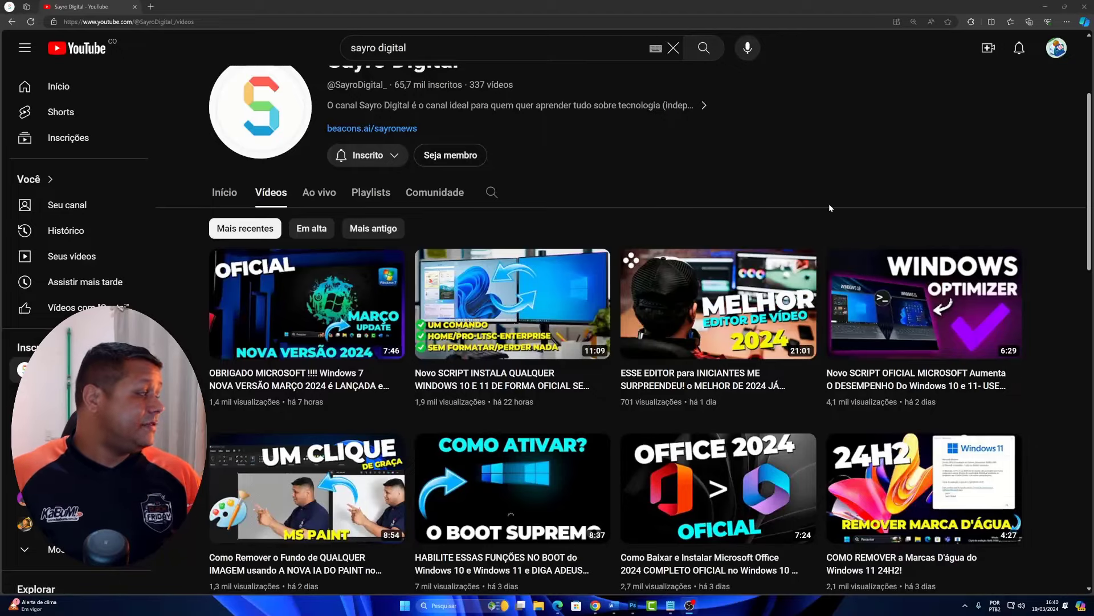
pyautogui.scroll(-2, 829, 204)
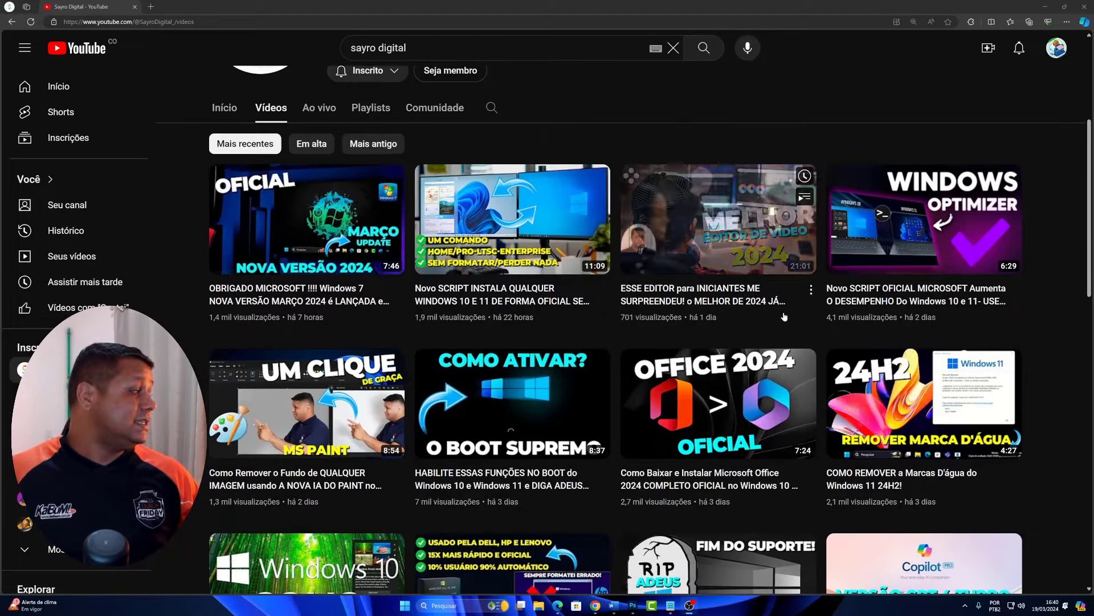
pyautogui.scroll(-3, 781, 314)
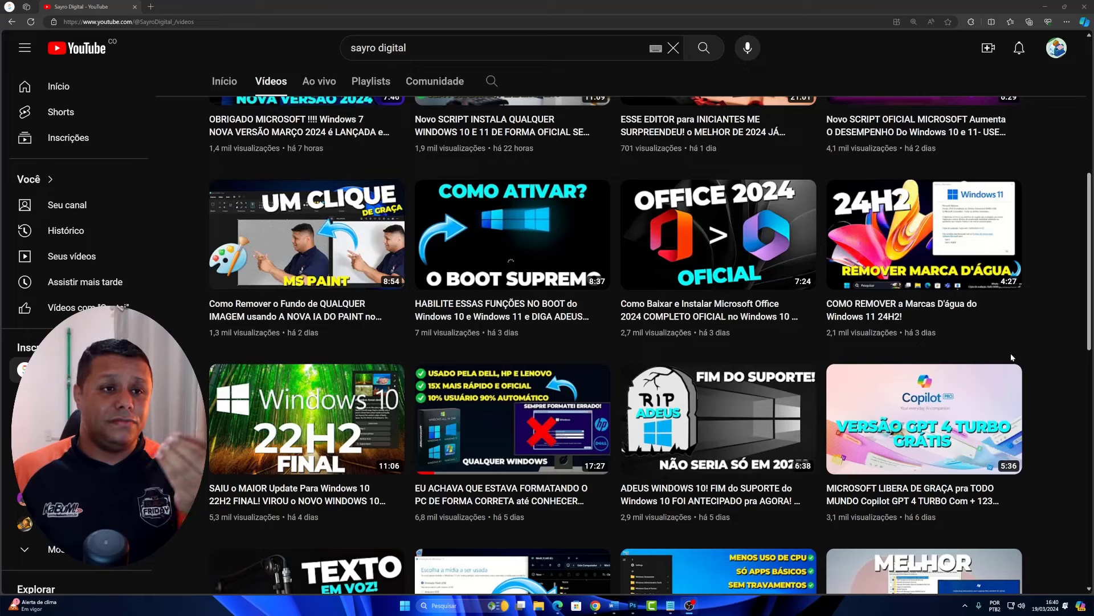
# Step: Open Microsoft Clipchamp and create a new video from scratch
pyautogui.moveTo(457, 497)
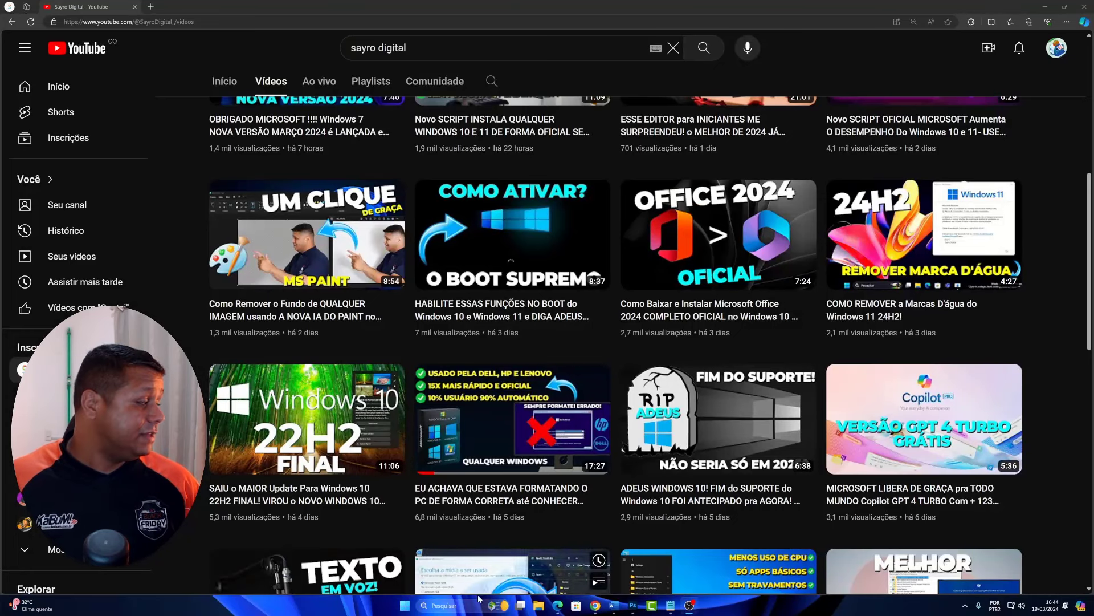
pyautogui.click(477, 604)
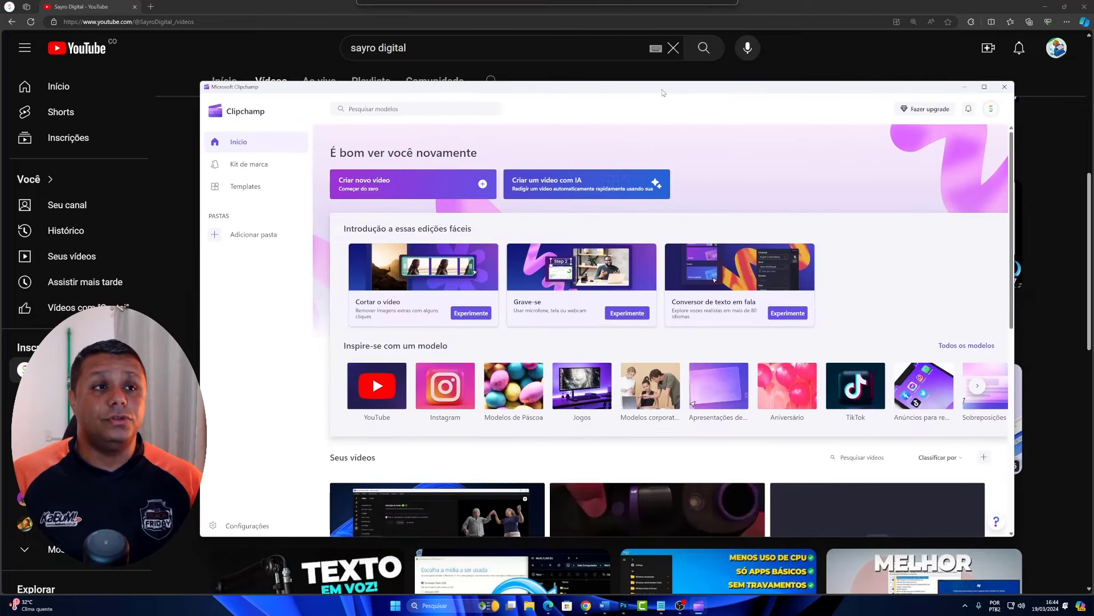
pyautogui.click(438, 193)
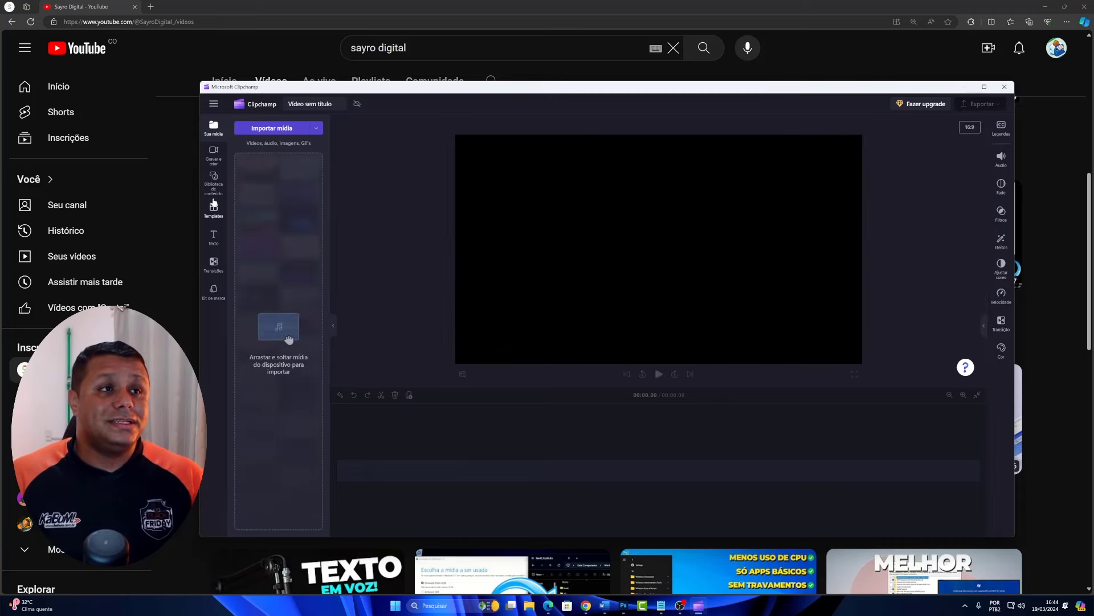
pyautogui.click(213, 153)
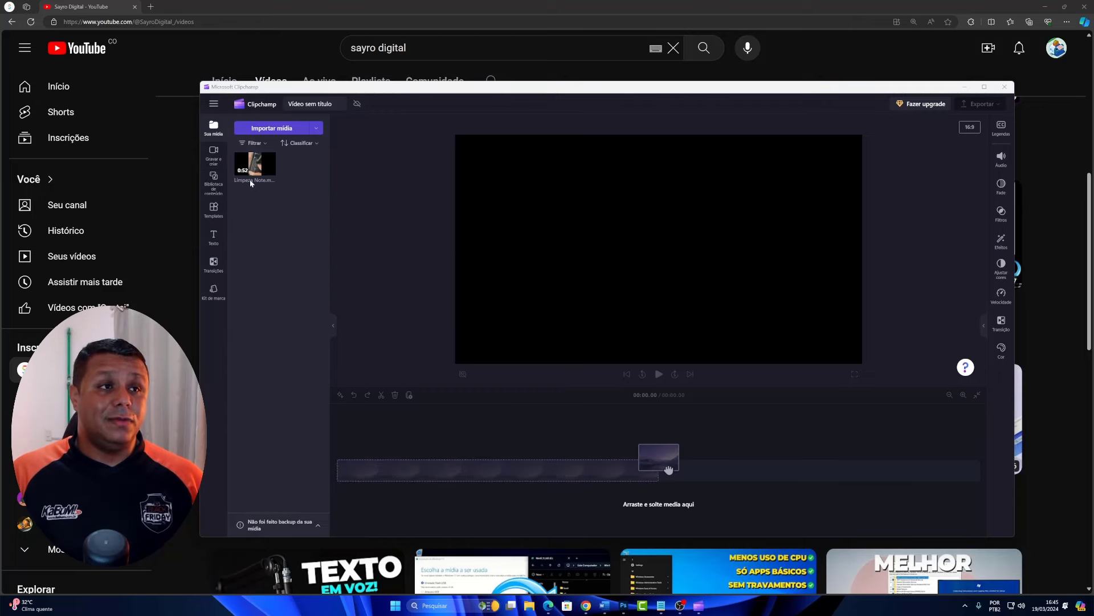
# Step: Add the 0:52 Limpeza clip to the start of the timeline, move the playhead to about 3 seconds and dismiss the dimensions notice
pyautogui.moveTo(251, 182); pyautogui.dragTo(351, 473)
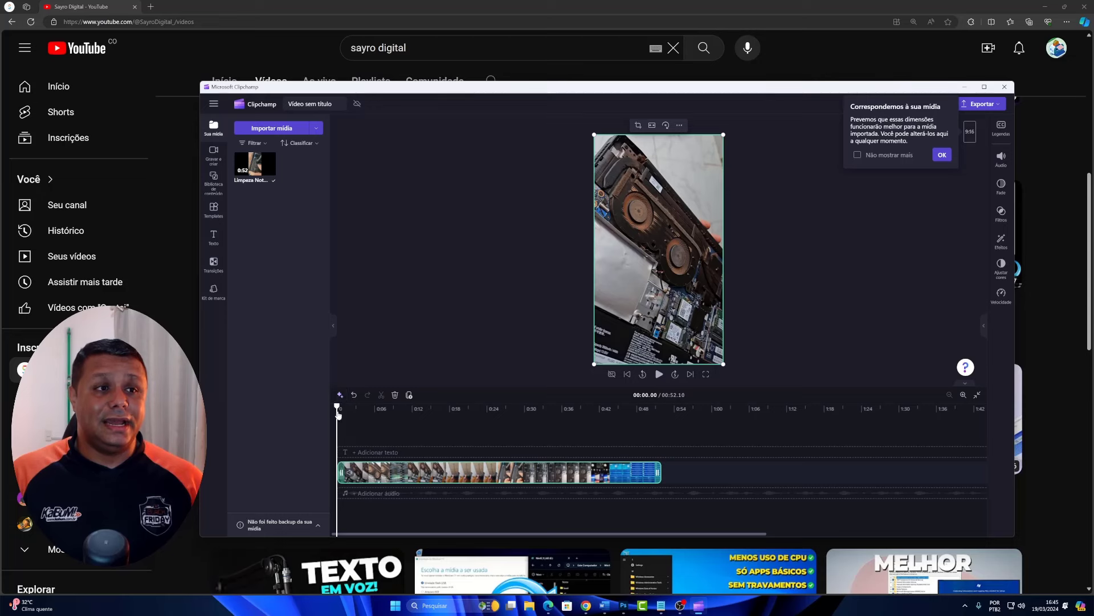
pyautogui.moveTo(338, 415)
pyautogui.mouseDown()
pyautogui.moveTo(367, 406)
pyautogui.moveTo(355, 405)
pyautogui.mouseUp()
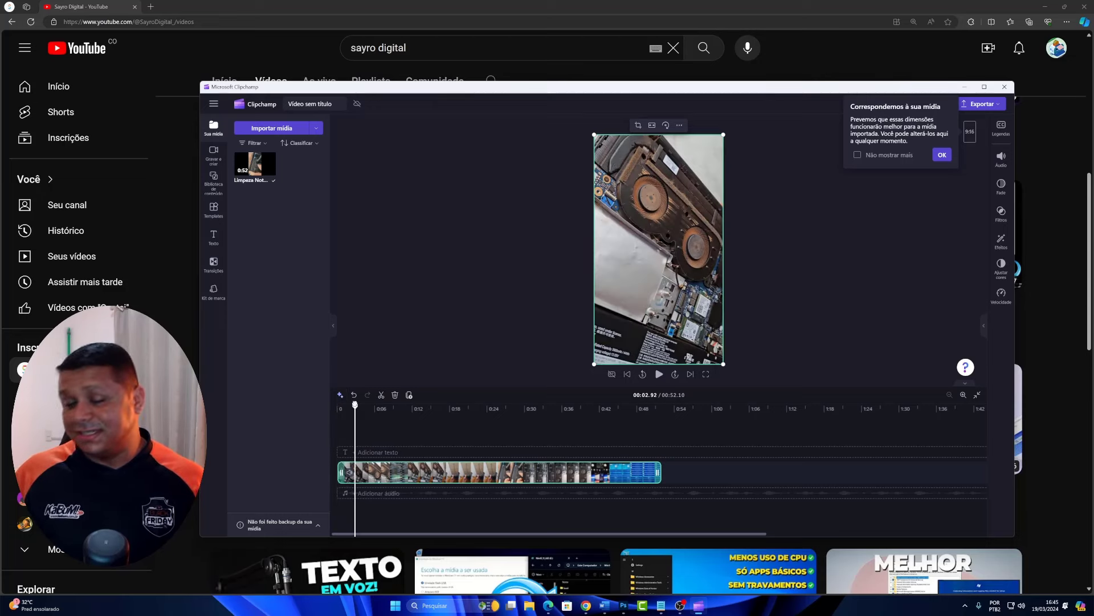
pyautogui.click(942, 155)
# Step: Turn on automatic captions for the video and transcribe its media with the language set to Português (Brasil)
pyautogui.click(1000, 139)
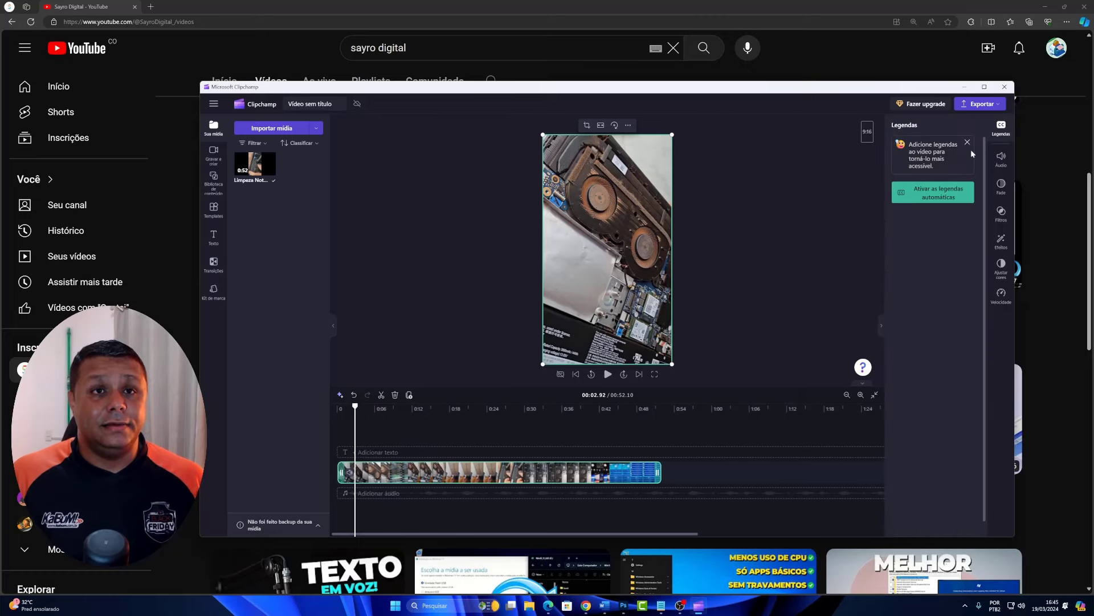
pyautogui.click(933, 199)
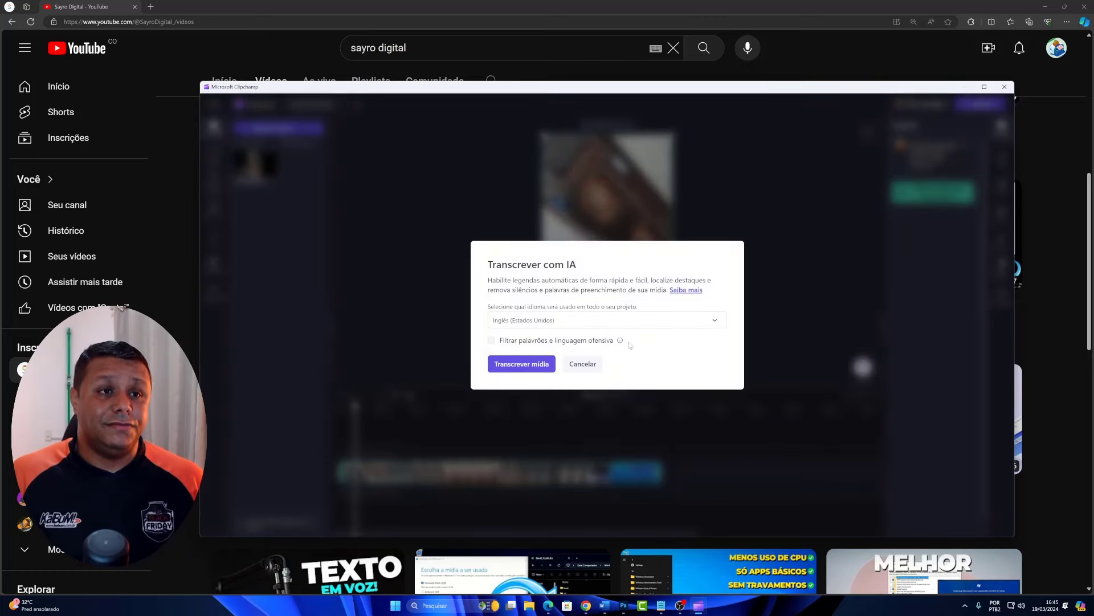
pyautogui.click(641, 320)
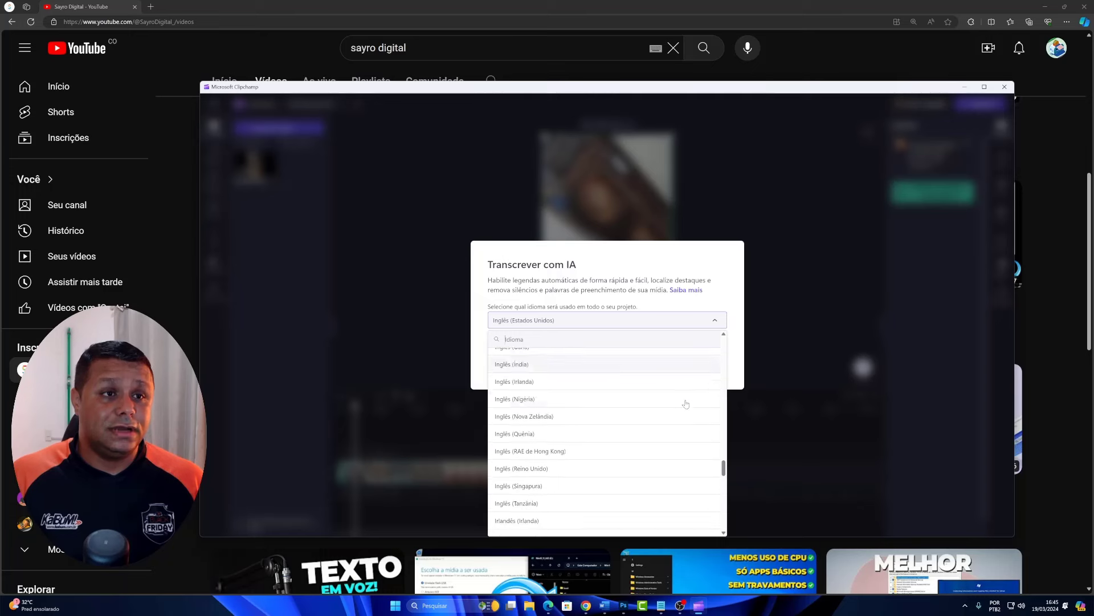
pyautogui.scroll(-5, 652, 420)
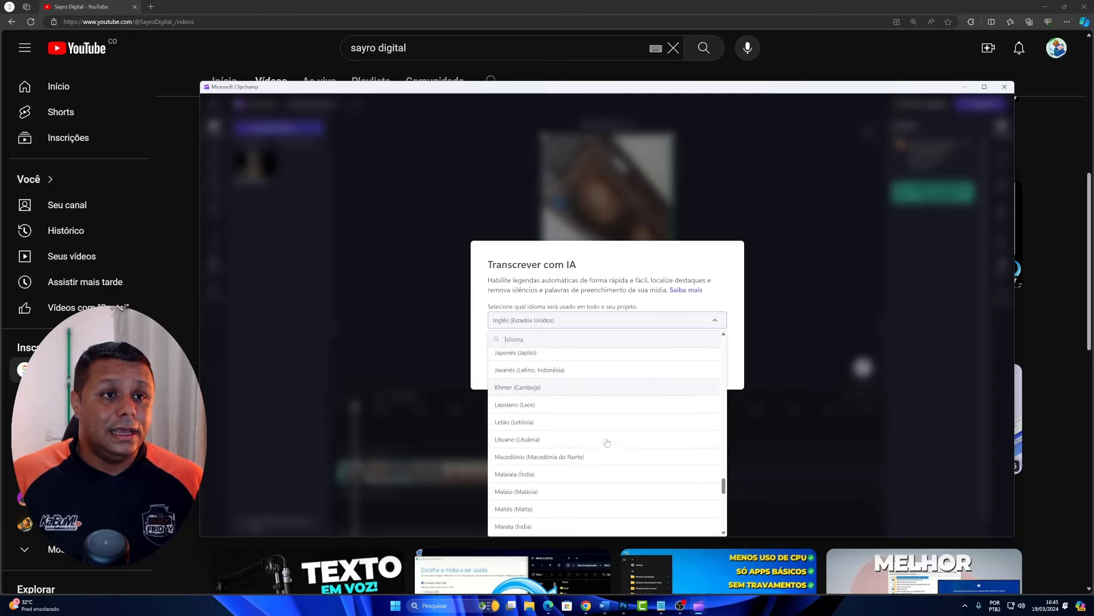
pyautogui.scroll(-4, 607, 442)
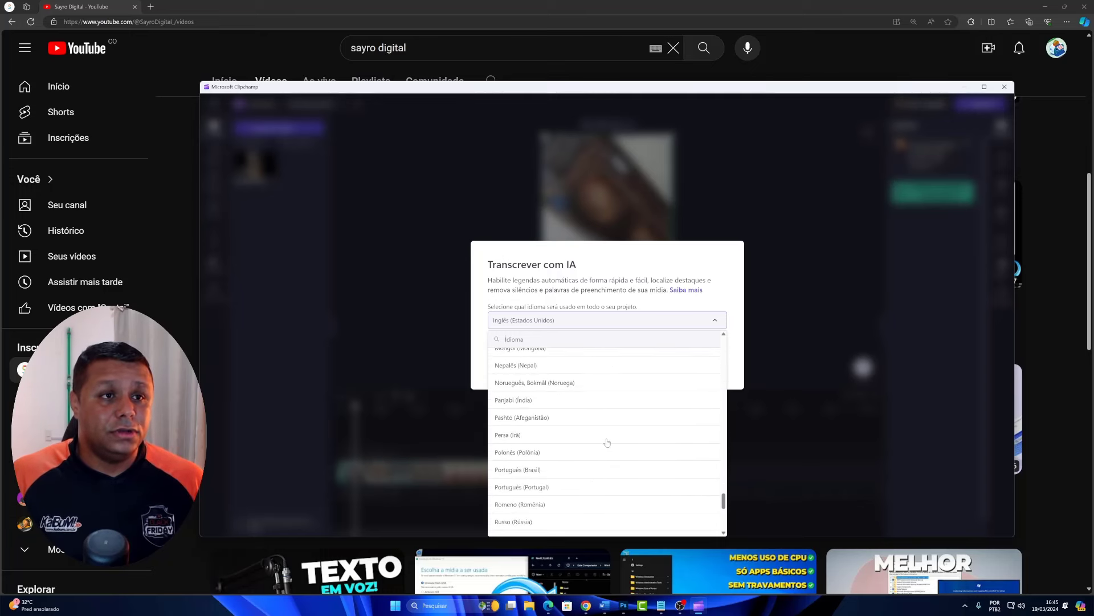
pyautogui.scroll(-2, 605, 442)
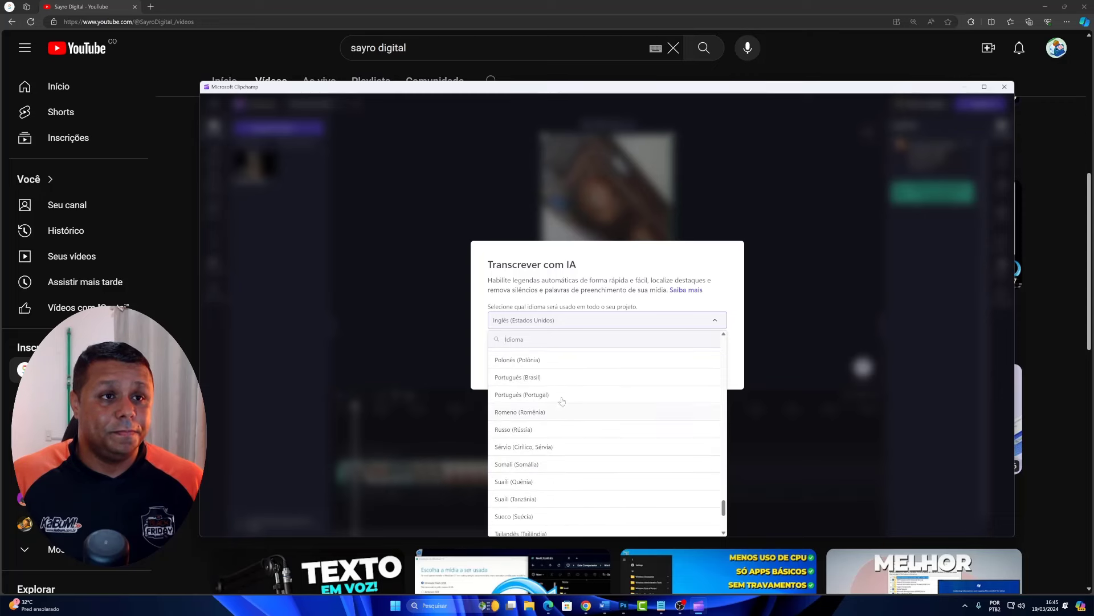
pyautogui.click(552, 378)
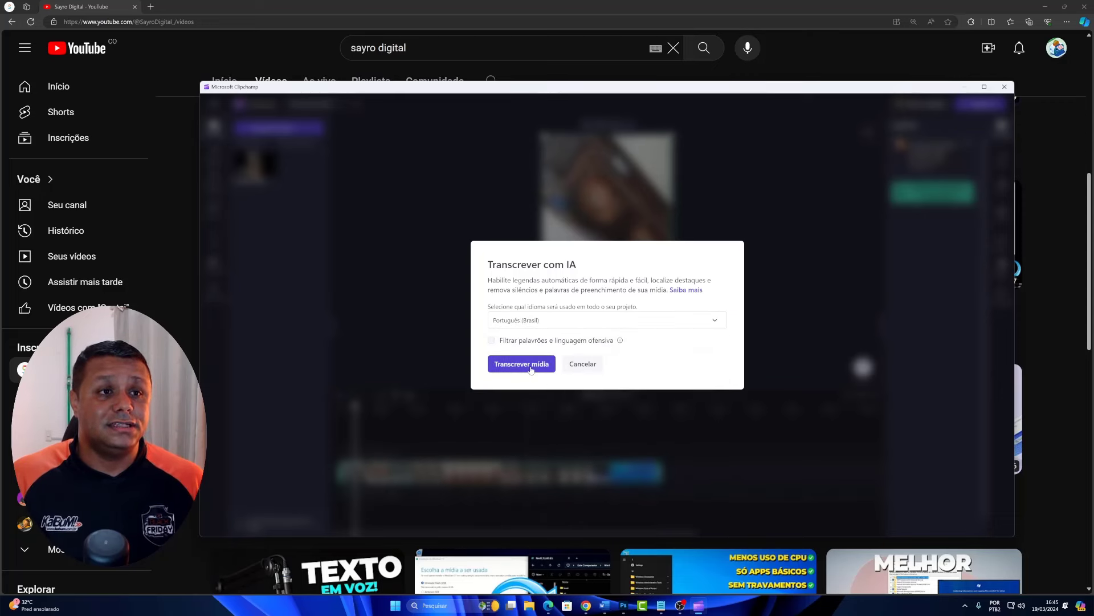
pyautogui.click(531, 369)
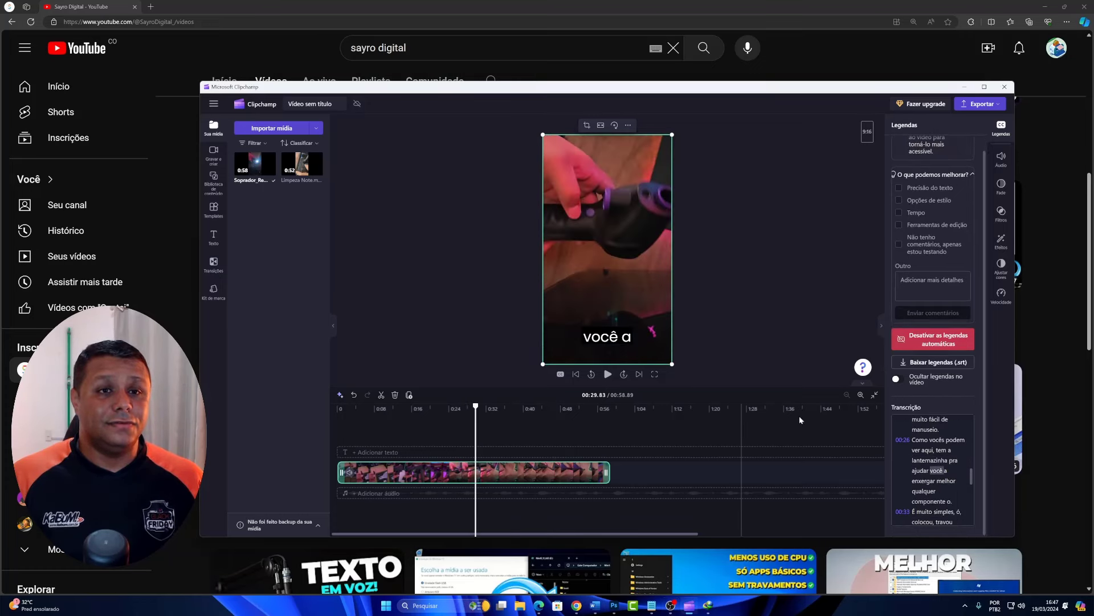
# Step: Check the generated captions at several points of the Soprador clip and show the text settings of the "melhor" caption
pyautogui.click(930, 460)
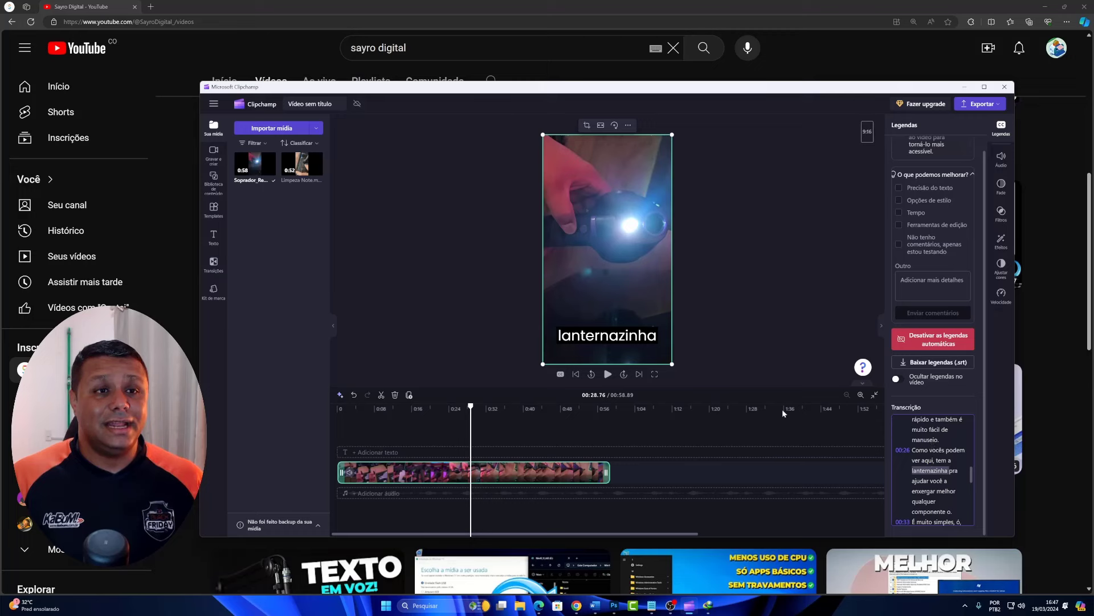
pyautogui.click(481, 413)
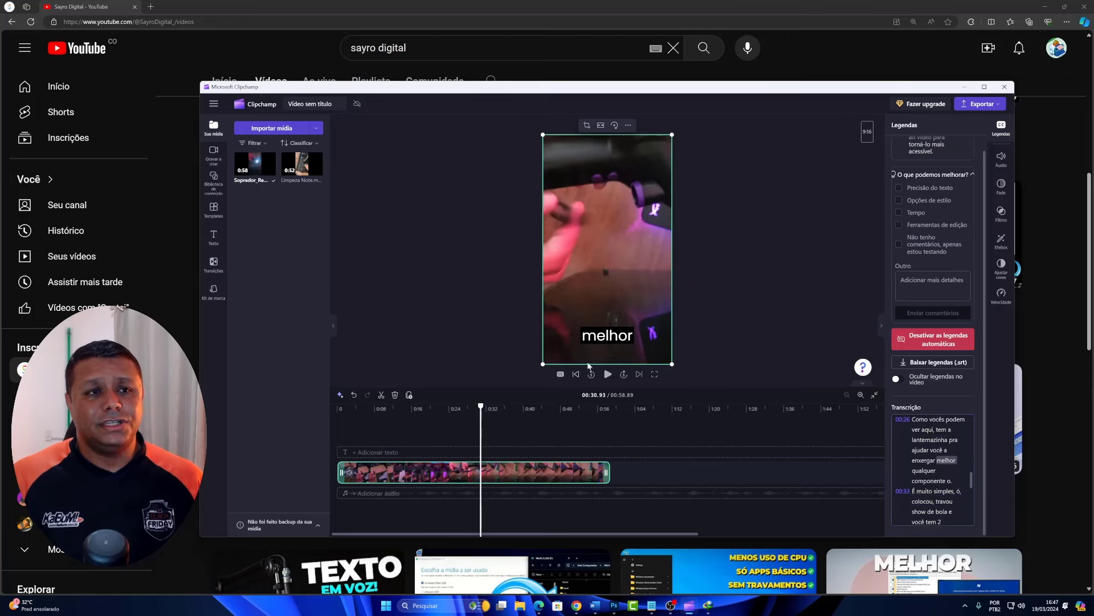
pyautogui.click(609, 342)
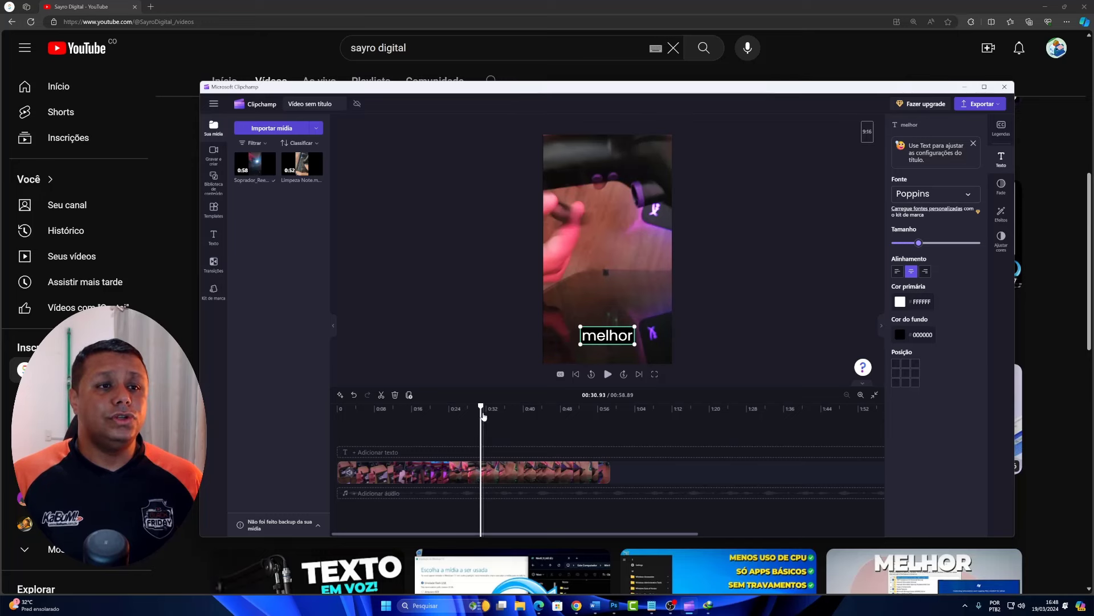
pyautogui.moveTo(481, 406); pyautogui.dragTo(562, 408)
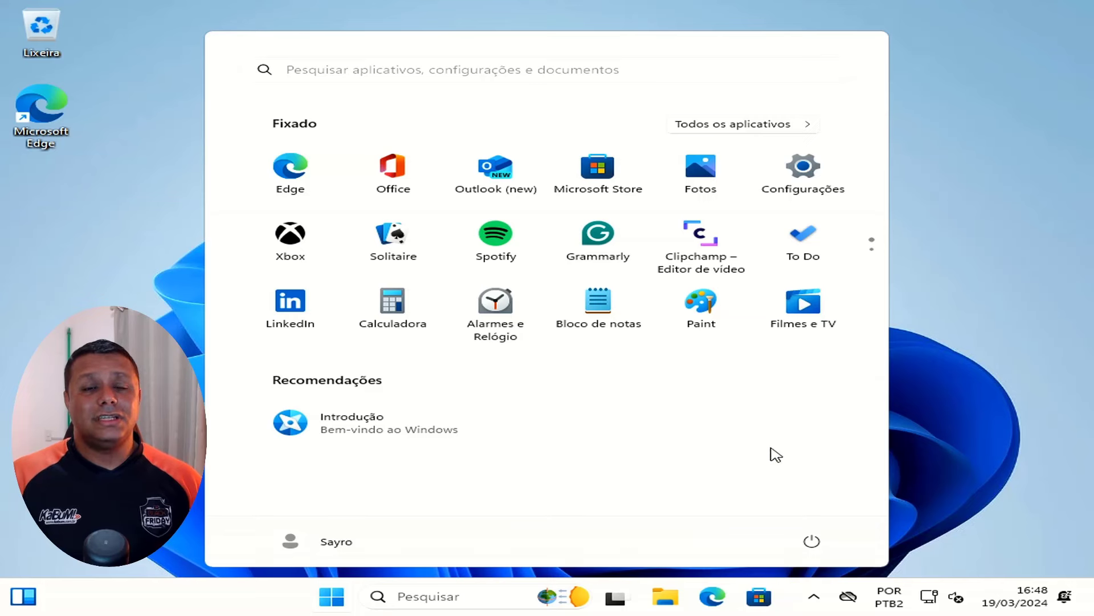
# Step: Open the Windows 11 Settings and display the device specifications on the system's Sobre page
pyautogui.click(804, 181)
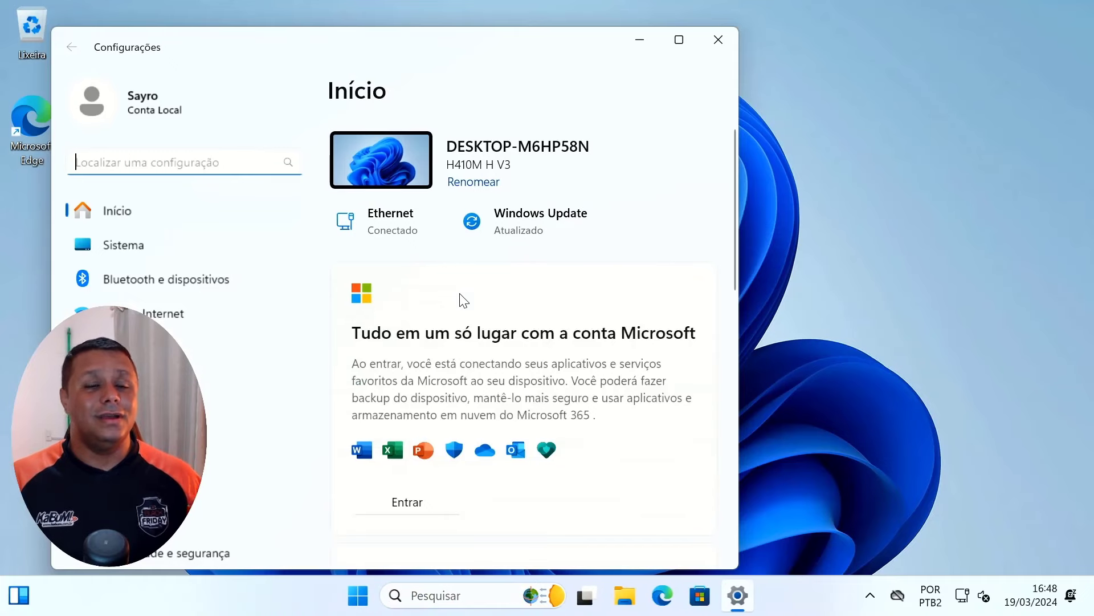
pyautogui.moveTo(429, 57); pyautogui.dragTo(630, 46)
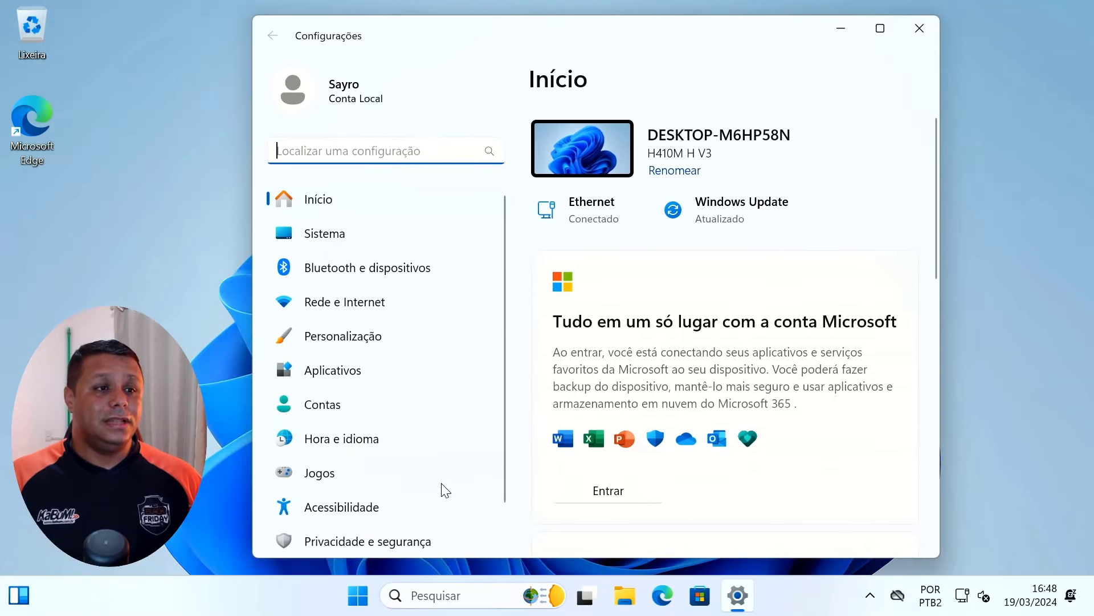
pyautogui.scroll(-1, 443, 488)
pyautogui.click(355, 194)
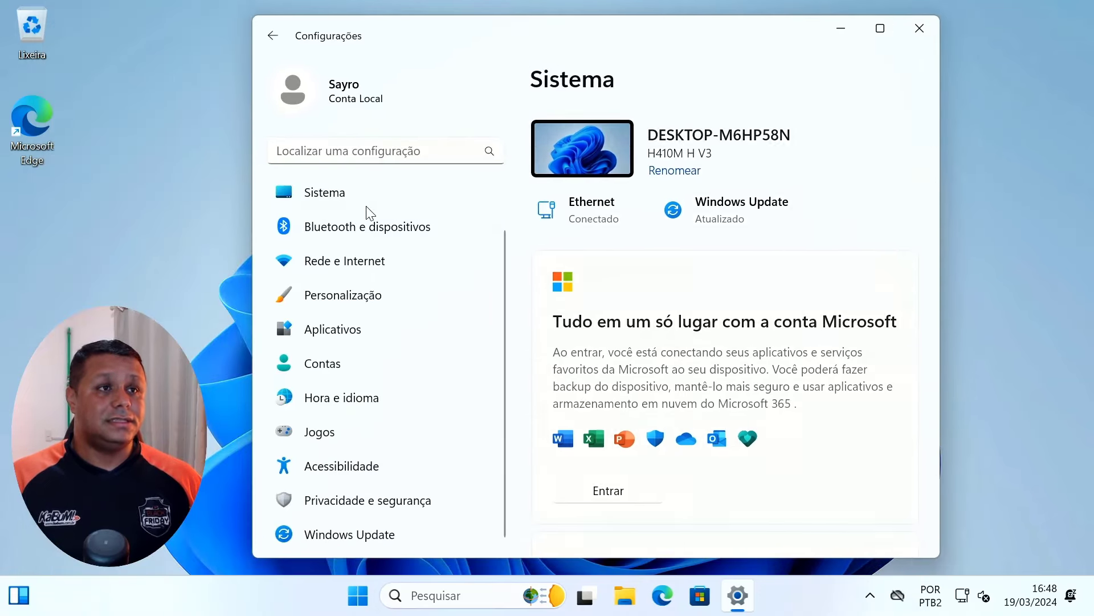
pyautogui.scroll(-10, 622, 439)
pyautogui.click(629, 494)
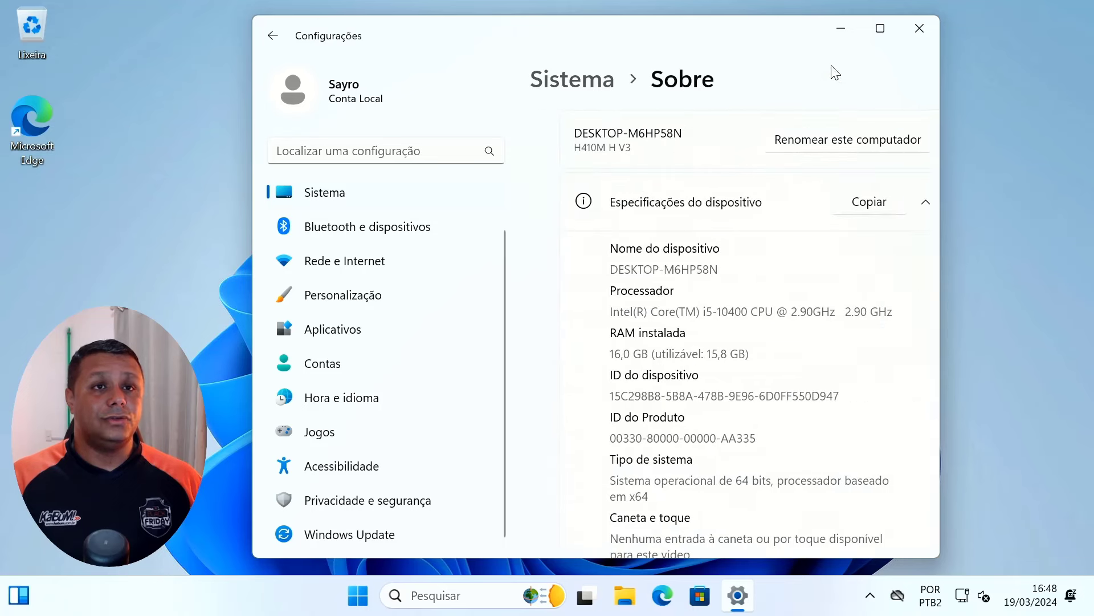
# Step: Maximize Settings and highlight the edition under Especificações do Windows on the Sobre page
pyautogui.click(880, 29)
pyautogui.scroll(-5, 665, 257)
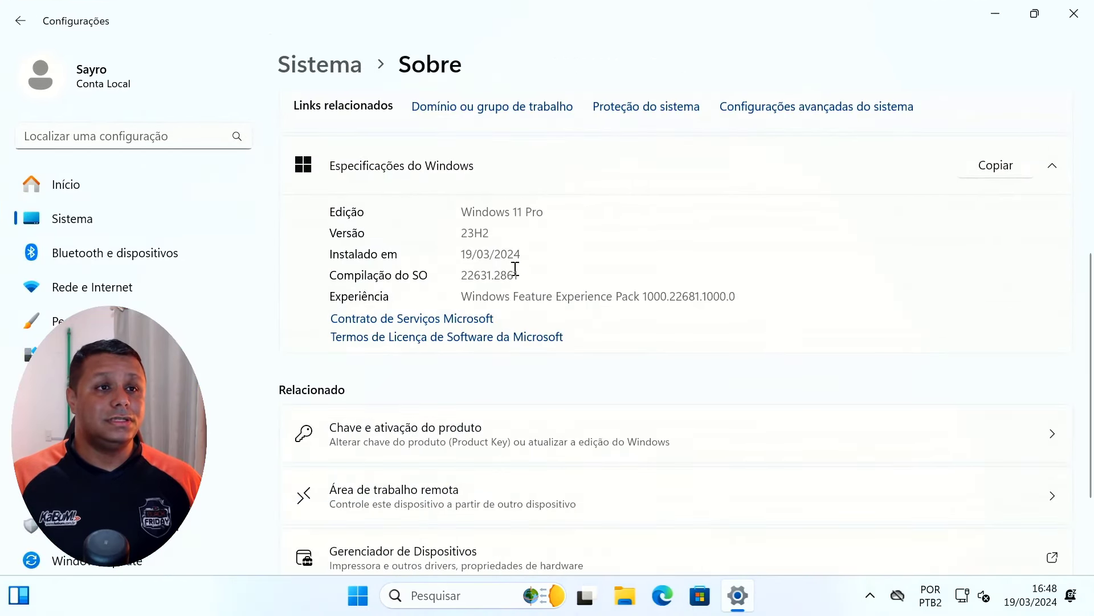
pyautogui.moveTo(514, 214); pyautogui.dragTo(552, 219)
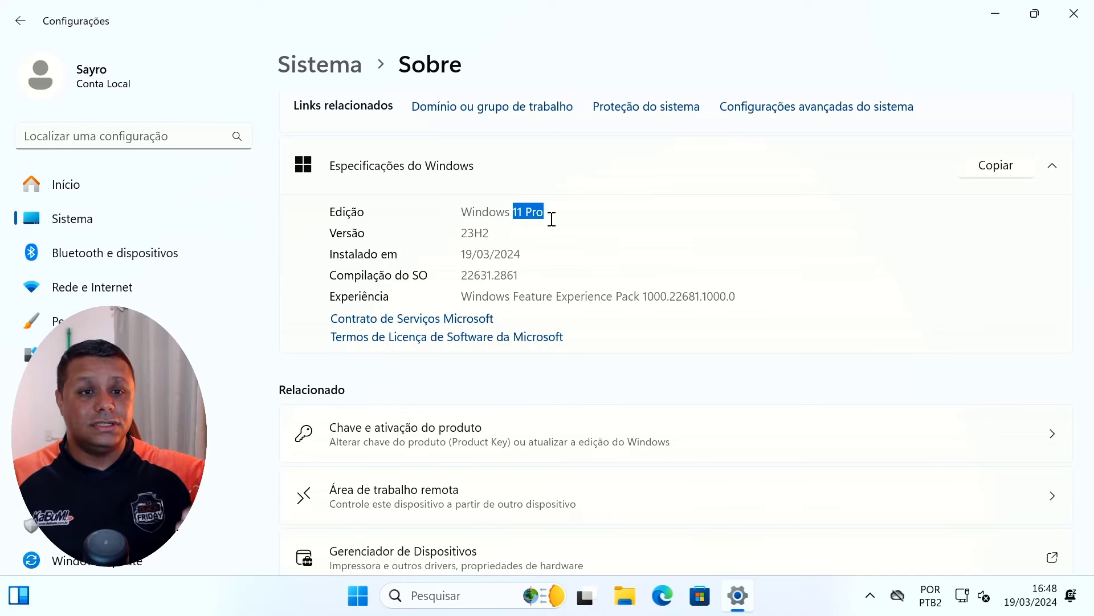
# Step: Open Disk Management, inspect the contents of the ISO (D:) drive in File Explorer, and close both windows
pyautogui.rightClick(359, 591)
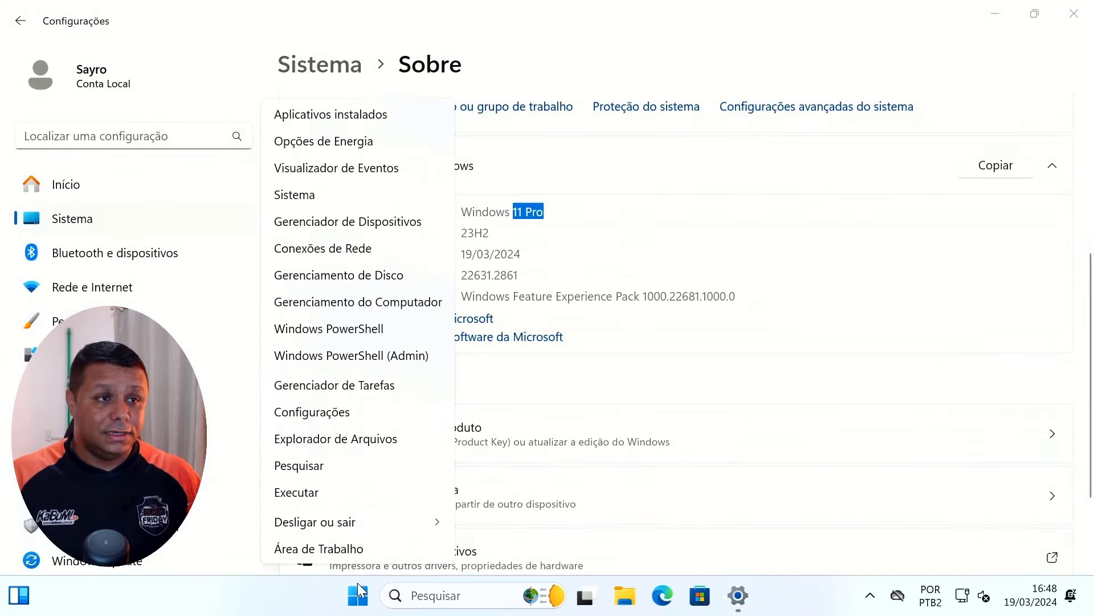
pyautogui.click(362, 276)
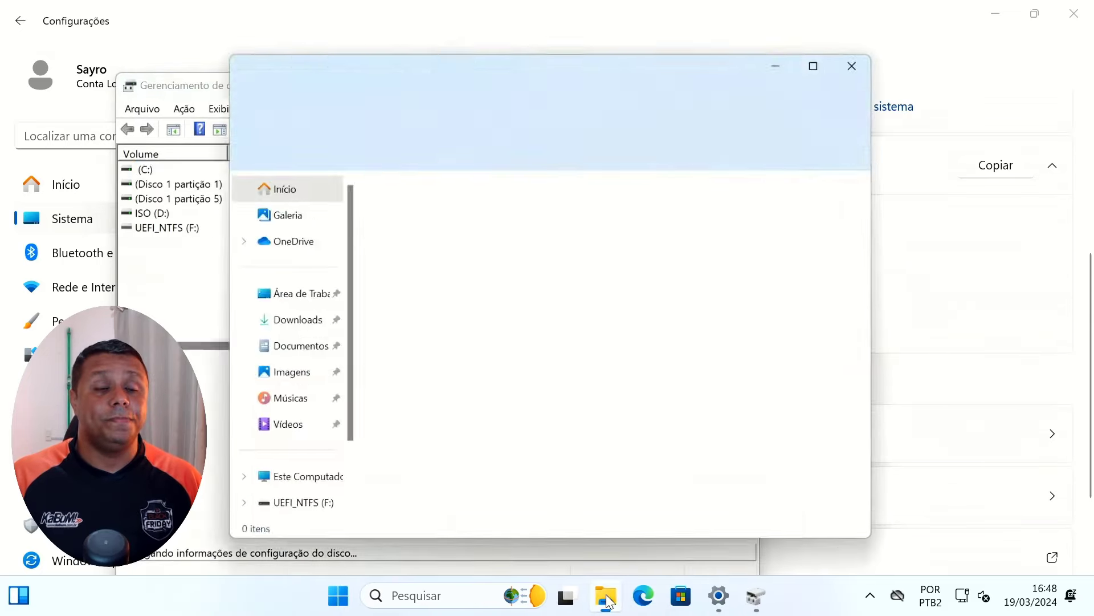
pyautogui.click(488, 509)
pyautogui.click(853, 405)
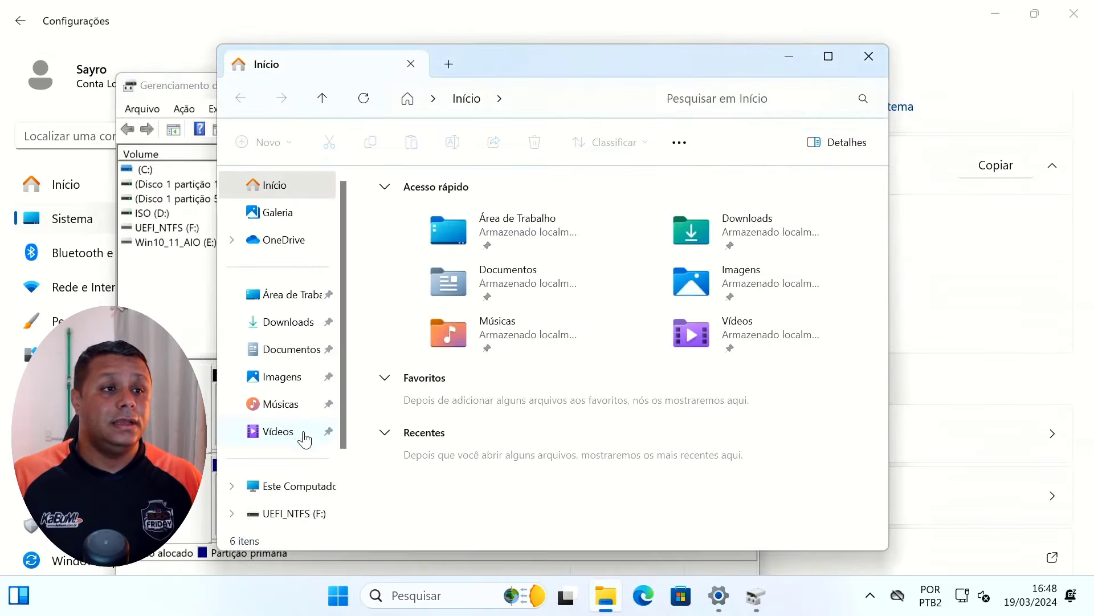
pyautogui.click(294, 490)
pyautogui.doubleClick(677, 226)
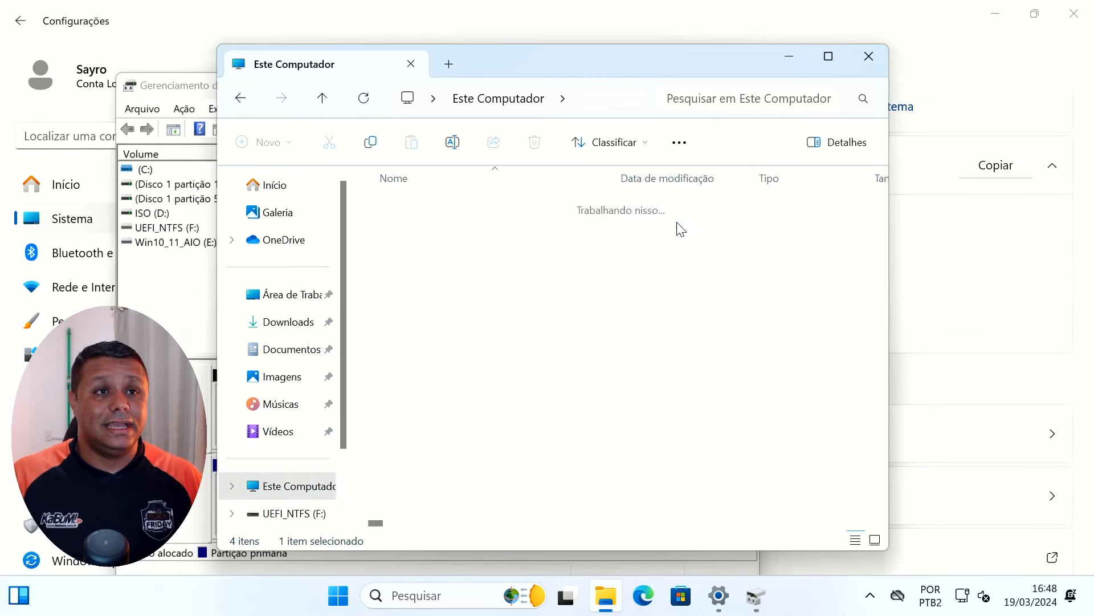
pyautogui.moveTo(662, 470); pyautogui.dragTo(405, 159)
pyautogui.click(240, 98)
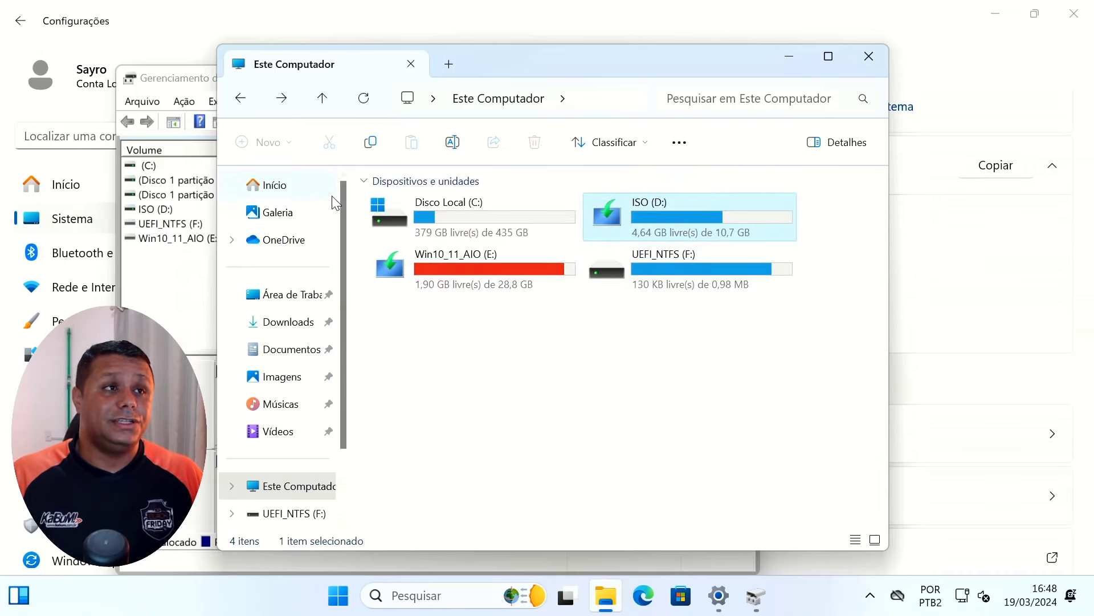
pyautogui.click(869, 56)
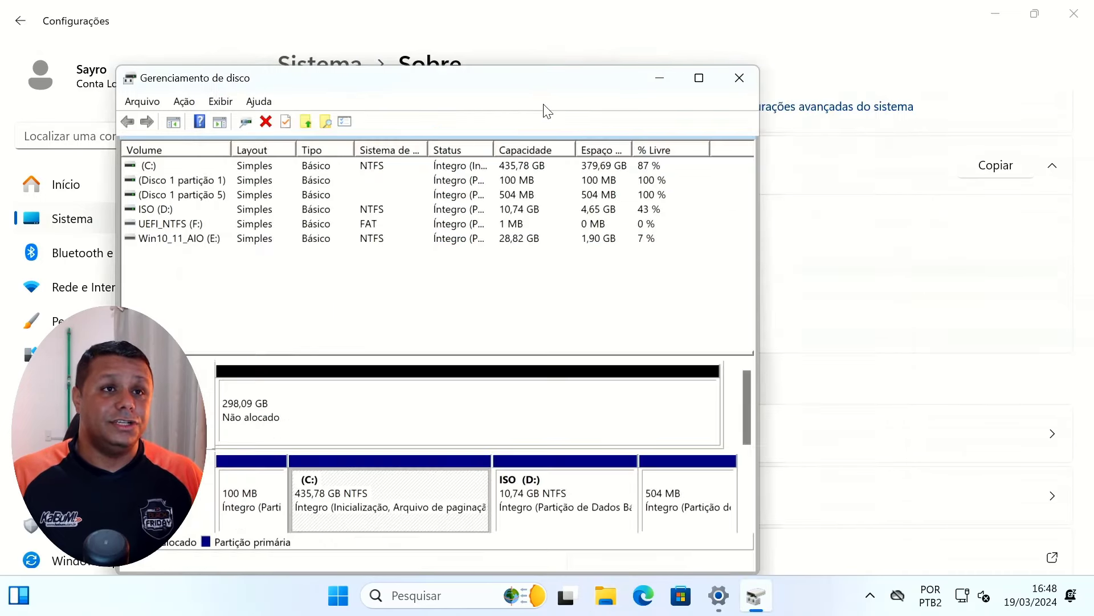
pyautogui.click(738, 78)
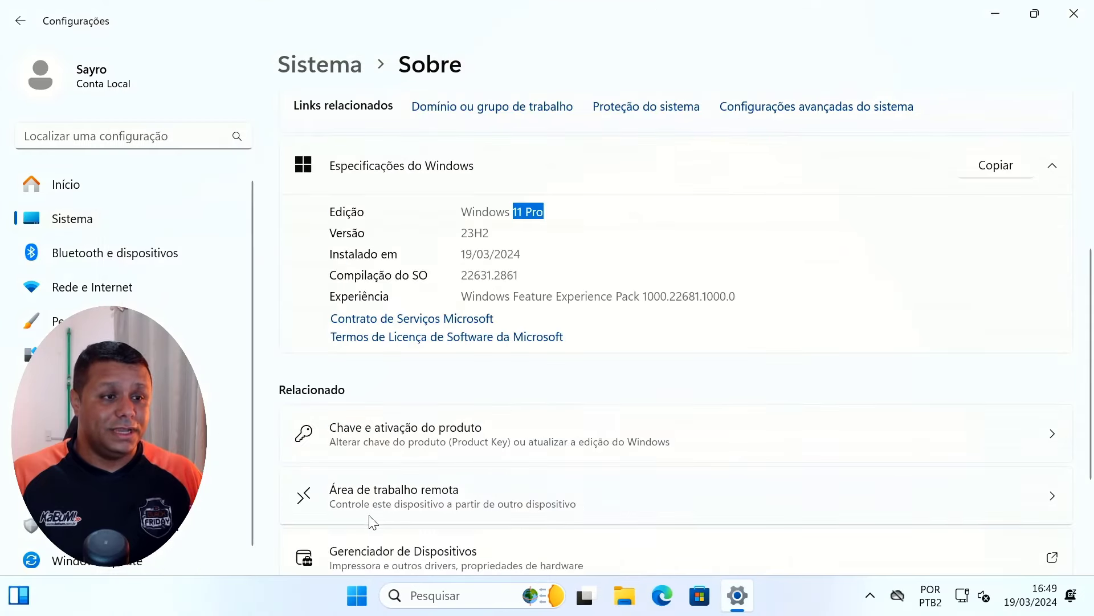
# Step: Delete the ISO (D:) volume on Disco 1 in Disk Management and confirm the data loss
pyautogui.rightClick(357, 595)
pyautogui.click(378, 278)
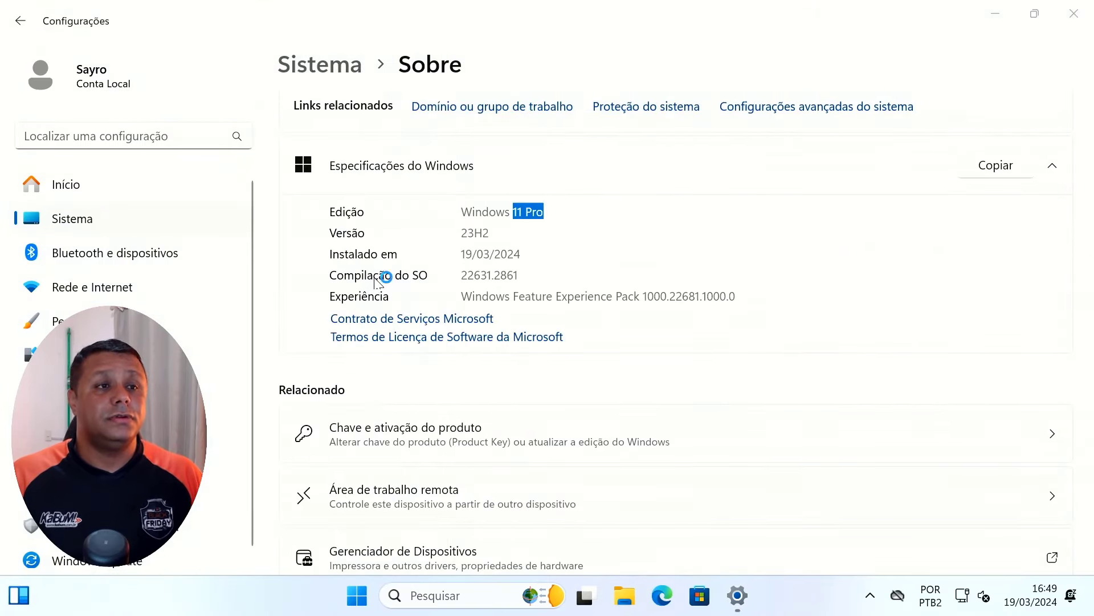
pyautogui.moveTo(523, 79); pyautogui.dragTo(681, 73)
pyautogui.click(723, 479)
pyautogui.rightClick(721, 474)
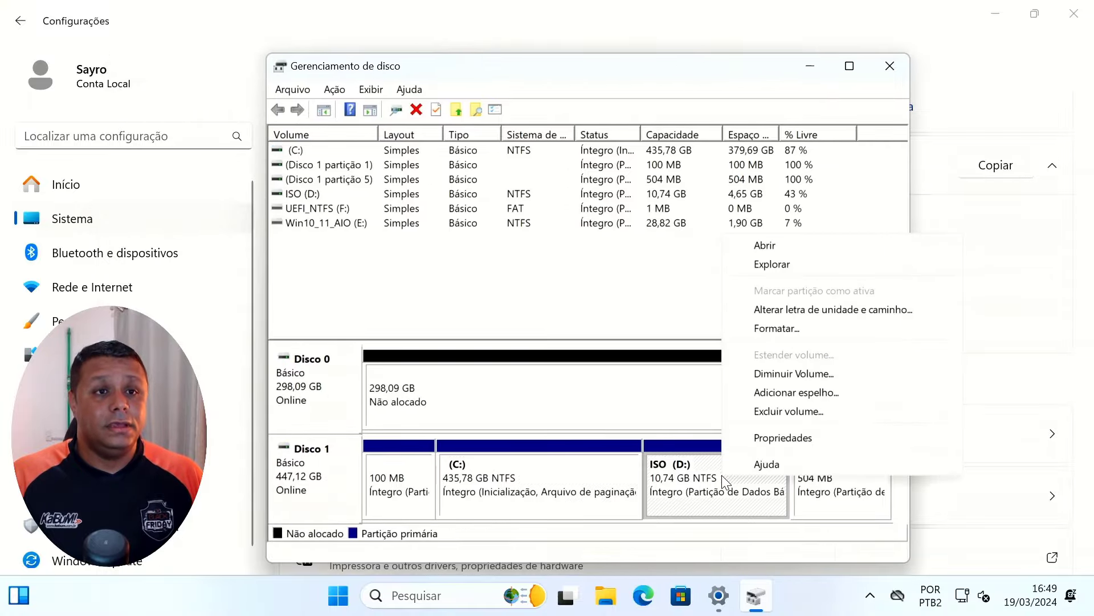
pyautogui.click(784, 411)
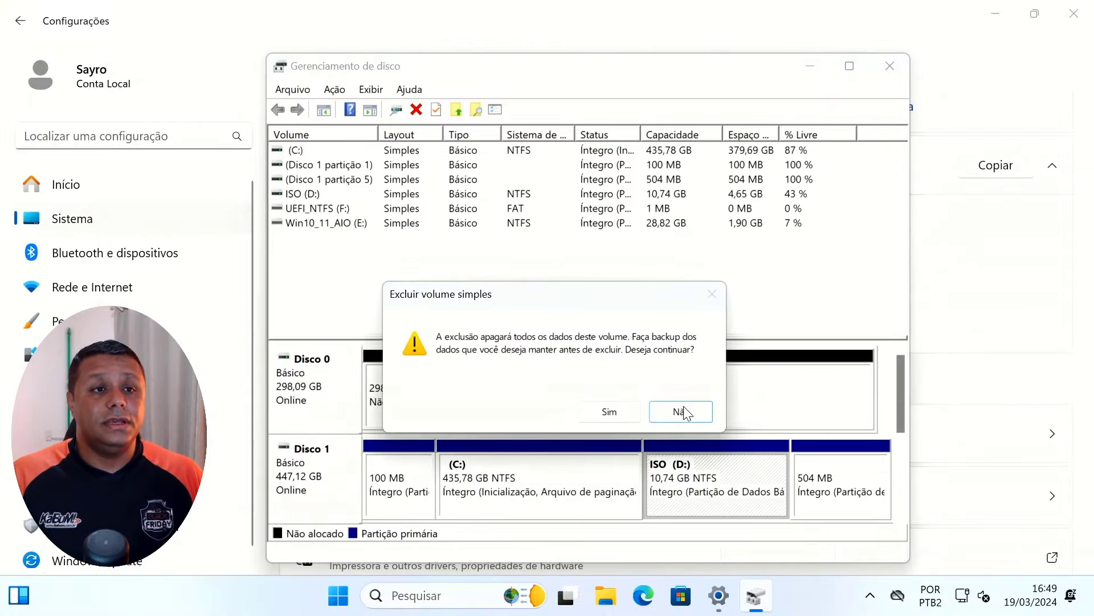
pyautogui.click(609, 411)
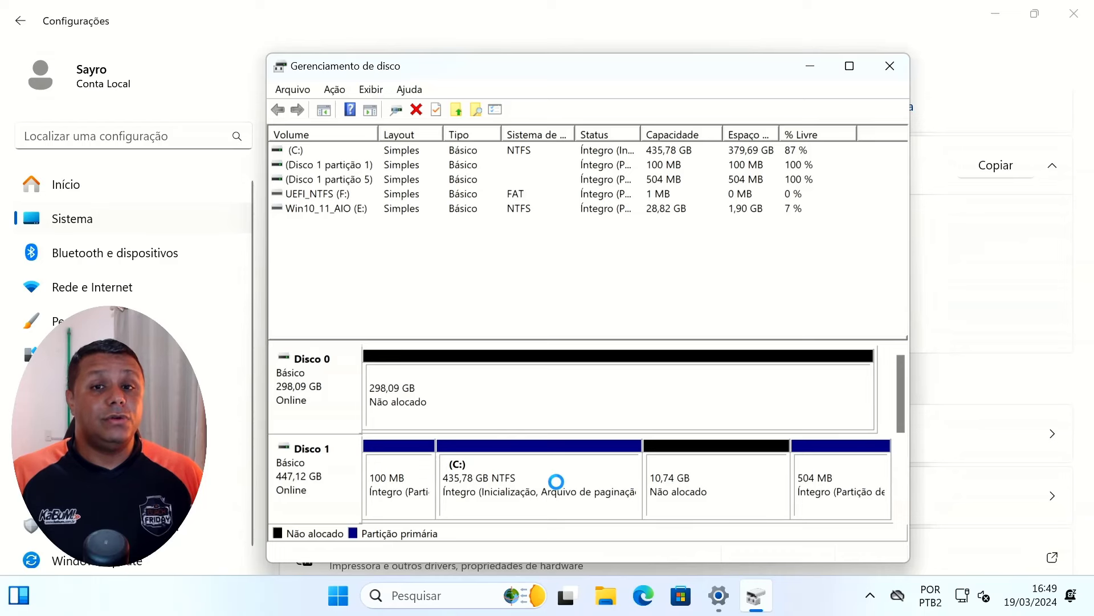
# Step: Extend the C: volume over the adjacent unallocated space with the wizard's default values, and close Disk Management and Settings
pyautogui.click(516, 491)
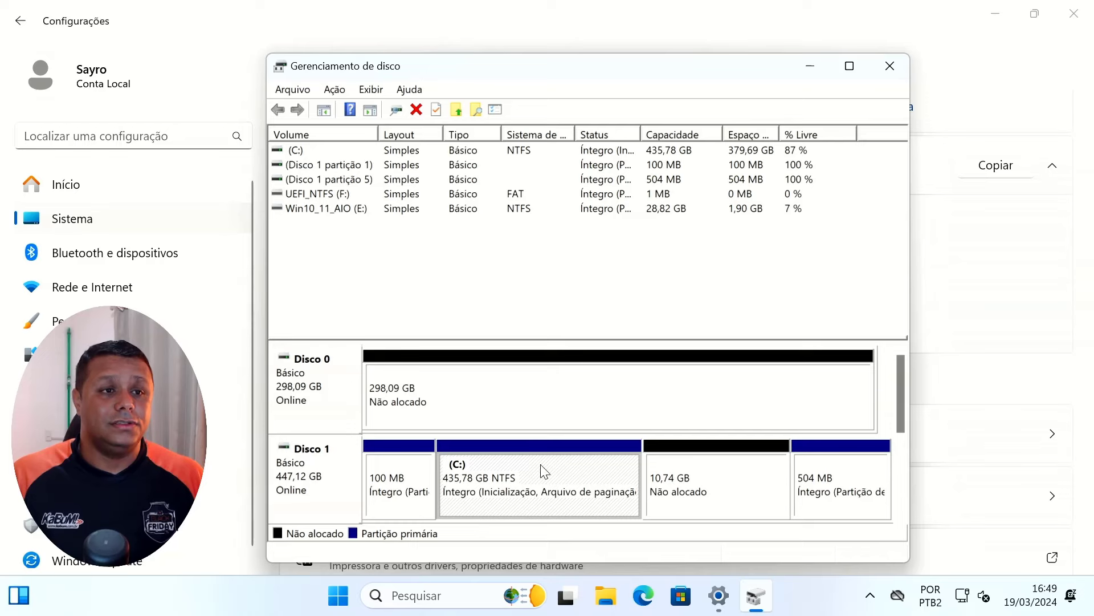
pyautogui.rightClick(538, 471)
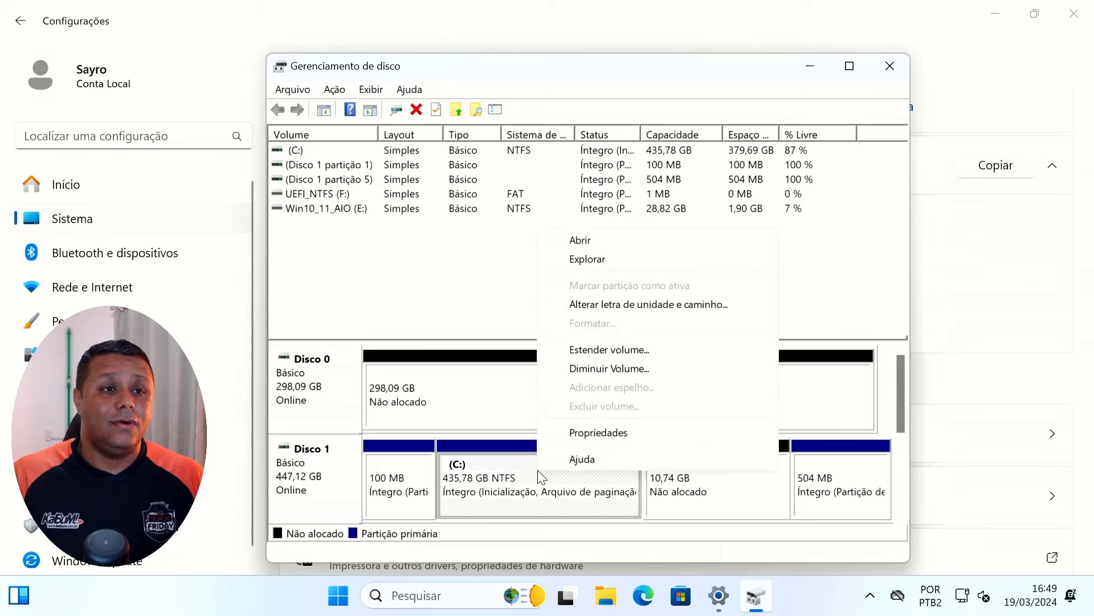
pyautogui.click(620, 352)
pyautogui.click(610, 472)
pyautogui.click(610, 472)
pyautogui.click(610, 472)
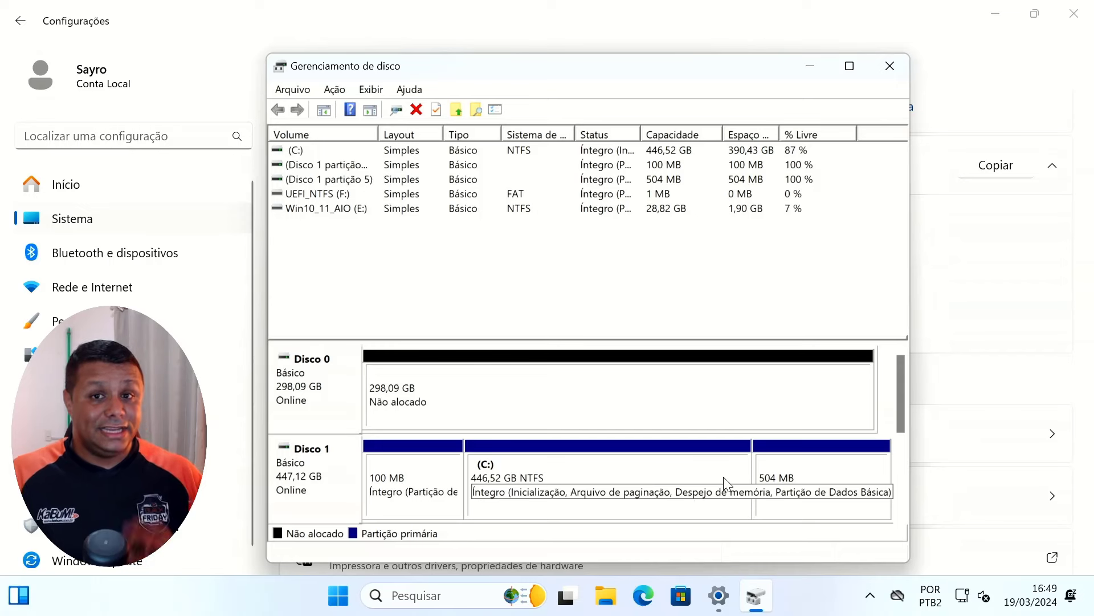
pyautogui.click(618, 482)
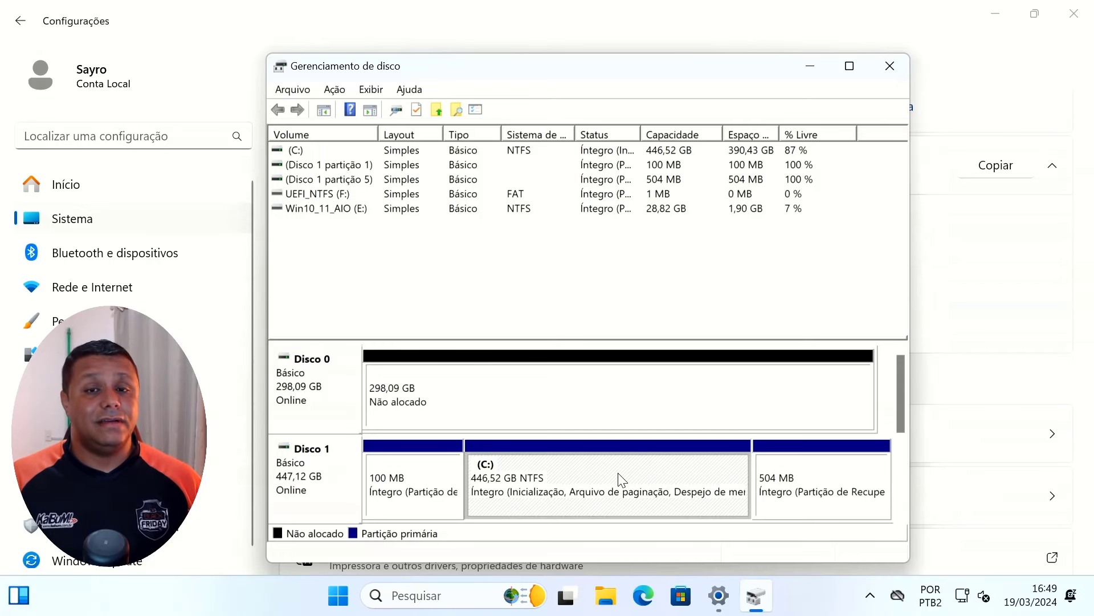
pyautogui.click(891, 68)
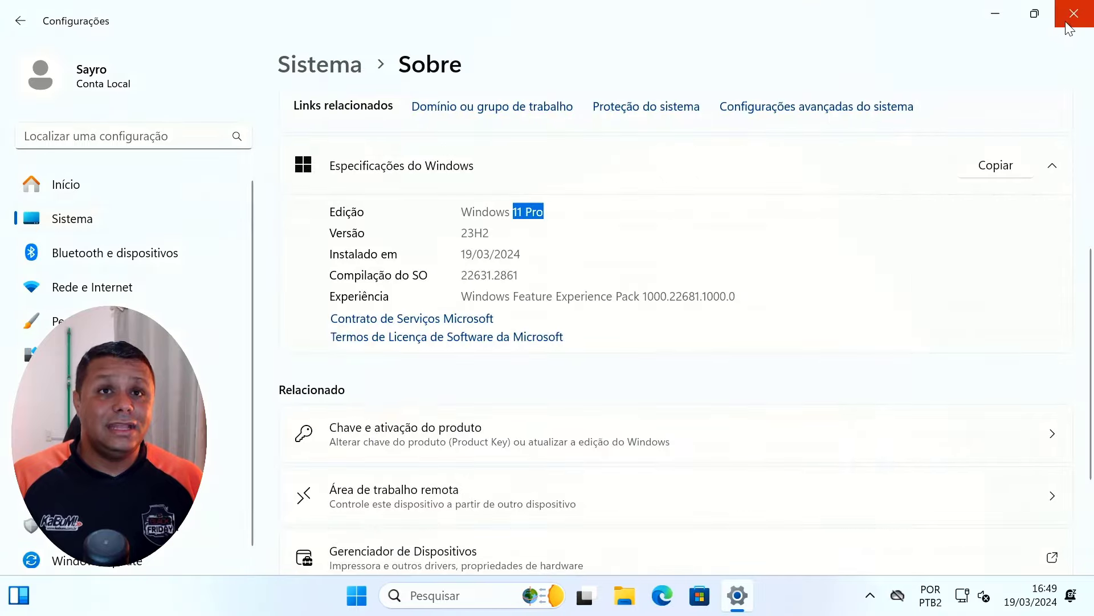
pyautogui.click(1070, 28)
# Step: Browse in File Explorer to the Windows.old folder on Disco Local (C:)
pyautogui.click(644, 595)
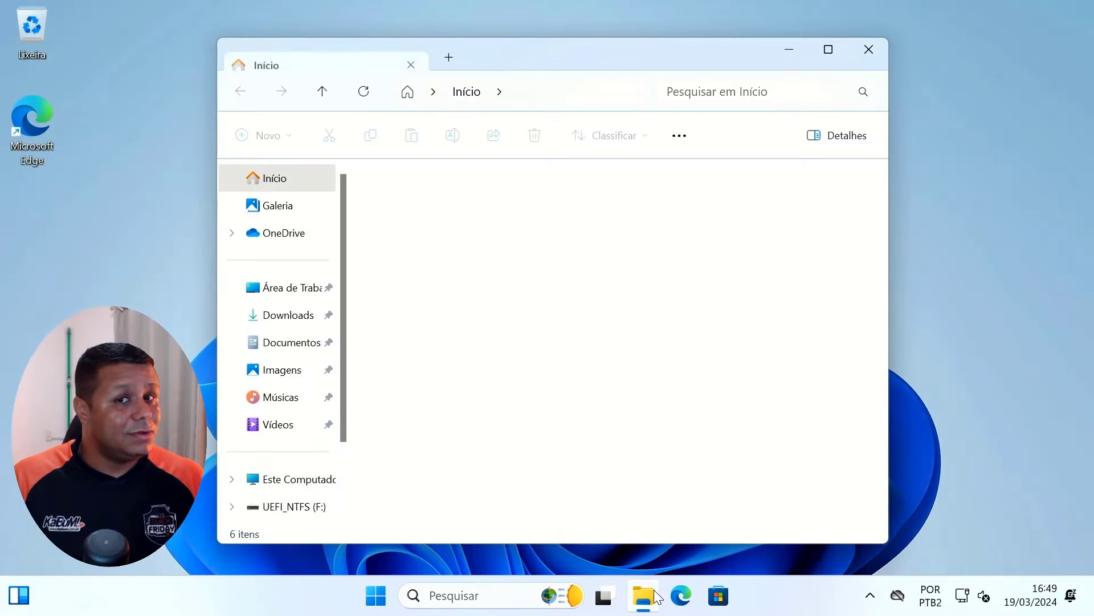
pyautogui.click(301, 477)
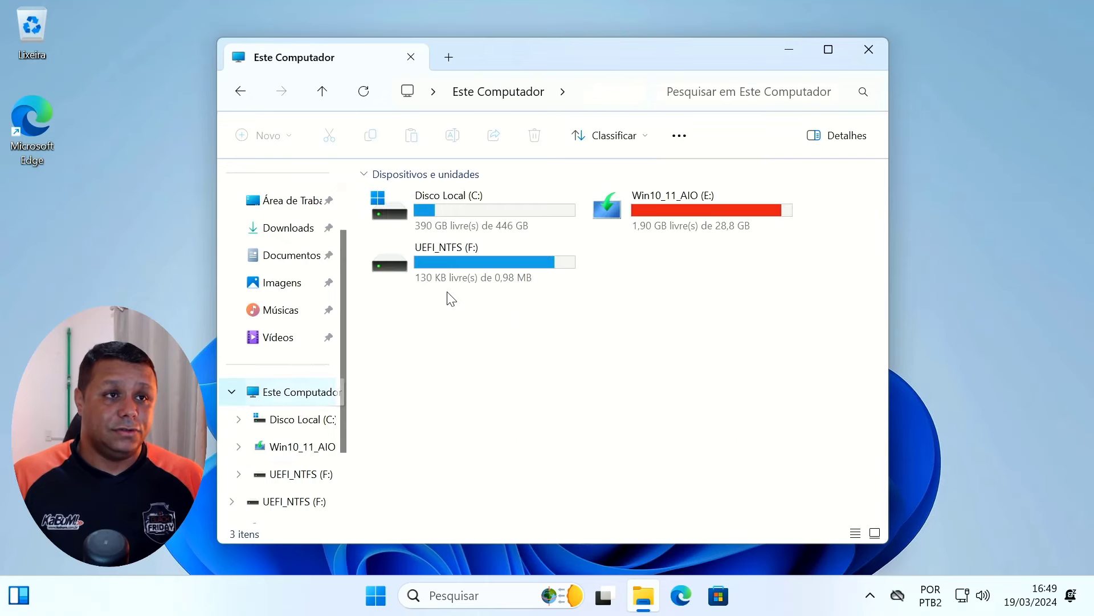
pyautogui.doubleClick(474, 206)
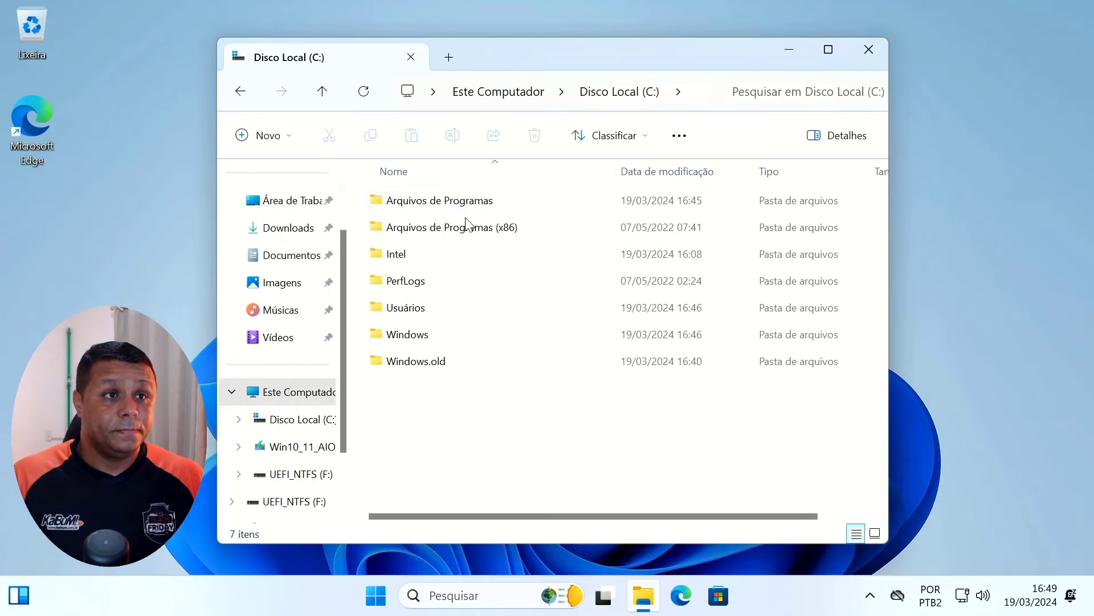
pyautogui.doubleClick(411, 362)
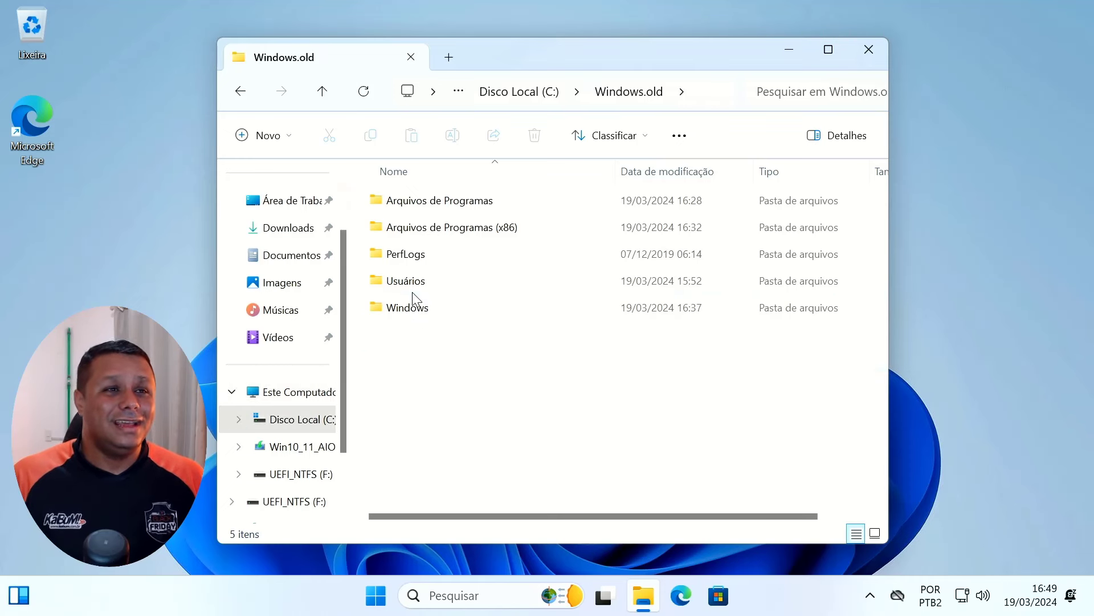
pyautogui.click(242, 93)
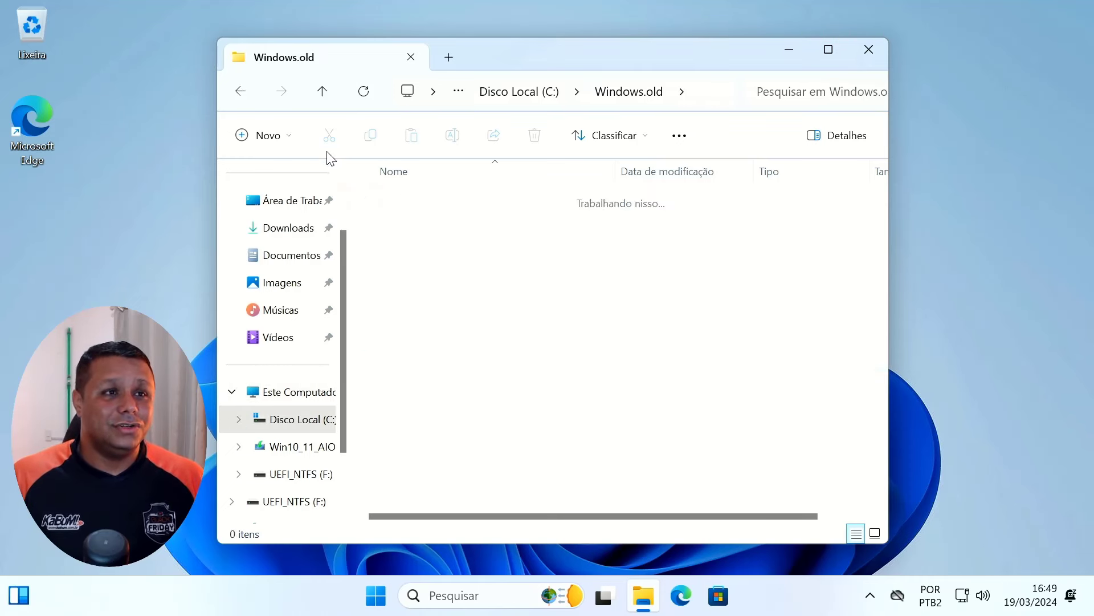
pyautogui.doubleClick(440, 363)
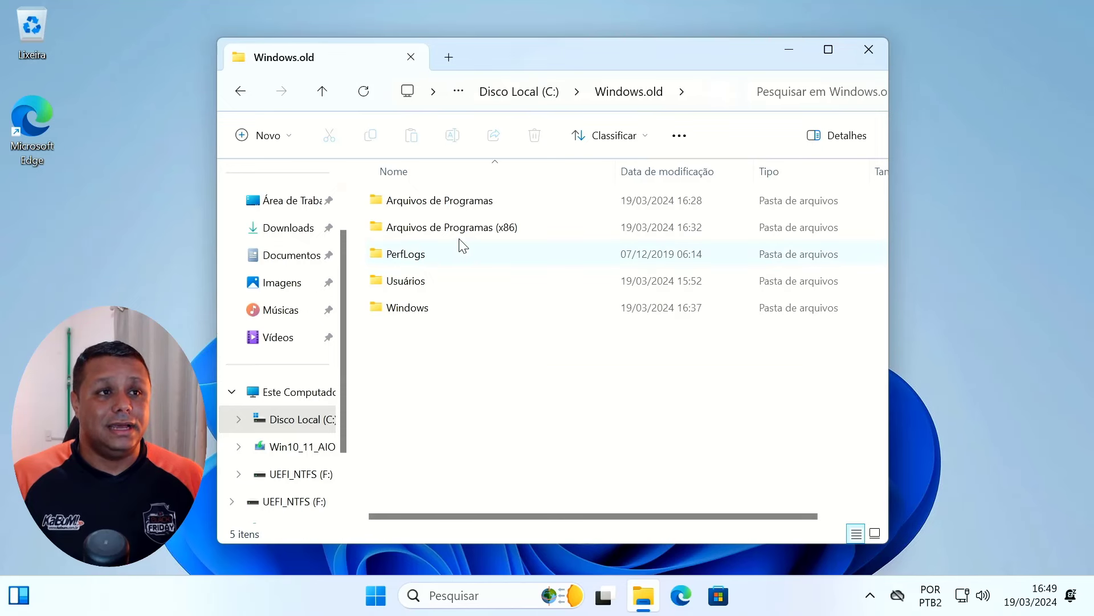
# Step: Open the old user's profile folder under Usuários, look through its Downloads folder, and return to select the Imagens folder
pyautogui.doubleClick(417, 284)
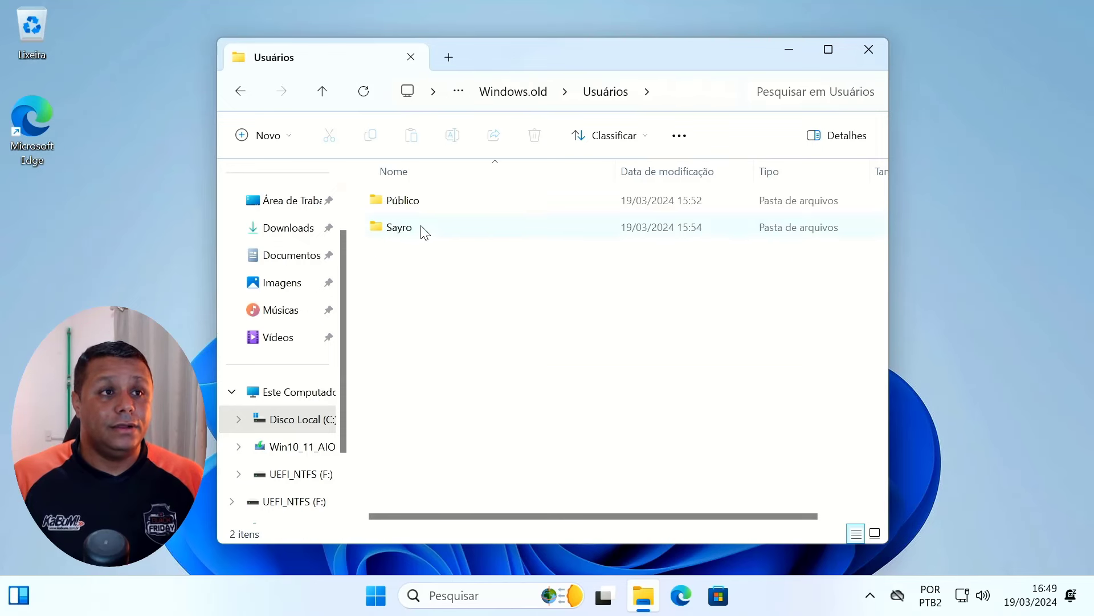
pyautogui.doubleClick(407, 228)
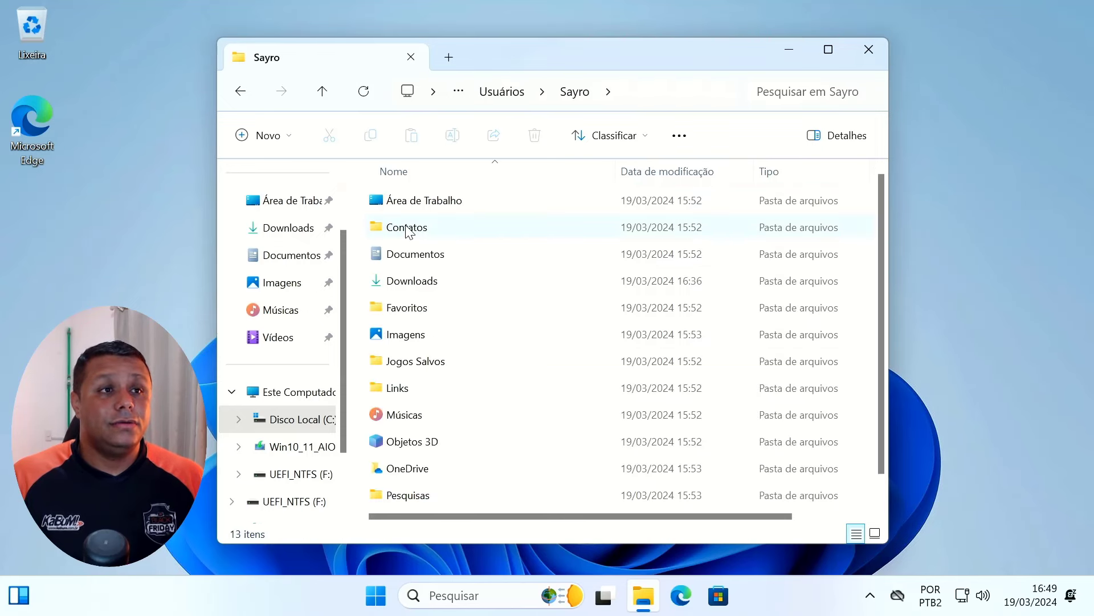
pyautogui.doubleClick(420, 280)
pyautogui.moveTo(625, 433); pyautogui.dragTo(463, 191)
pyautogui.click(242, 91)
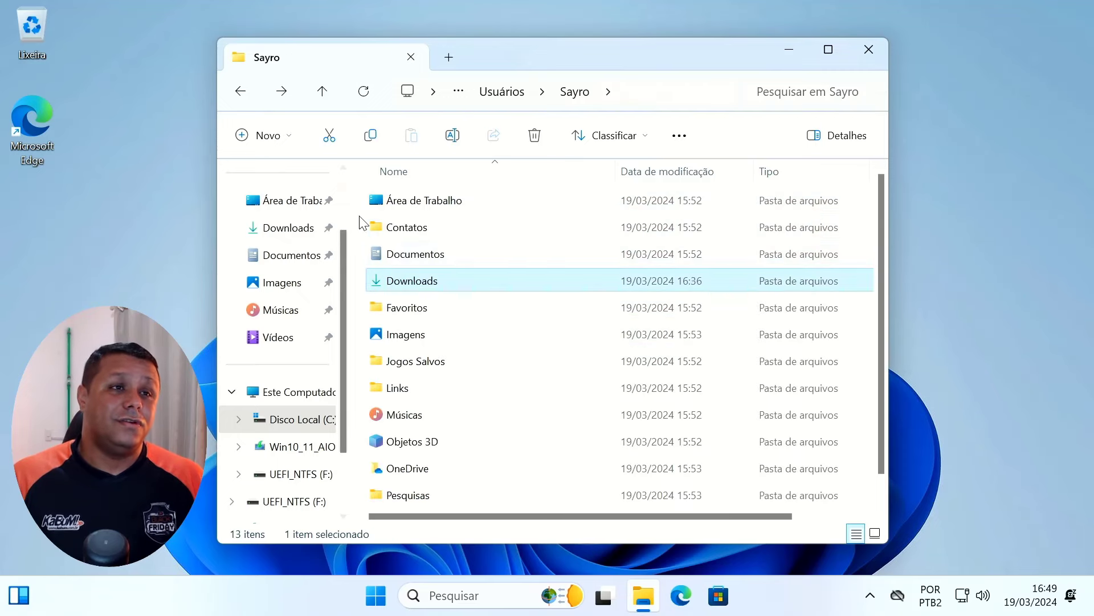
pyautogui.click(420, 341)
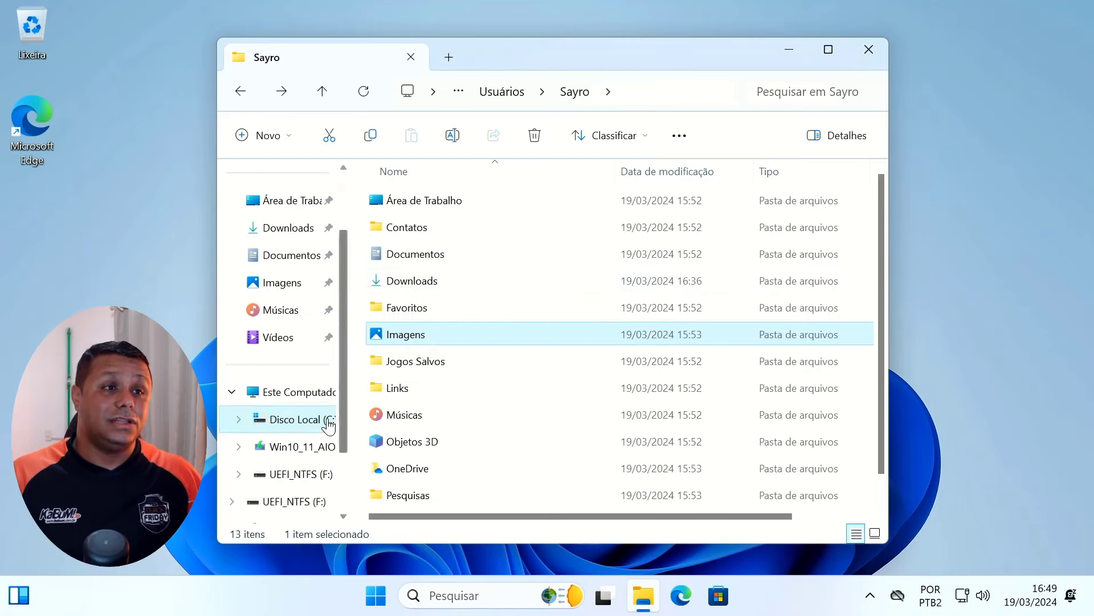
# Step: Open a second File Explorer window and arrange it side by side with the old user's profile folder
pyautogui.rightClick(643, 595)
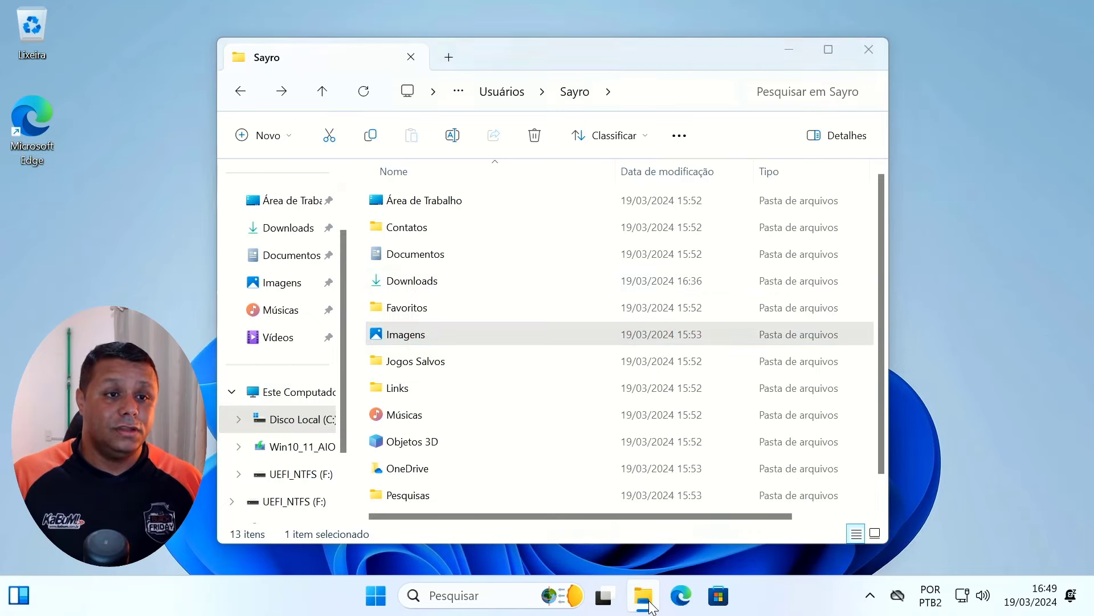
pyautogui.click(650, 498)
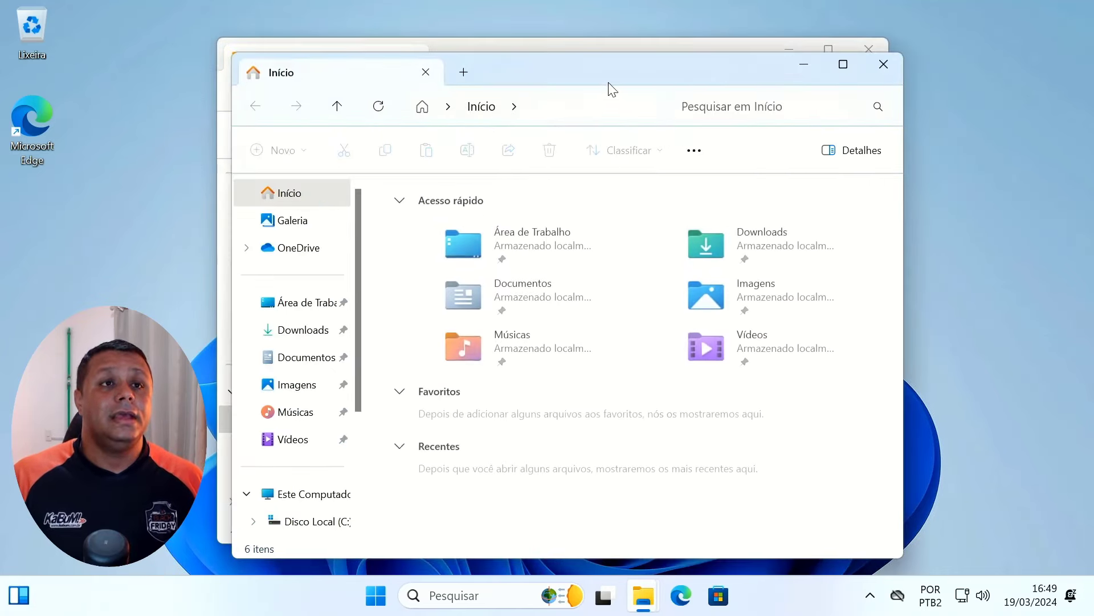
pyautogui.moveTo(609, 87); pyautogui.dragTo(819, 100)
pyautogui.moveTo(617, 62); pyautogui.dragTo(3, 140)
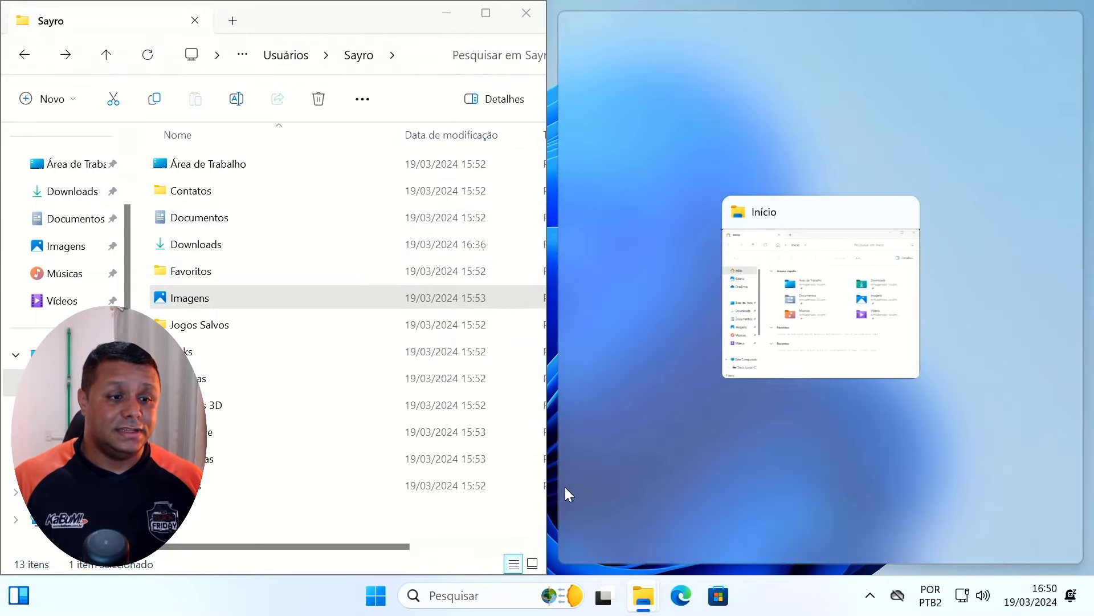
pyautogui.click(843, 358)
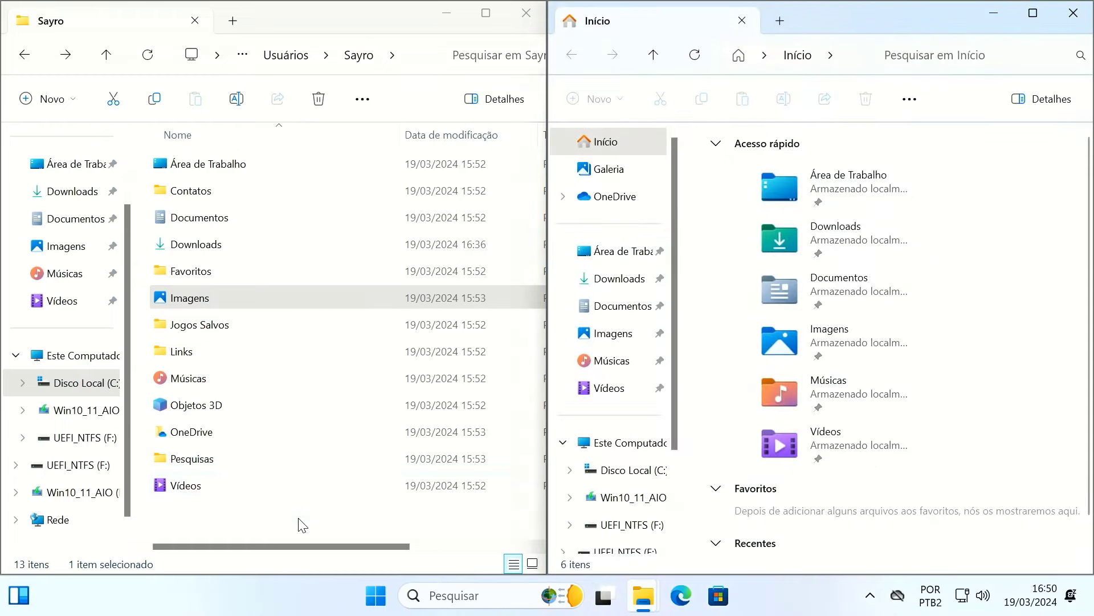
# Step: Highlight "old" in the old profile's Windows.old path and select all folders in that profile
pyautogui.moveTo(298, 520); pyautogui.dragTo(168, 155)
pyautogui.click(424, 60)
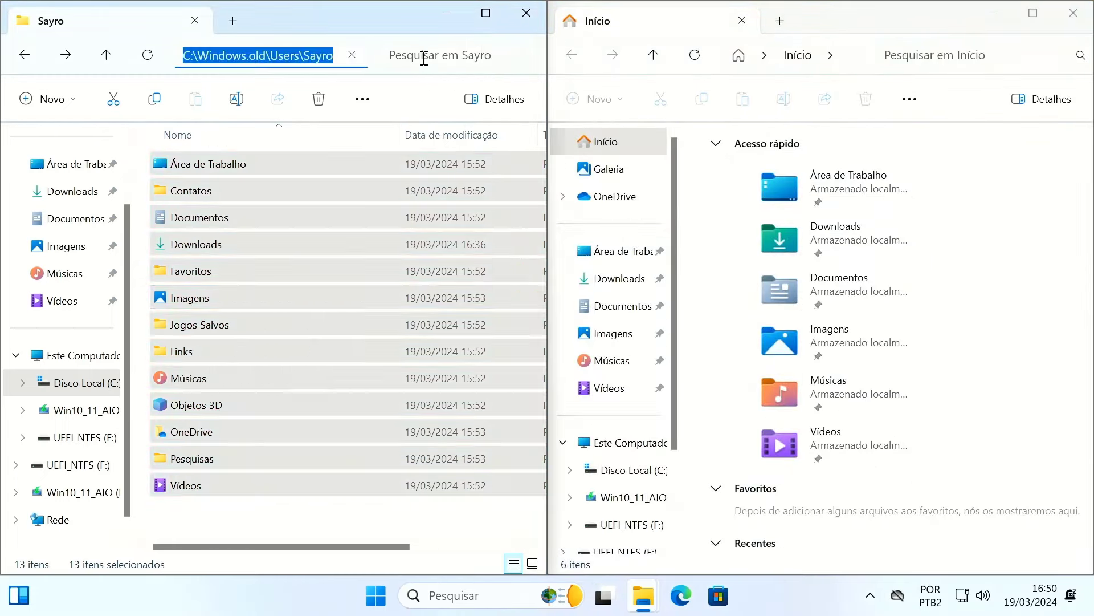
pyautogui.doubleClick(252, 56)
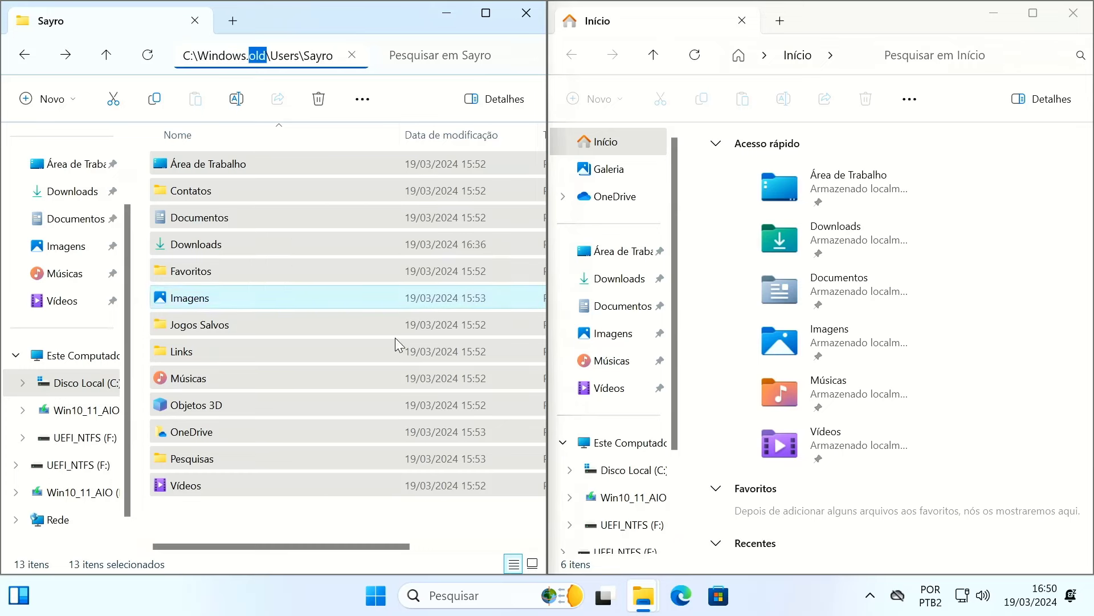
pyautogui.moveTo(462, 531); pyautogui.dragTo(197, 155)
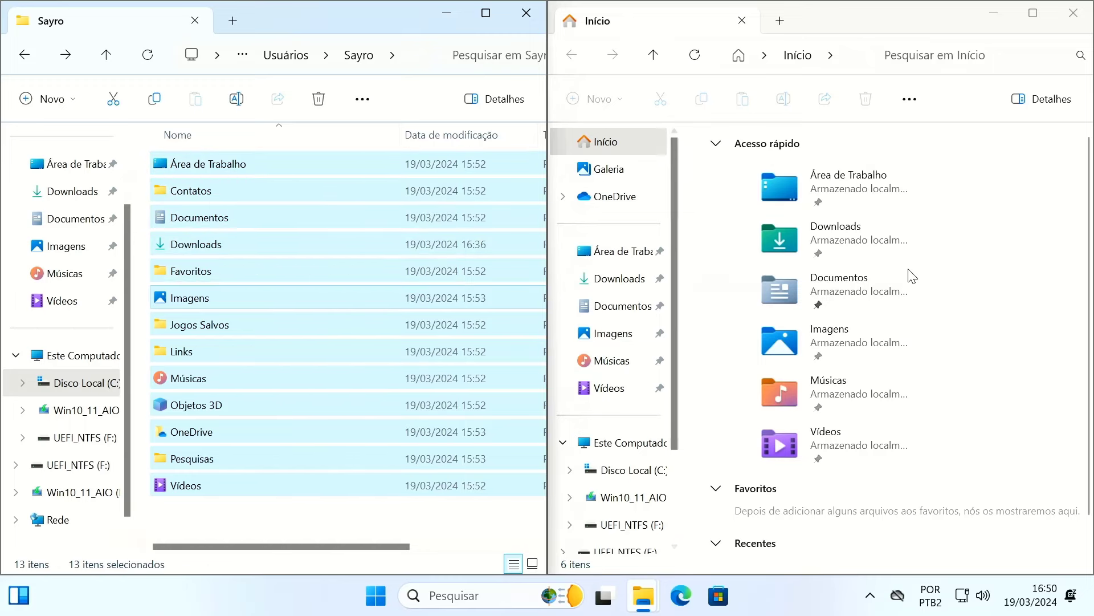
# Step: Browse the second File Explorer window to the current user's profile folder under Usuários on Disco Local (C:)
pyautogui.click(627, 442)
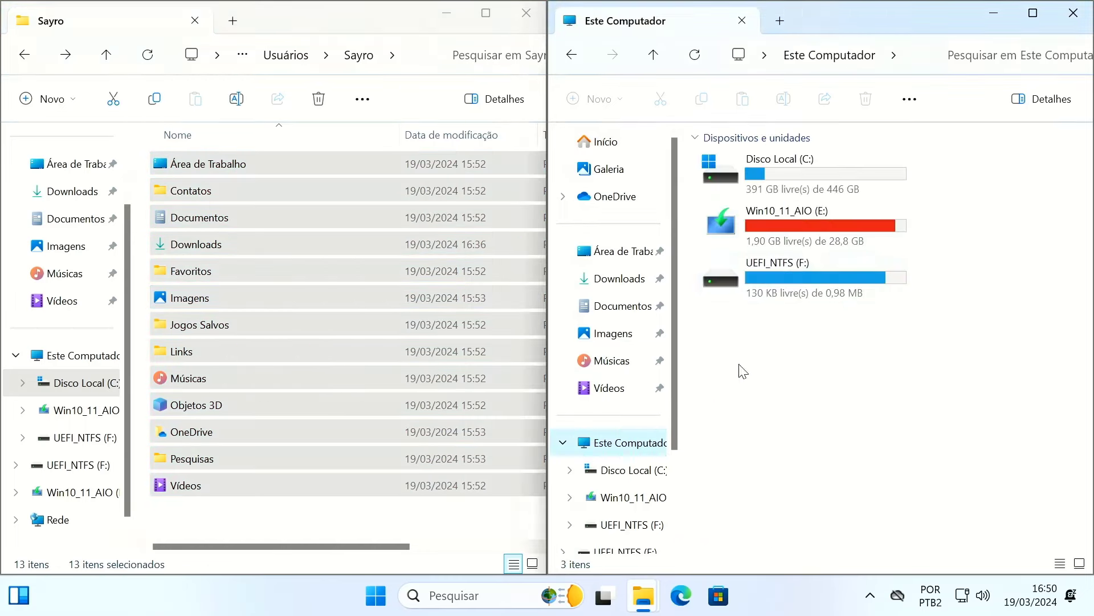
pyautogui.doubleClick(821, 190)
pyautogui.doubleClick(739, 272)
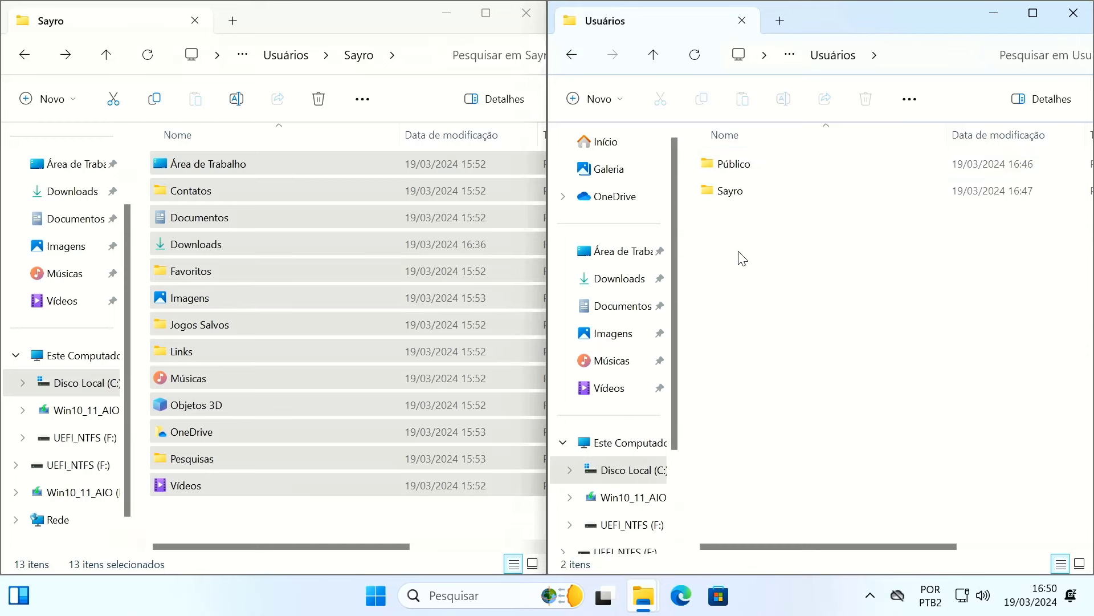
pyautogui.doubleClick(736, 191)
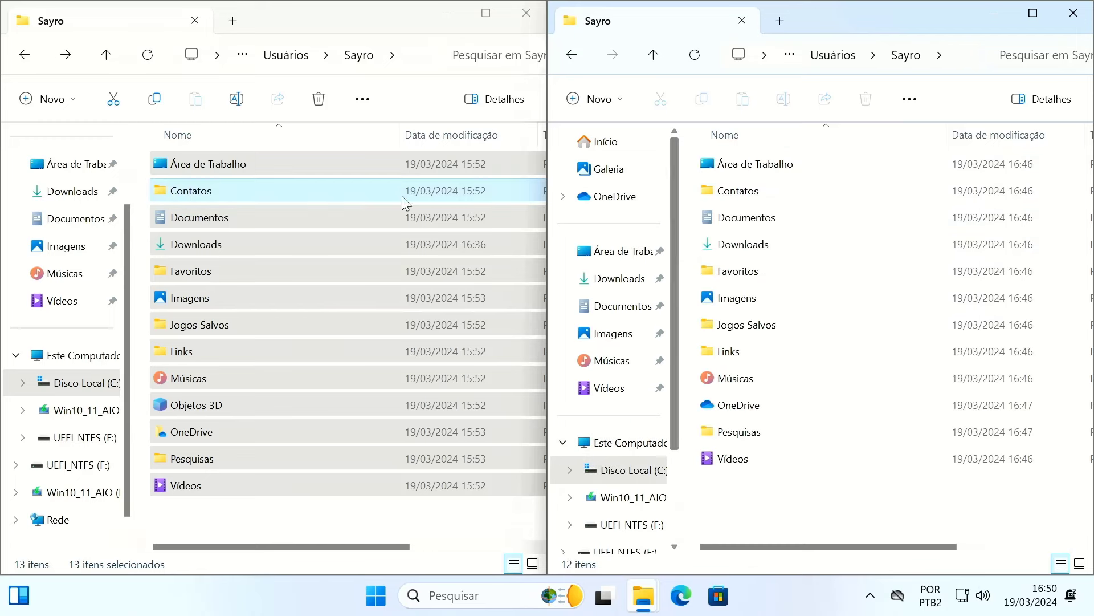
# Step: Open the old profile's Downloads folder, select all its items, and open the current profile's Downloads folder in the other window
pyautogui.doubleClick(213, 244)
pyautogui.moveTo(330, 399); pyautogui.dragTo(217, 164)
pyautogui.doubleClick(751, 244)
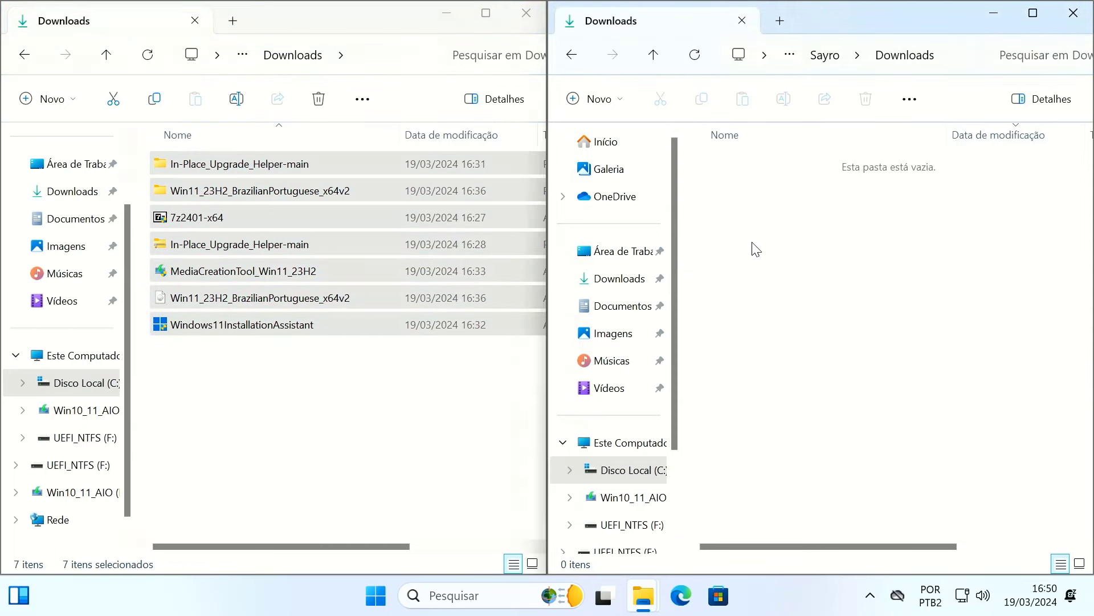
# Step: Move all items from the old profile's Downloads folder into the current profile's Downloads folder by cutting and pasting them
pyautogui.moveTo(437, 378); pyautogui.dragTo(250, 173)
pyautogui.rightClick(250, 173)
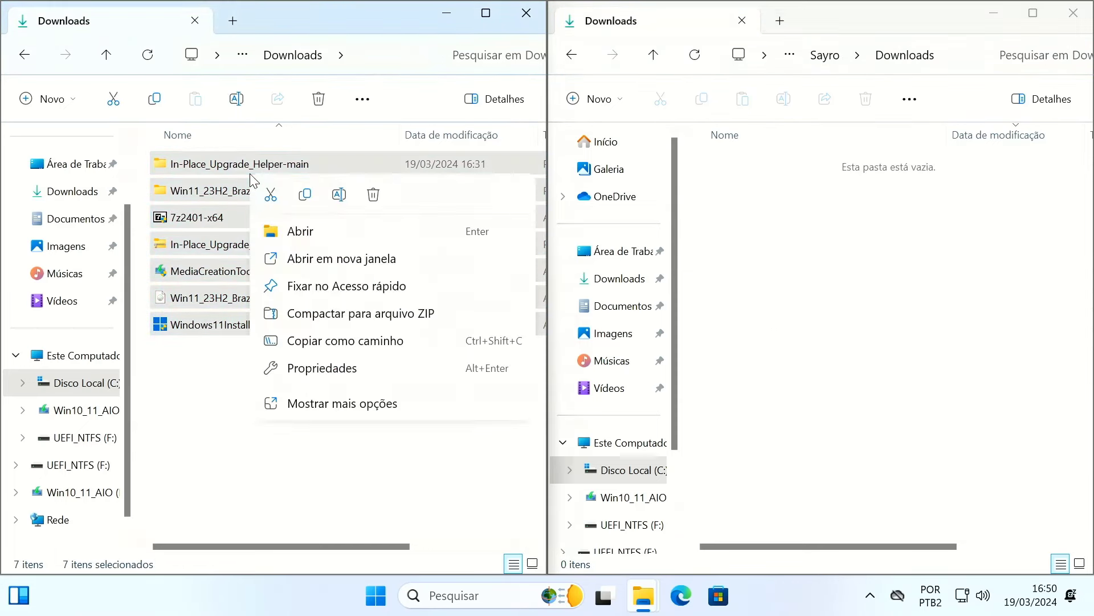
pyautogui.click(272, 198)
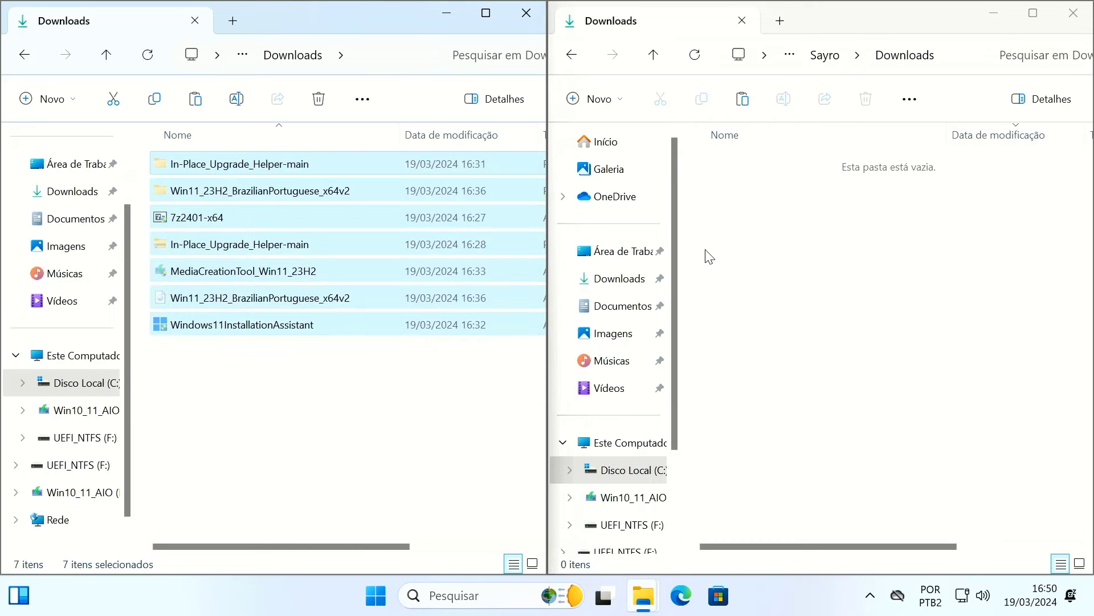
pyautogui.rightClick(771, 262)
pyautogui.click(803, 292)
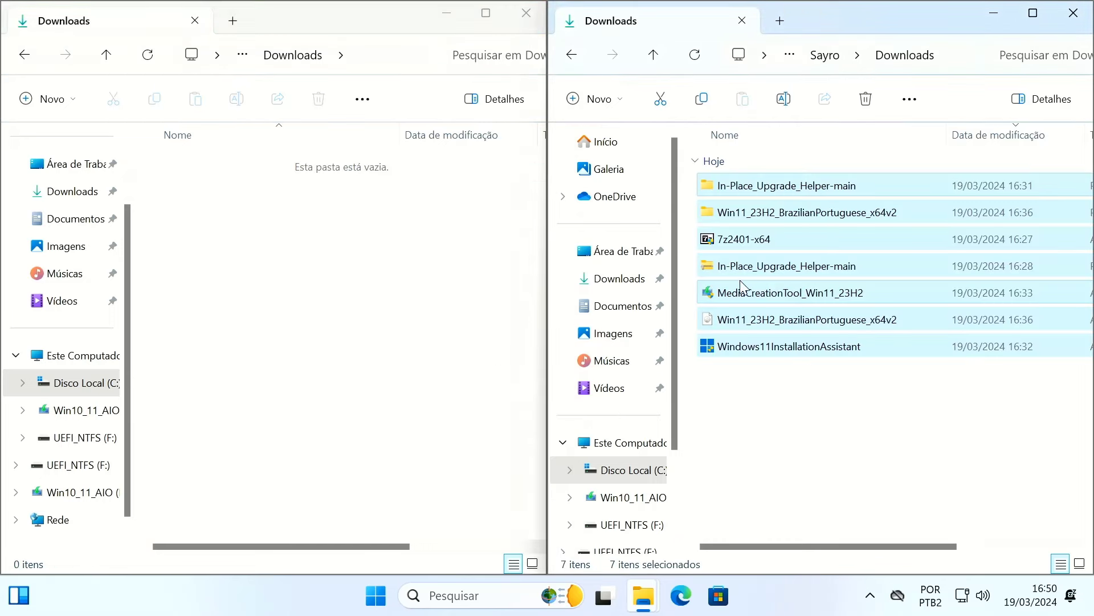
# Step: Return to the old user's profile folder and close both File Explorer windows
pyautogui.click(25, 54)
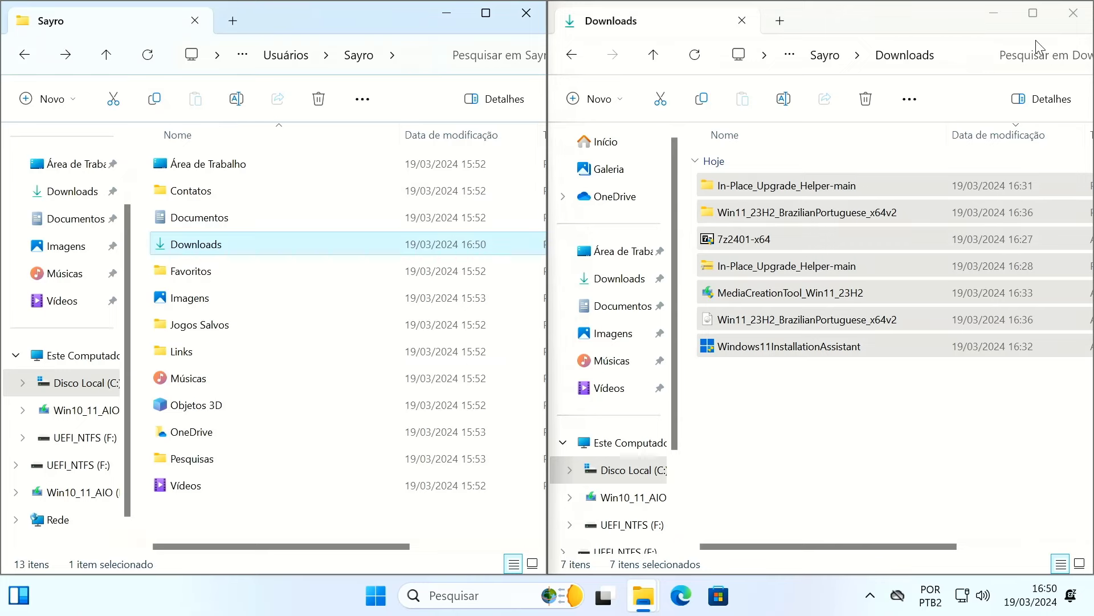
pyautogui.click(1056, 23)
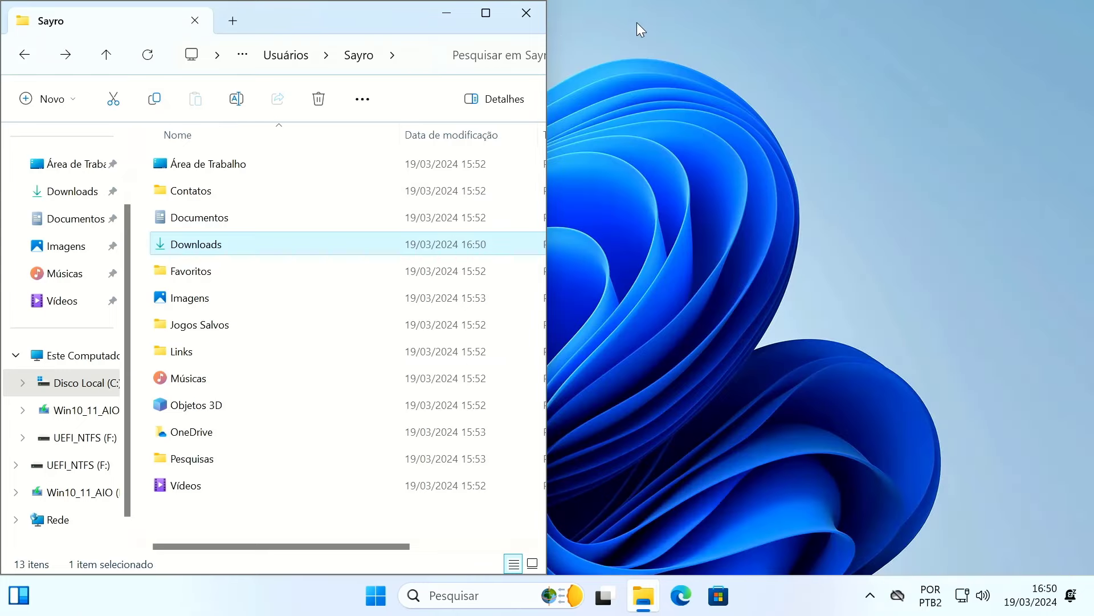
pyautogui.click(543, 8)
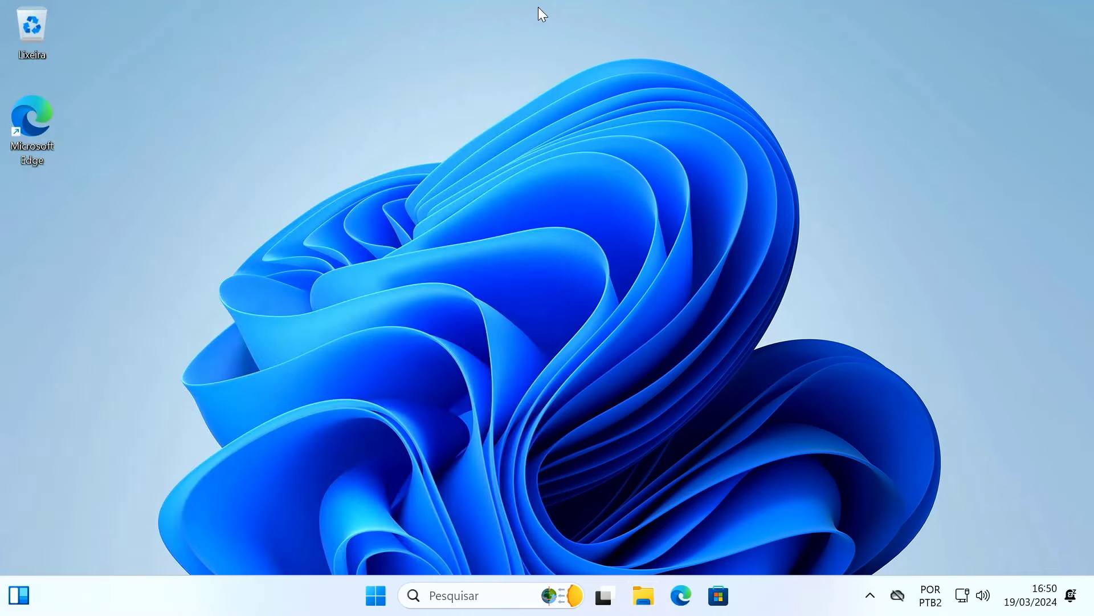